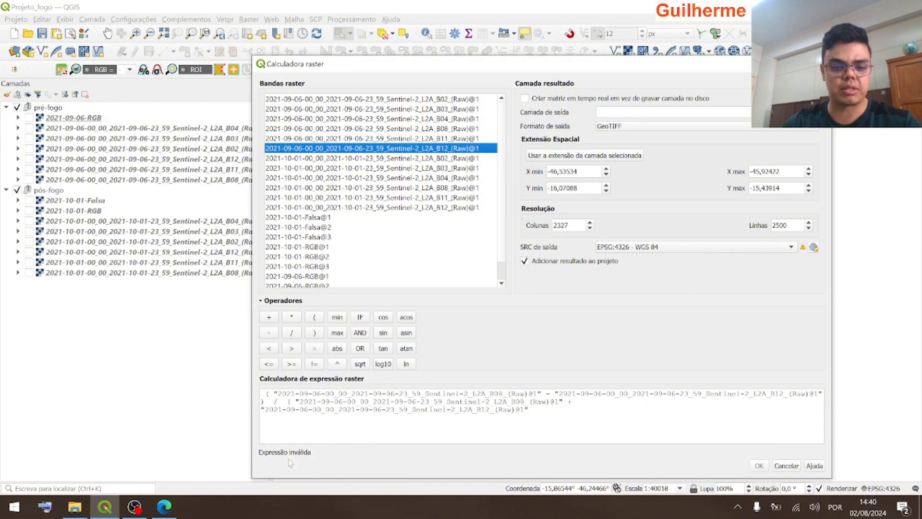
Close the pre-fire NBR expression's parenthesis, set the output to 2021-09-06-NBR in the Cicatriz folder, and run the calculation
click(314, 336)
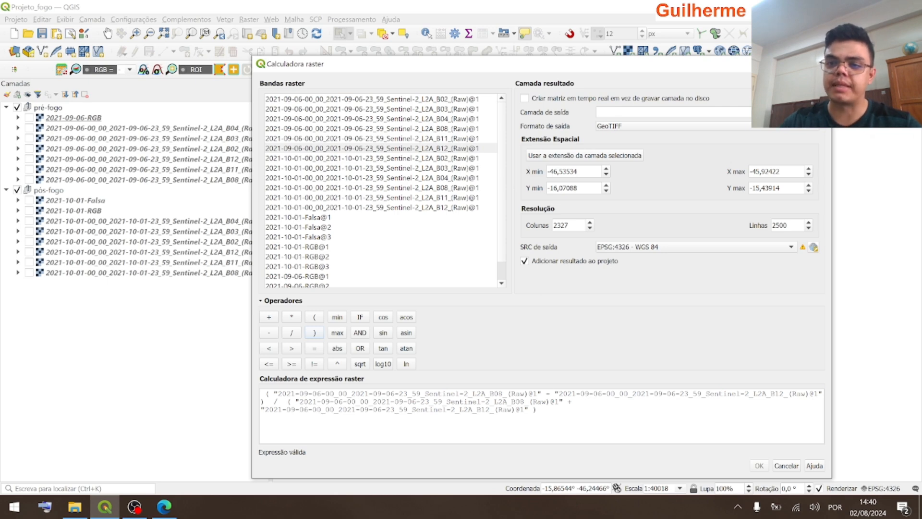
click(812, 113)
click(552, 99)
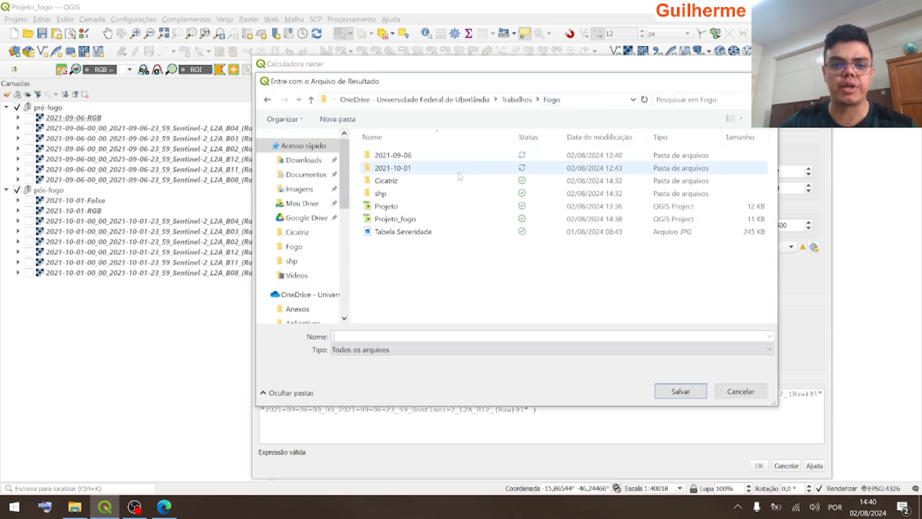
double_click(385, 181)
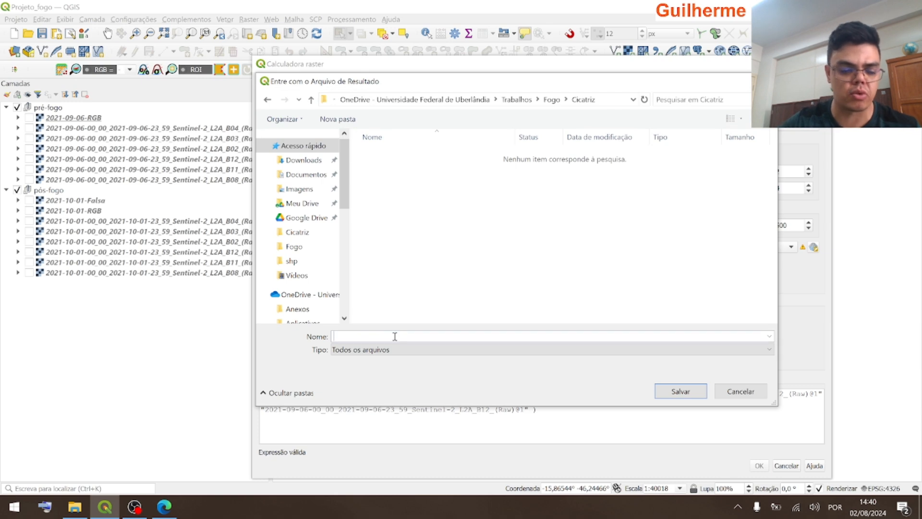
text(2021)
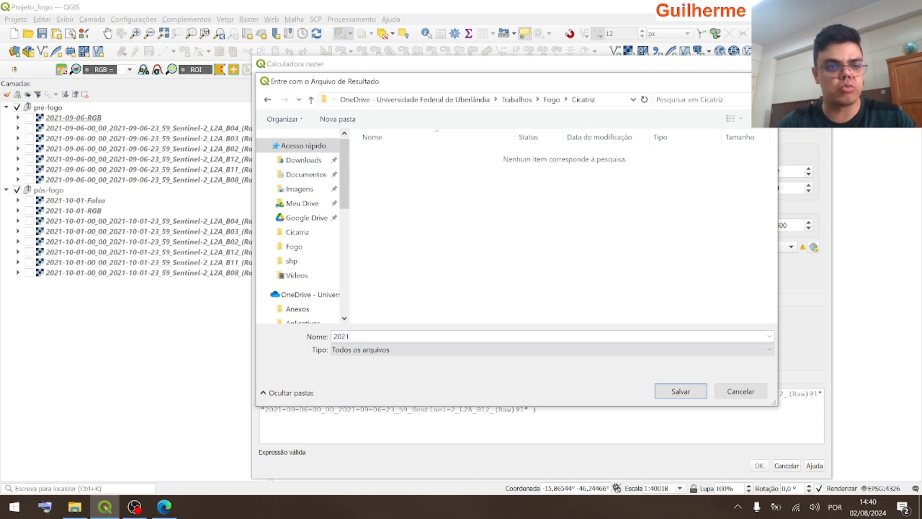
text(-09-)
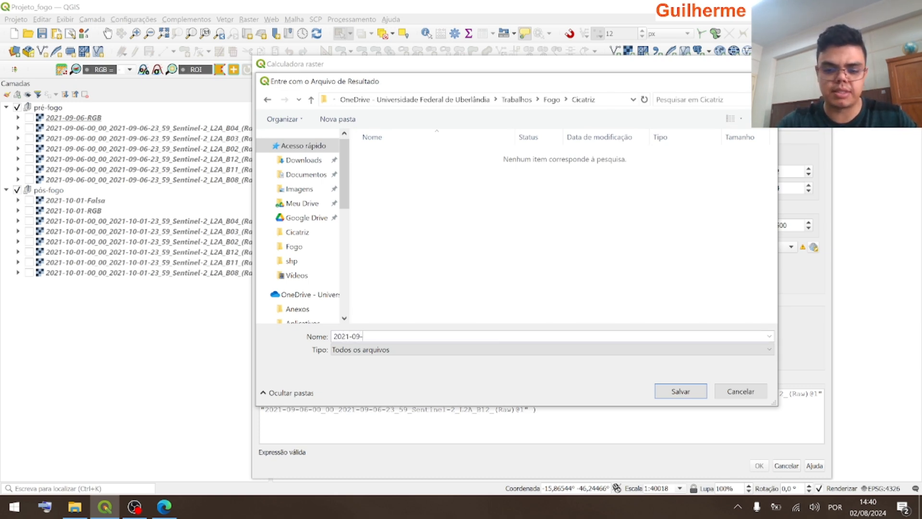
text(06)
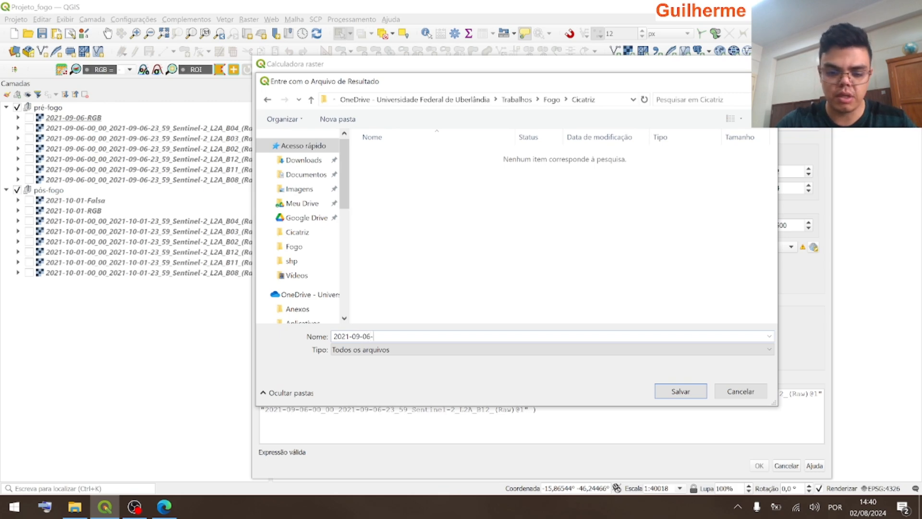
text(-NBR)
click(672, 390)
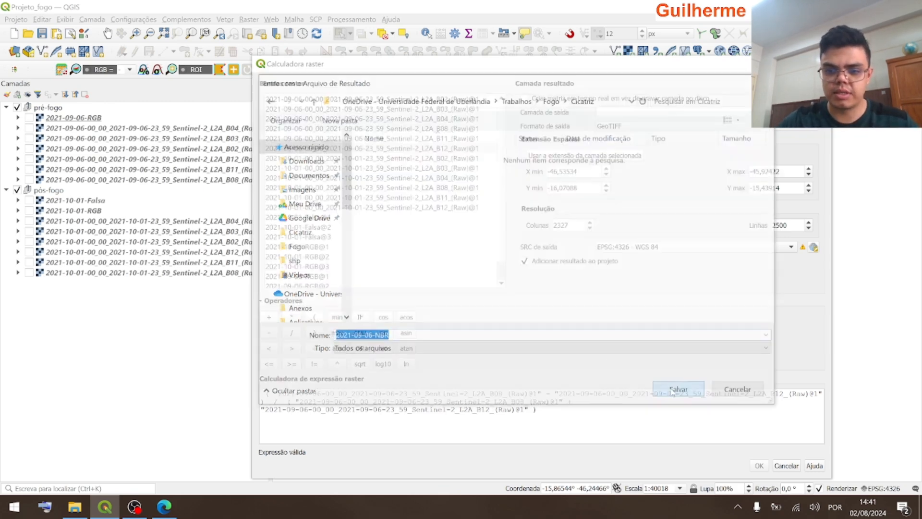
click(756, 466)
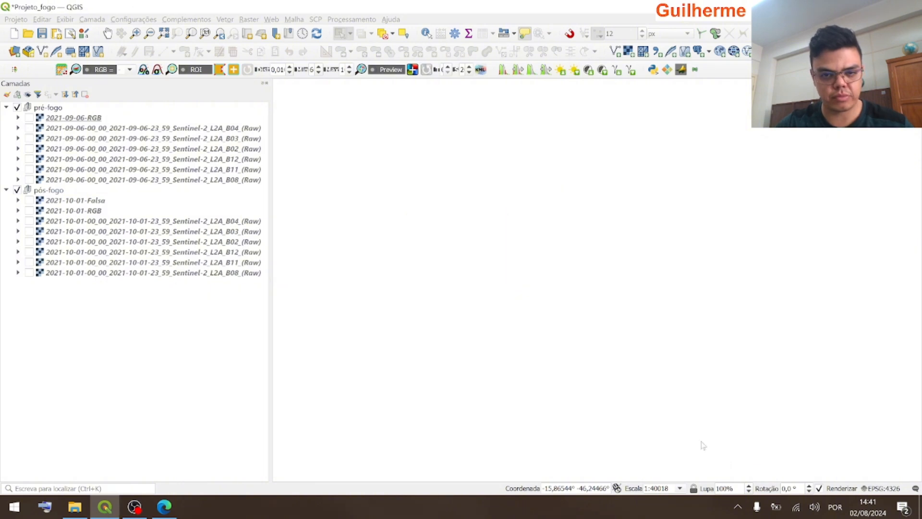
Collapse the legend of the 2021-09-06-NBR layer and hide the layer
scroll(489, 285, down, 3)
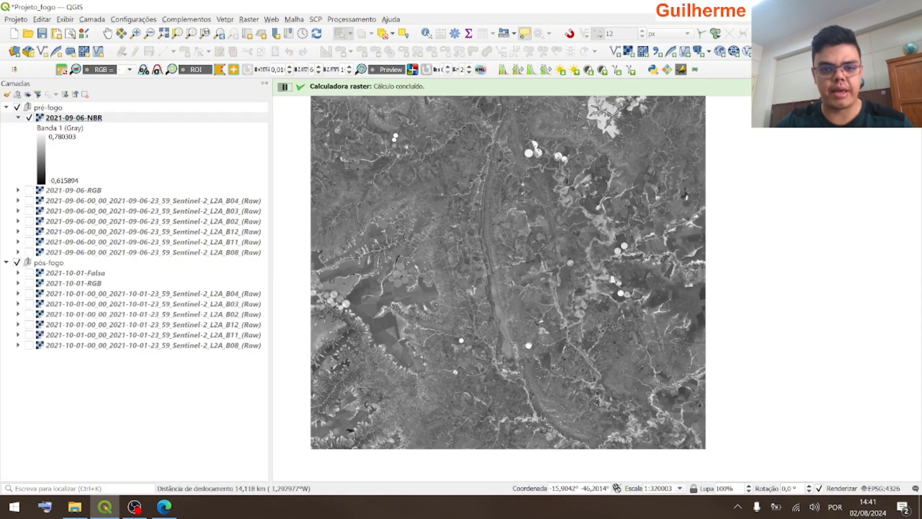
click(19, 117)
click(29, 118)
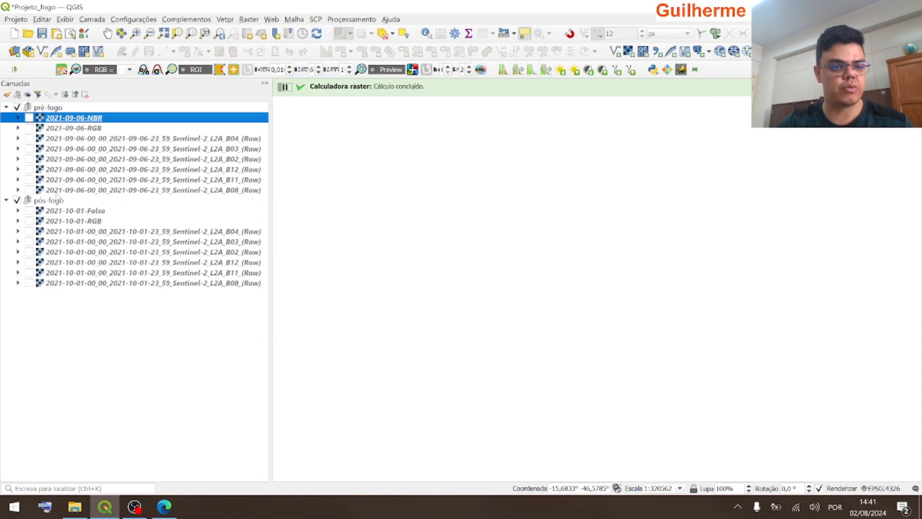
With the pós-fogo group selected, start a Raster Calculator expression with the numerator (B08 - B12) from the 2021-10-01 Sentinel-2 bands
click(43, 202)
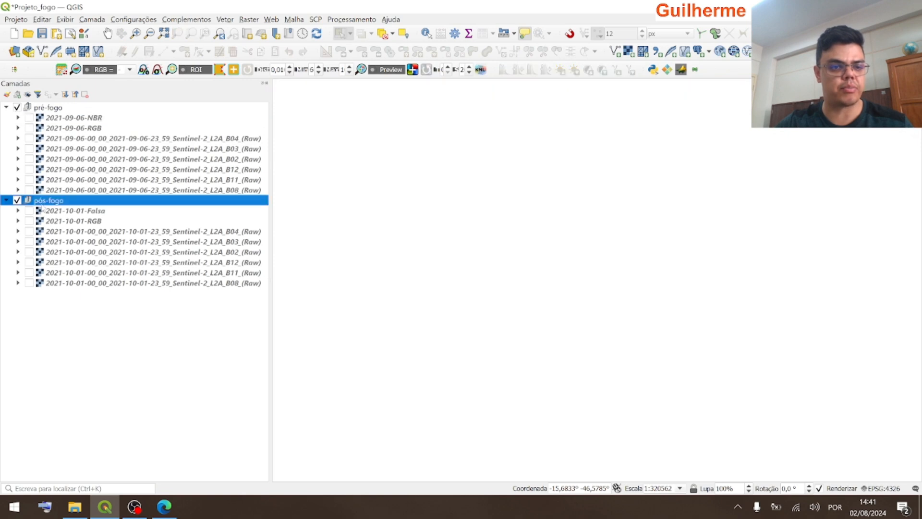
click(249, 19)
click(281, 31)
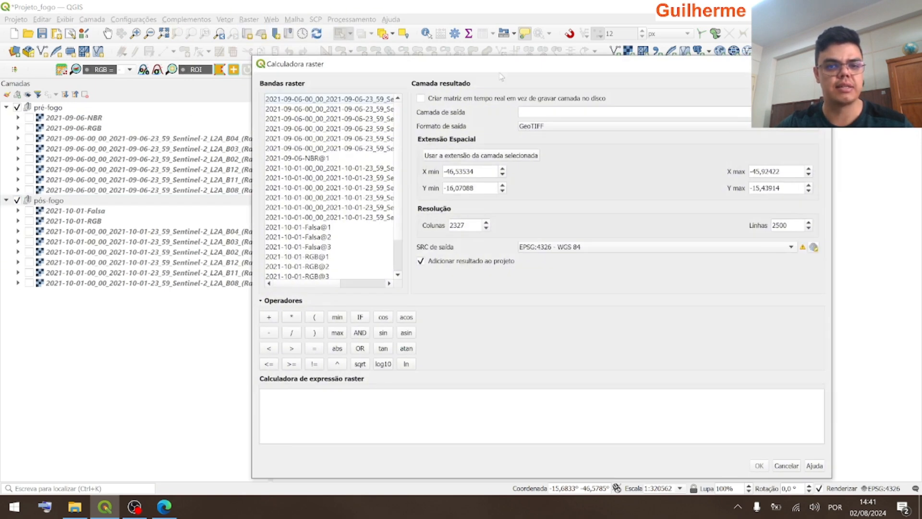
drag(412, 144, 560, 141)
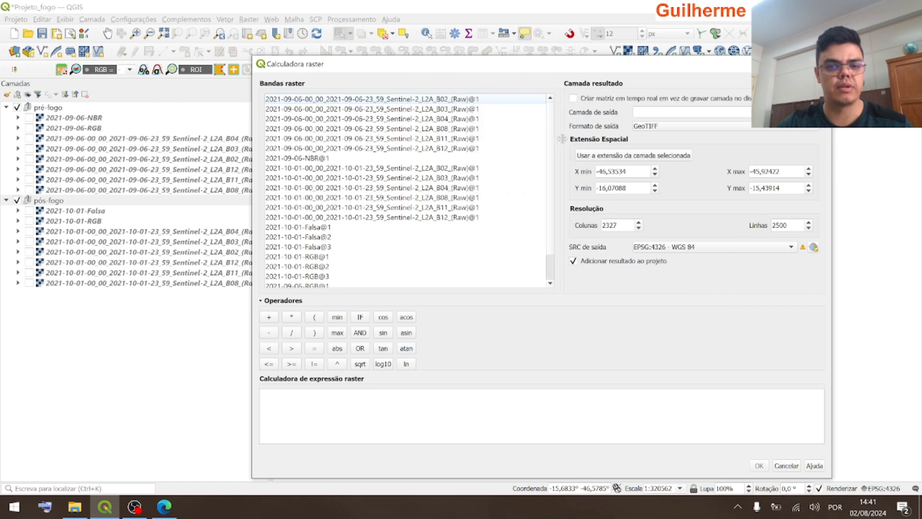
click(314, 317)
double_click(447, 200)
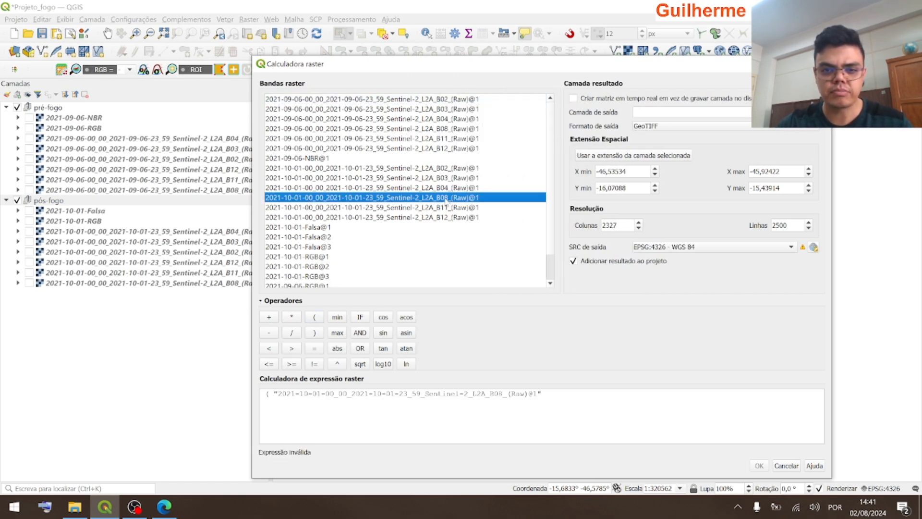
click(269, 333)
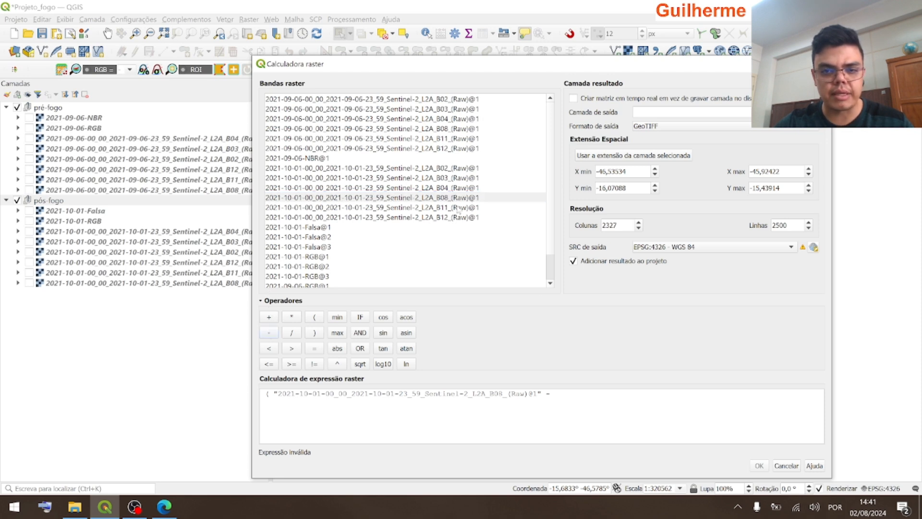
double_click(445, 218)
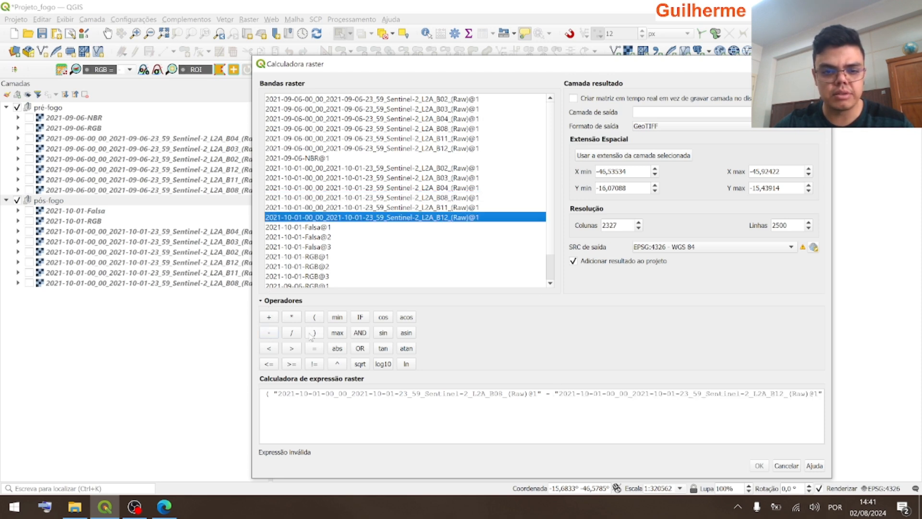
click(313, 333)
Add the division and begin the denominator with an opening parenthesis, the 2021-10-01 B08 band and a plus sign
click(294, 334)
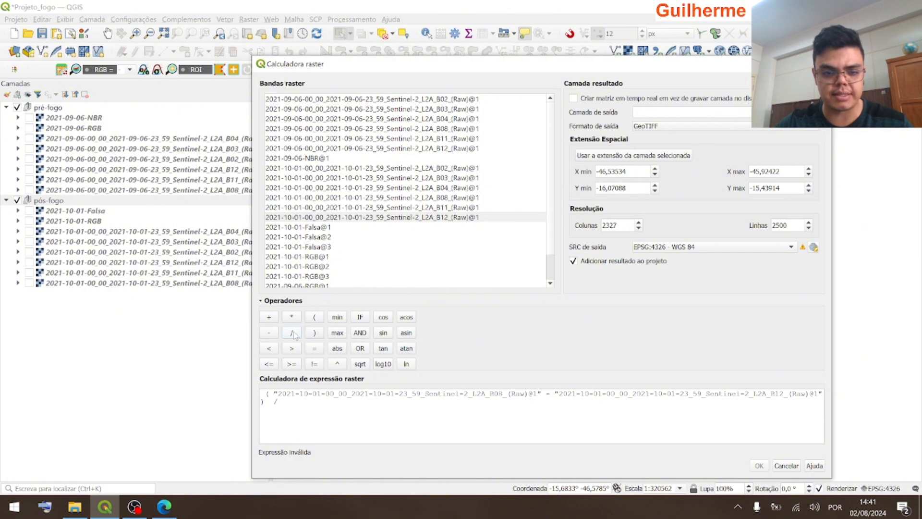
click(314, 318)
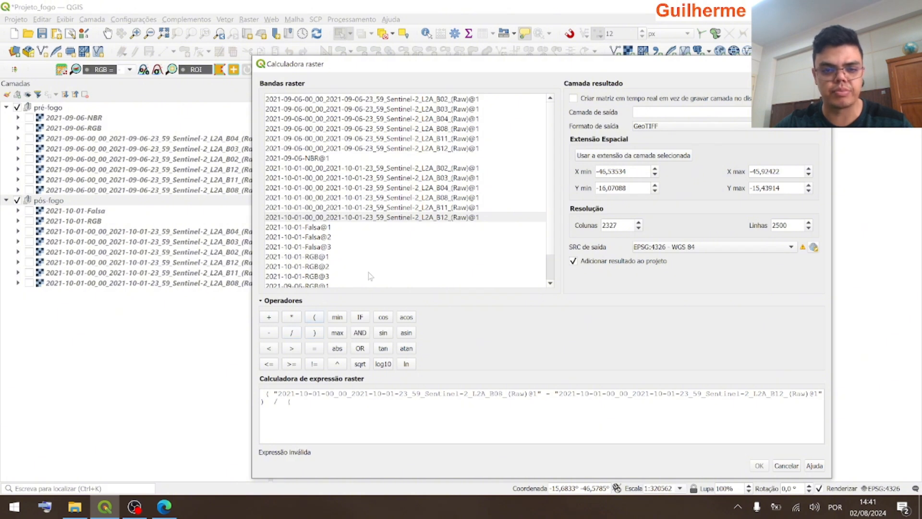
double_click(459, 198)
click(269, 317)
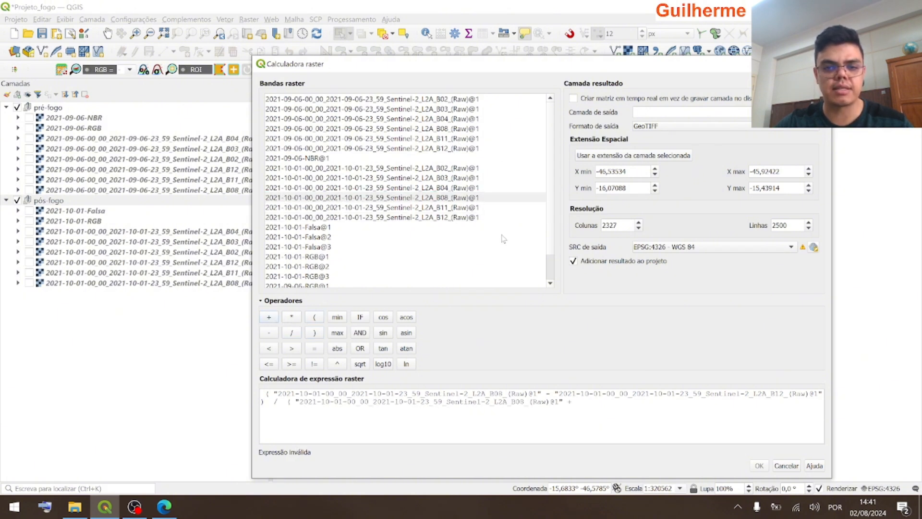
double_click(443, 227)
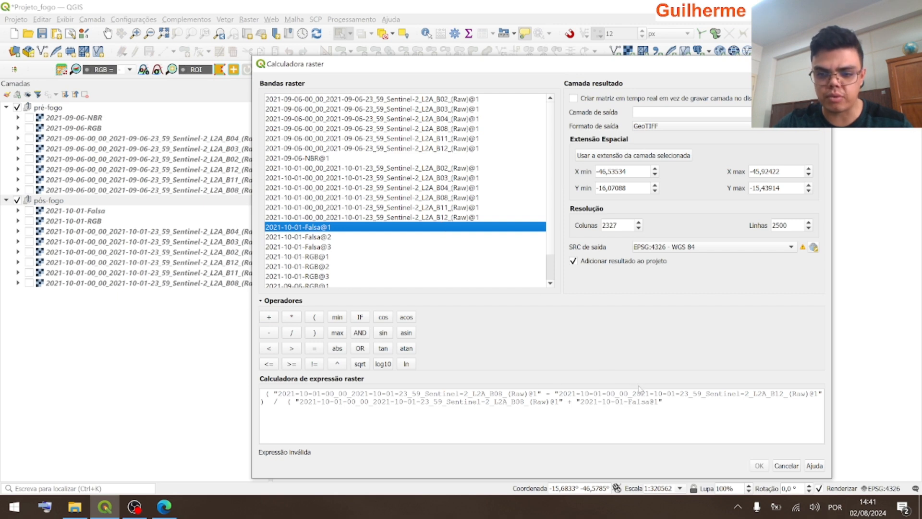
drag(669, 402, 577, 403)
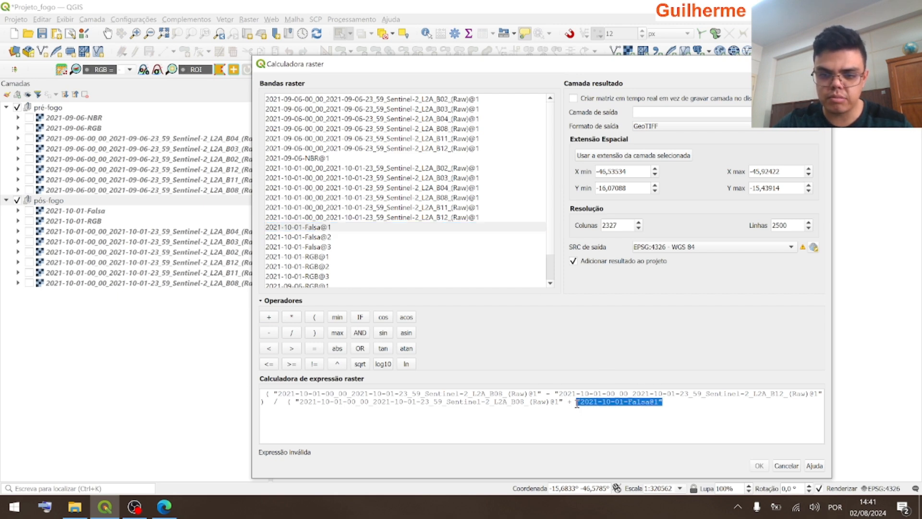
key(BackSpace)
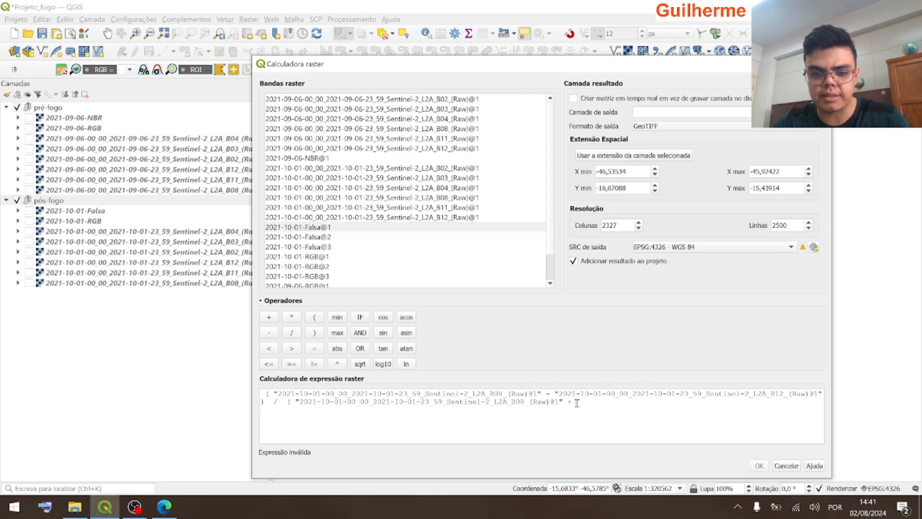
Complete the denominator with the 2021-10-01 B12 band and a closing parenthesis
double_click(442, 219)
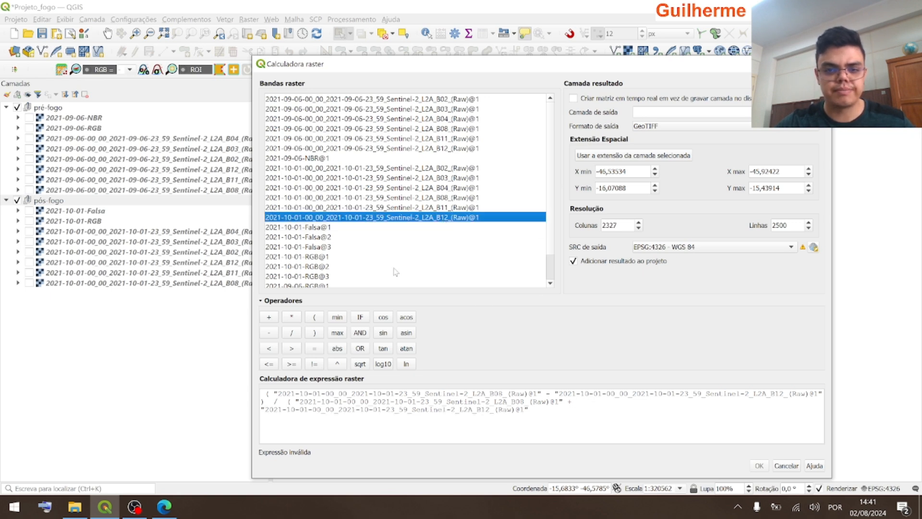
click(316, 335)
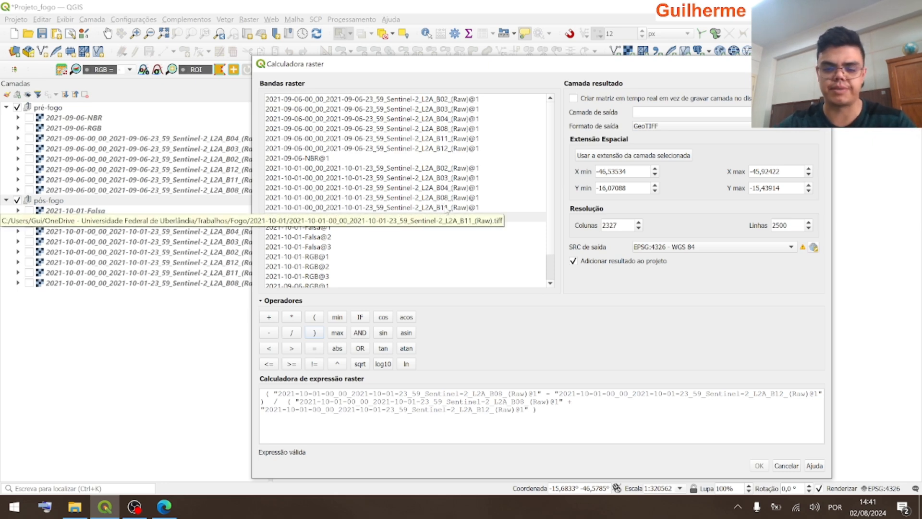
Set the output file to 2021-10-01-NBR in the Cicatriz folder and run the post-fire NBR calculation
click(812, 112)
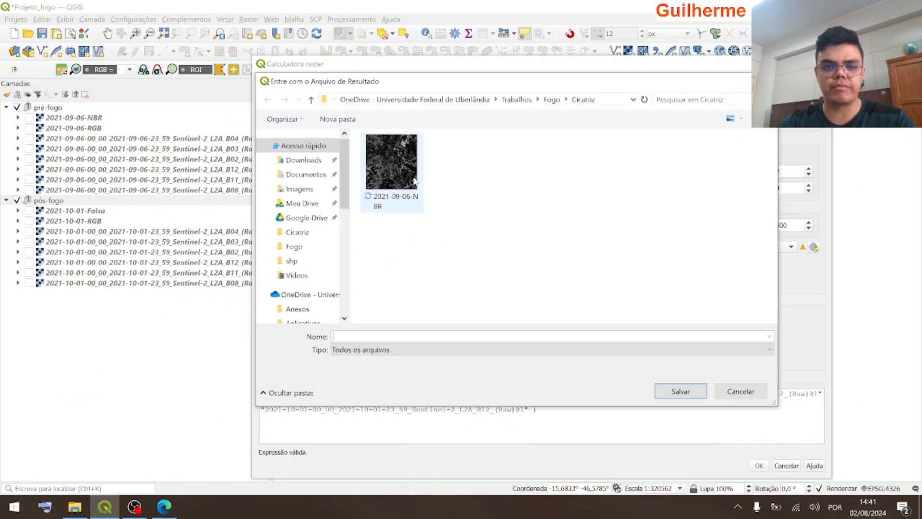
click(414, 182)
double_click(385, 336)
click(373, 335)
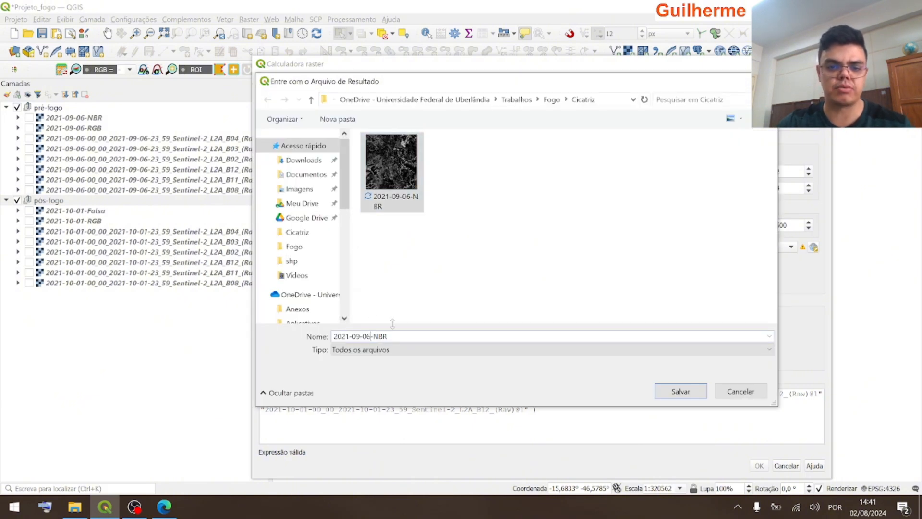
key(BackSpace)
key(BackSpace)
key(BackSpace)
key(BackSpace)
key(BackSpace)
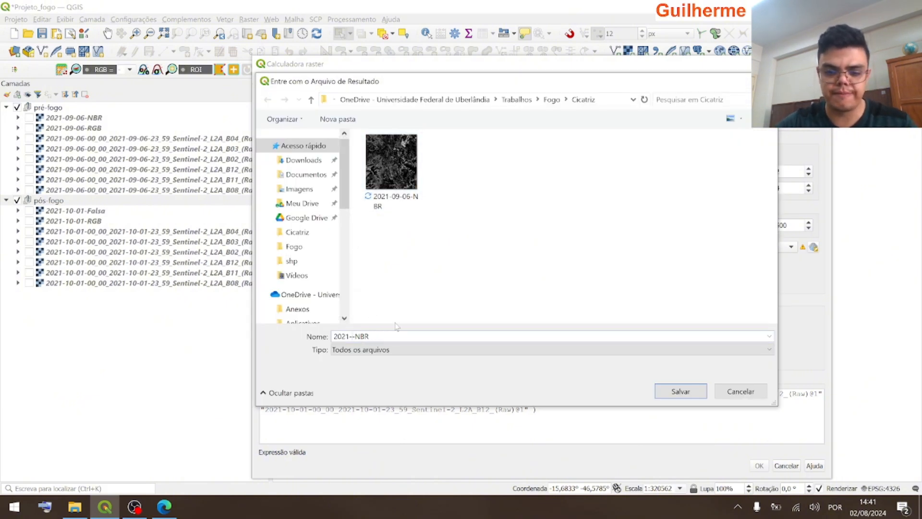
text(10)
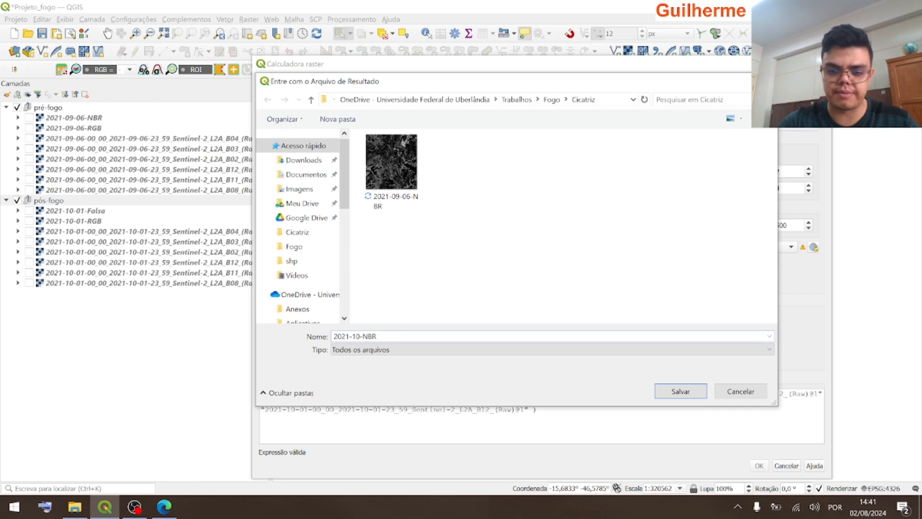
text(-01)
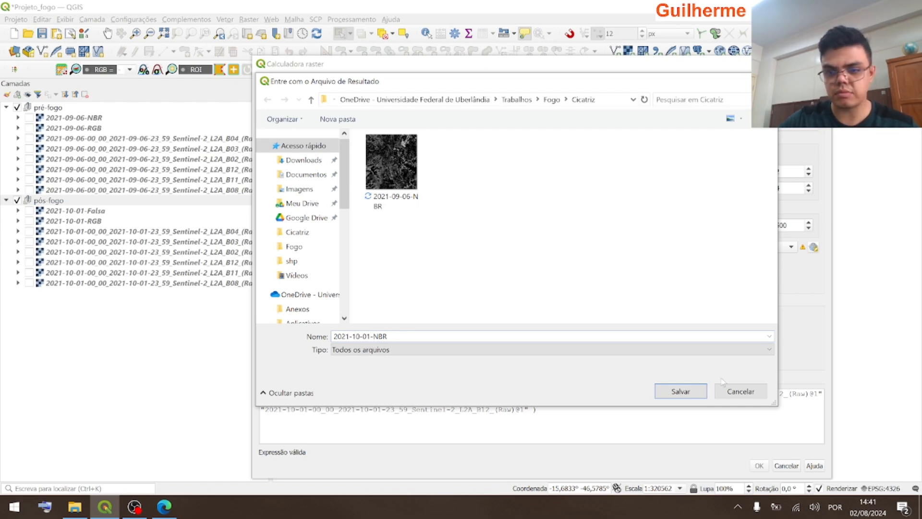
key(Return)
click(754, 465)
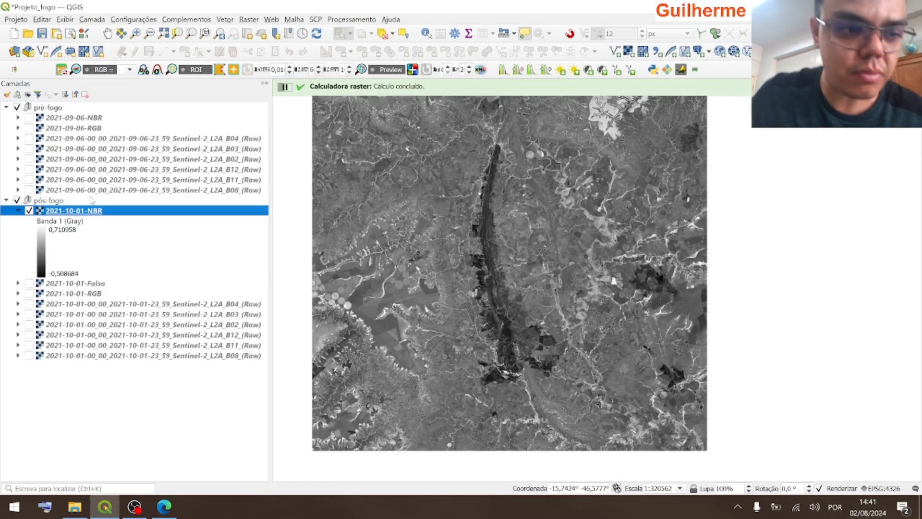
Collapse the legend of the 2021-10-01-NBR layer and hide the layer
click(19, 211)
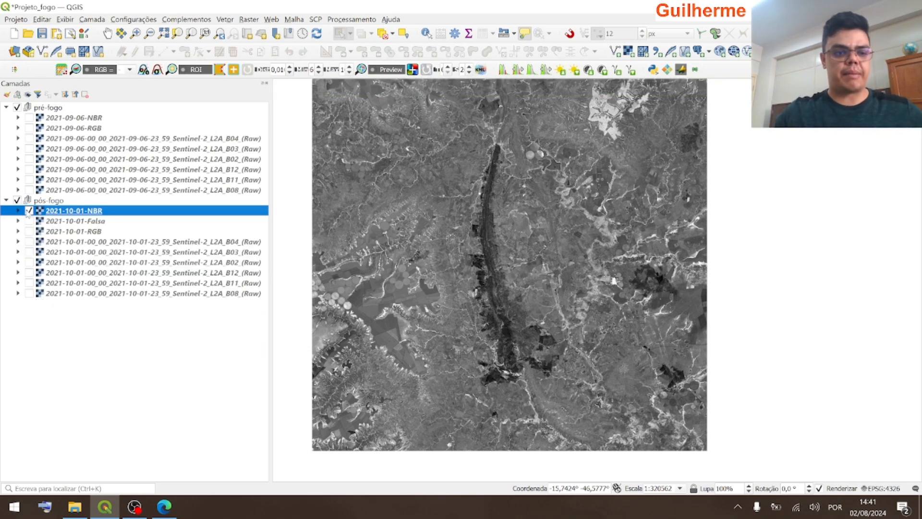
click(28, 212)
Switch to the PDF in Microsoft Edge and review the dNBR formula and severity table on page 12
click(164, 506)
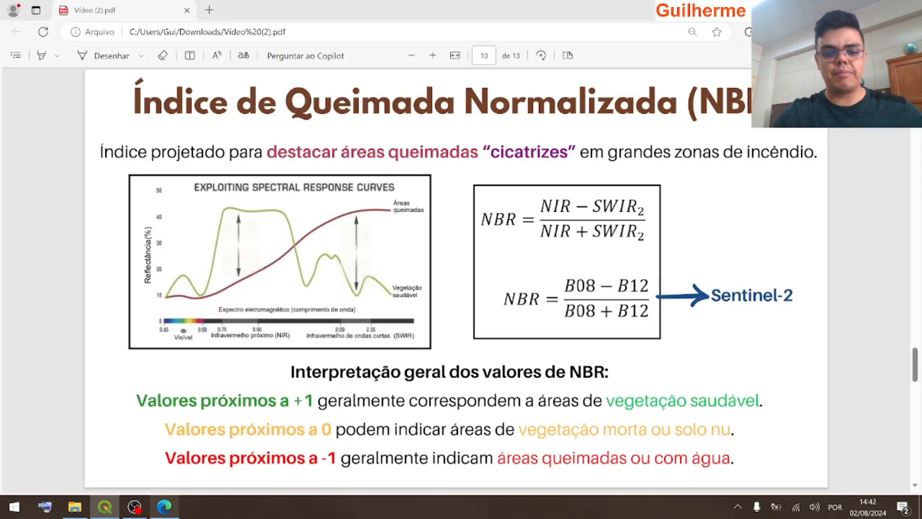
key(Page_Down)
key(Page_Down)
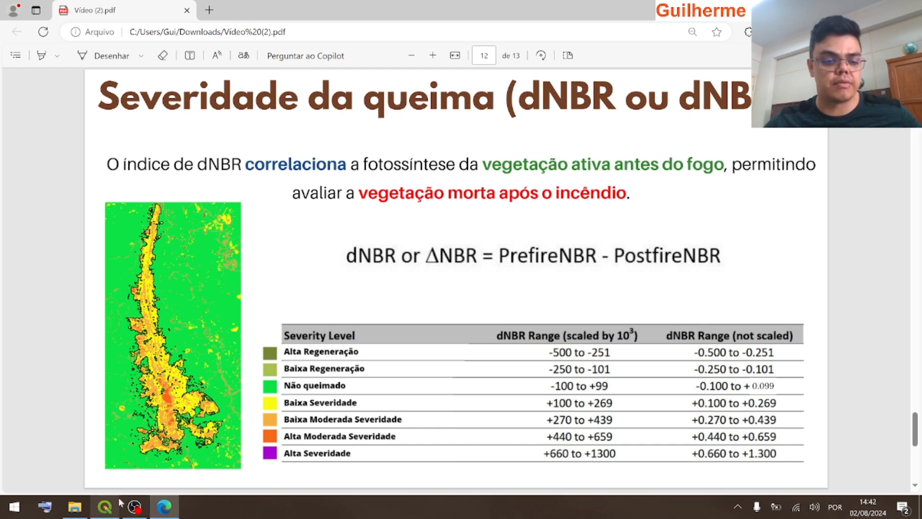
Switch back to QGIS and enter the raster calculator expression "2021-09-06-NBR@1" - "2021-10-01-NBR@1"
click(104, 506)
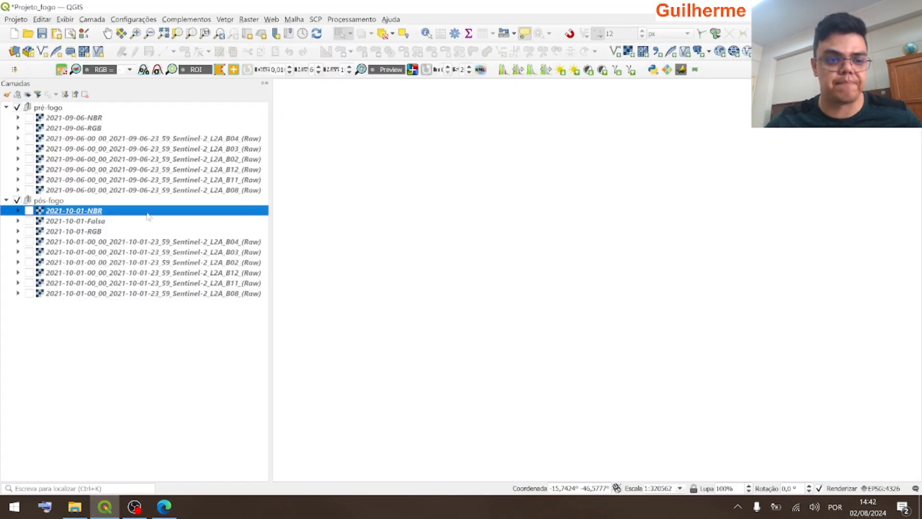
click(248, 20)
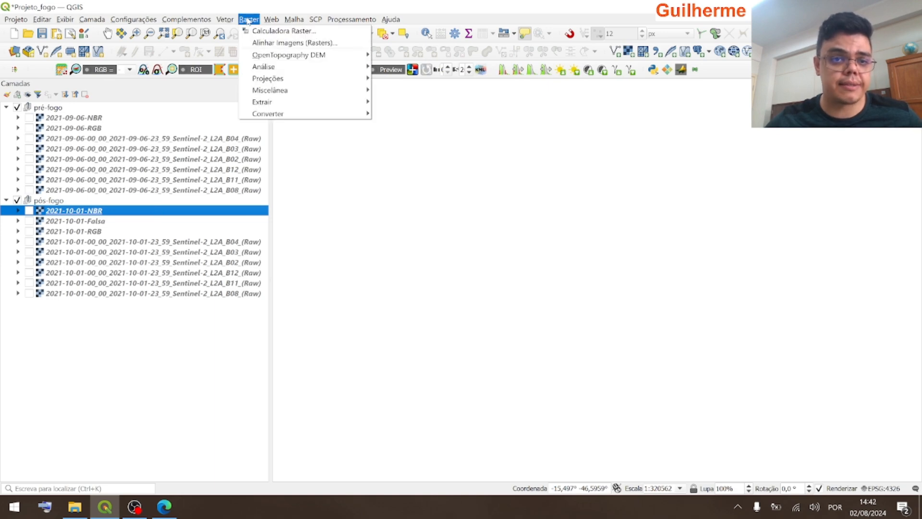
click(271, 29)
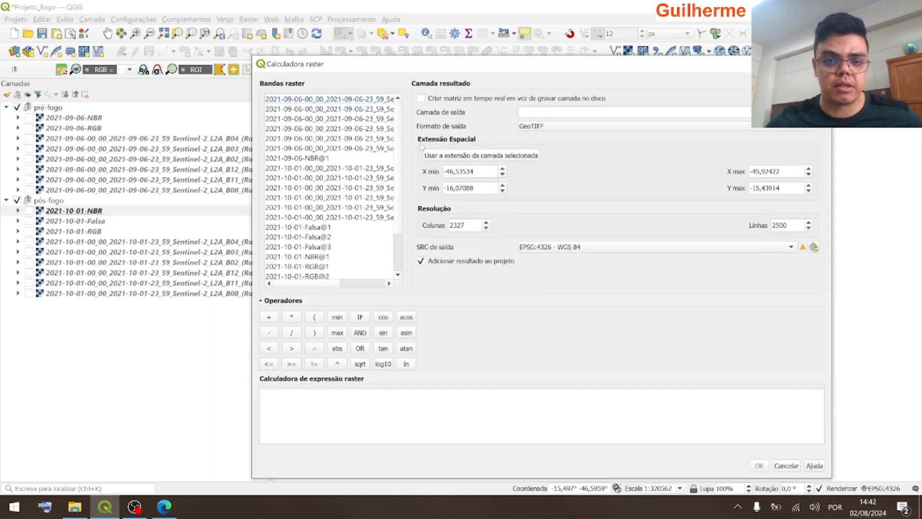
scroll(320, 264, down, 2)
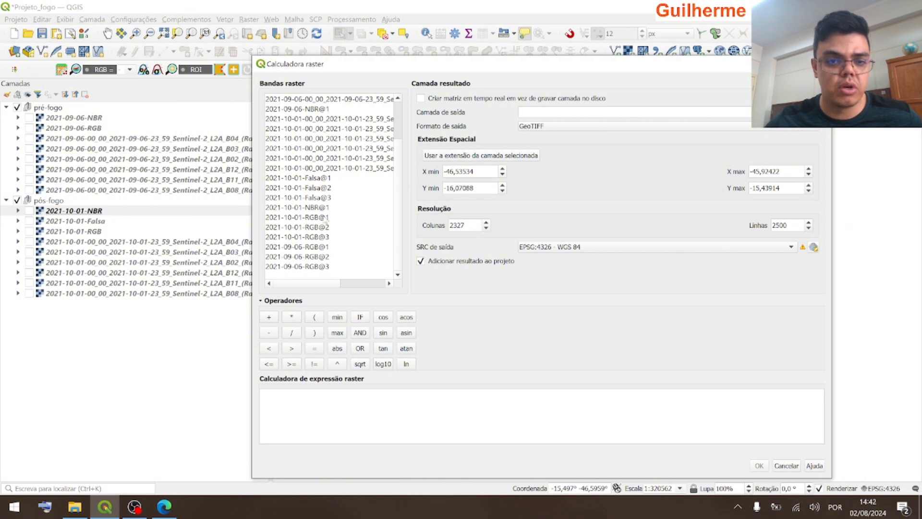
scroll(326, 221, up, 2)
double_click(298, 159)
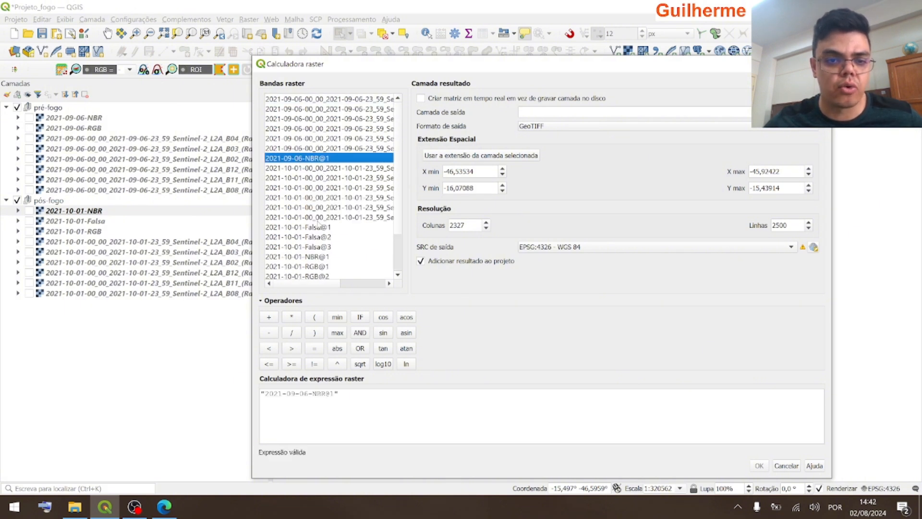
scroll(298, 162, down, 2)
click(269, 335)
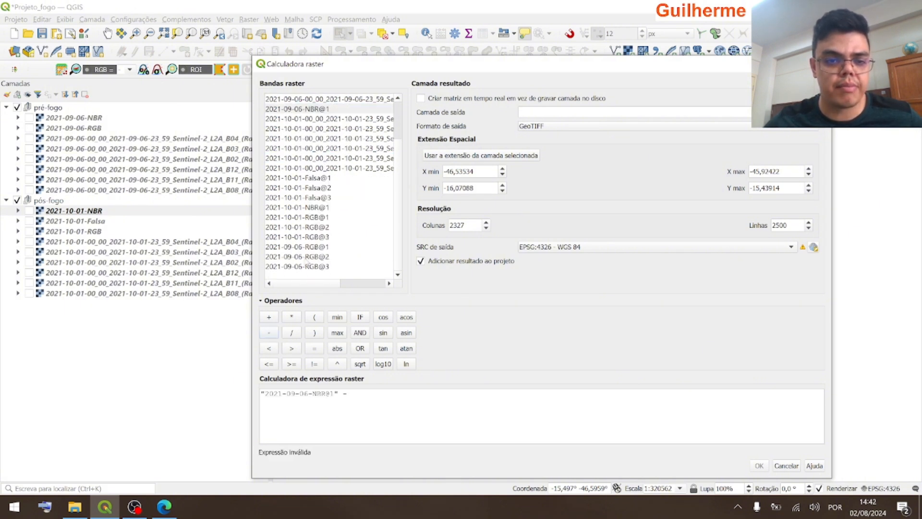
double_click(311, 209)
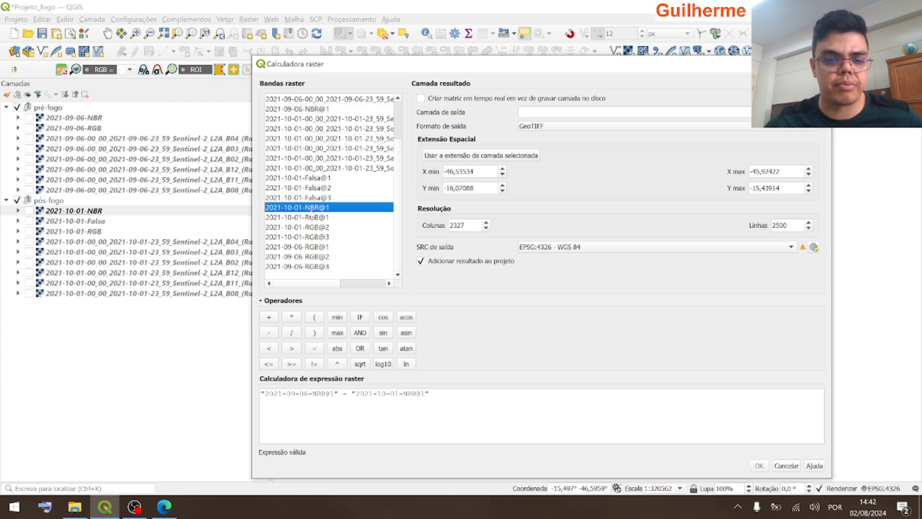
Set the output file to dNBR in the Cicatriz folder and run the raster calculation
click(812, 113)
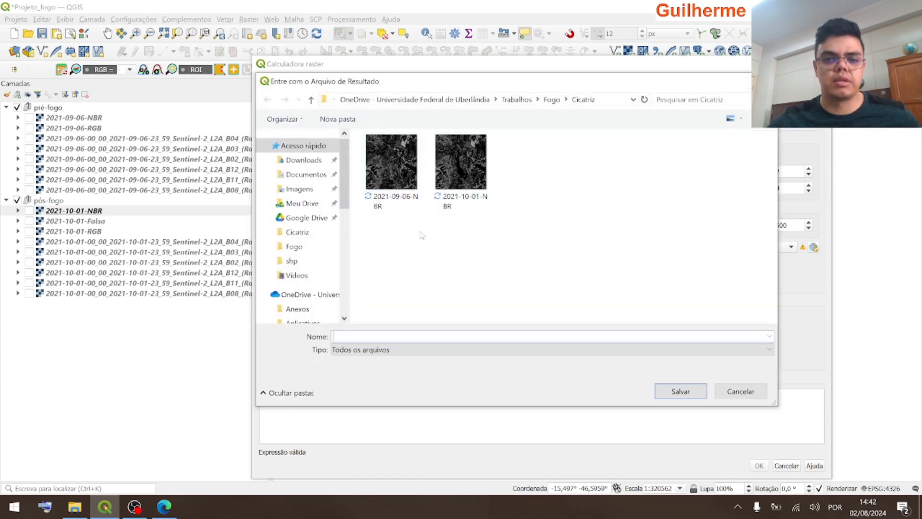
text(dNBR)
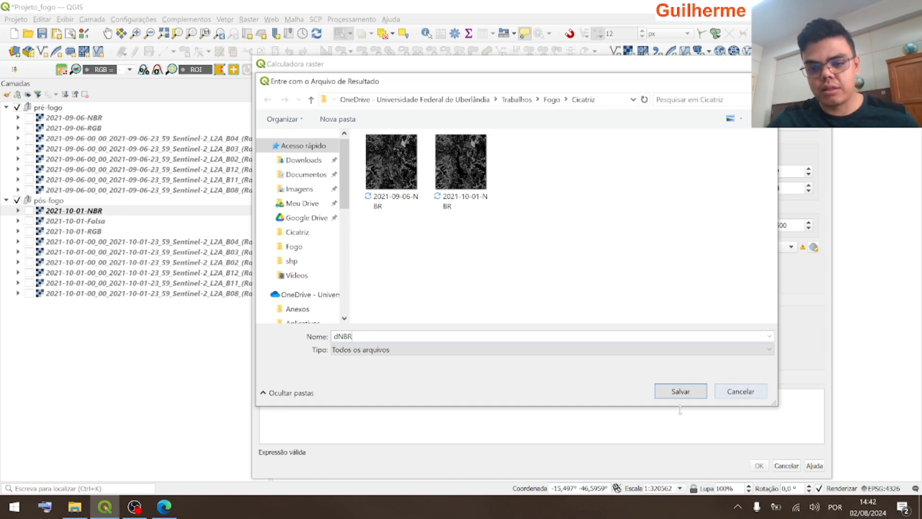
click(669, 393)
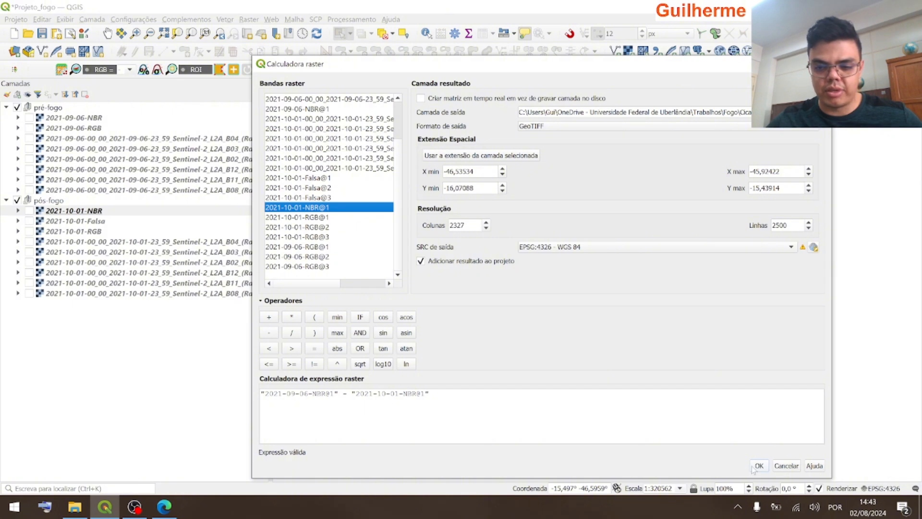
click(754, 466)
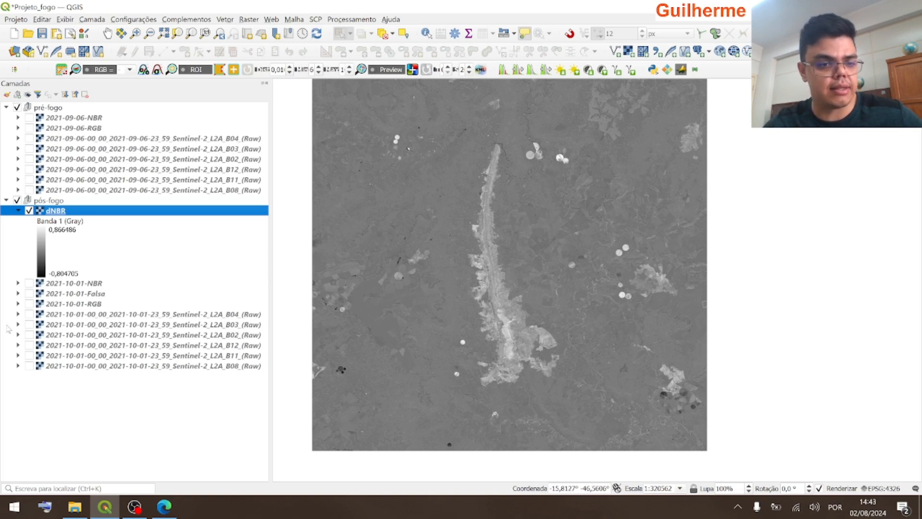
Show the 2021-10-01-Falsa layer and toggle dNBR over it to compare the burn scar and the circular fields
click(30, 293)
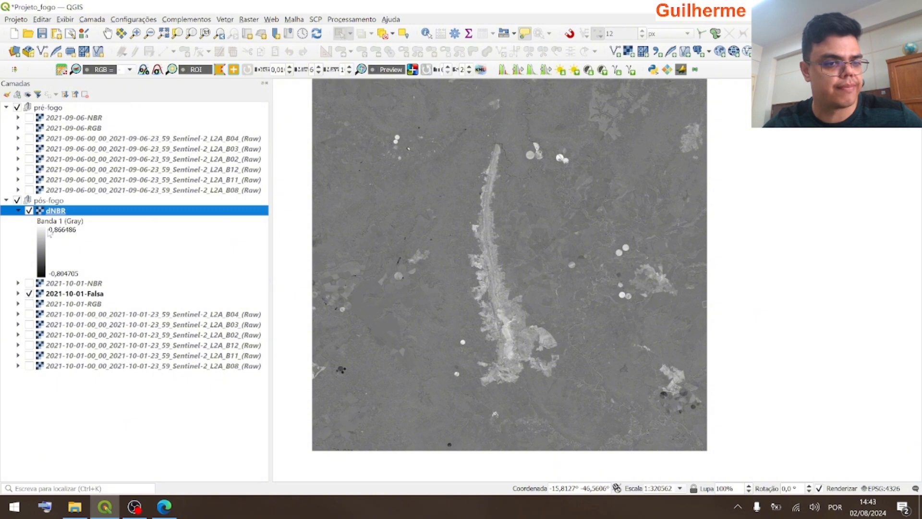
click(29, 210)
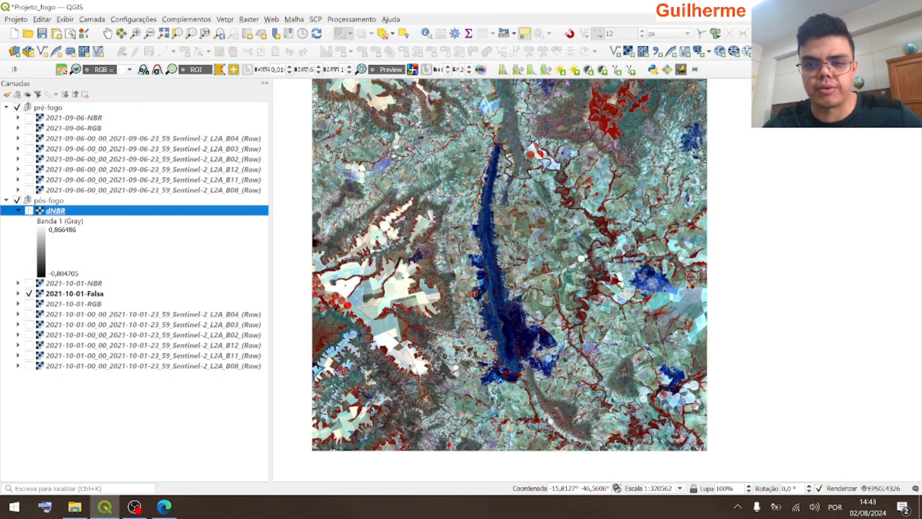
click(29, 210)
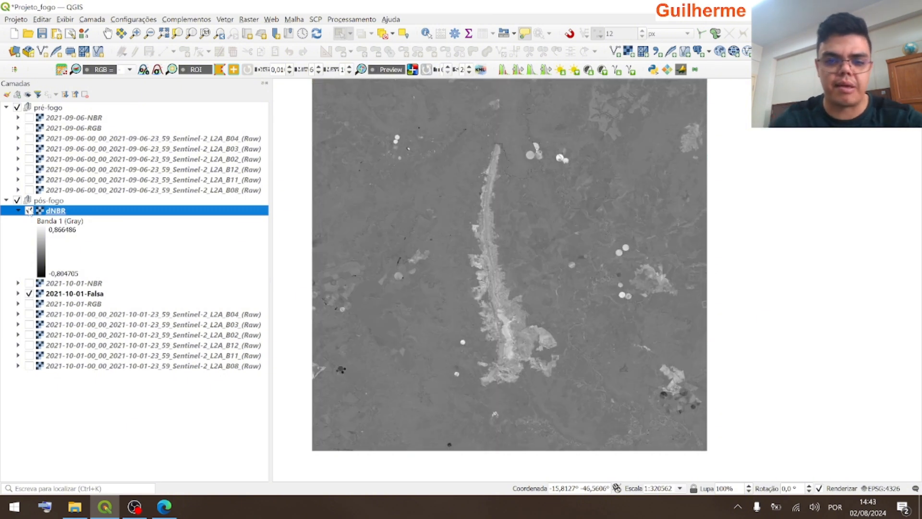
scroll(620, 260, up, 2)
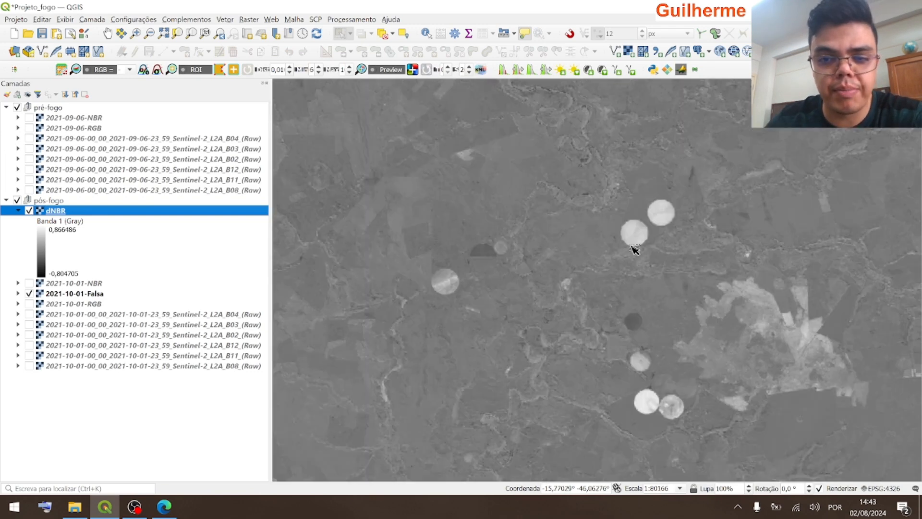
scroll(640, 232, up, 1)
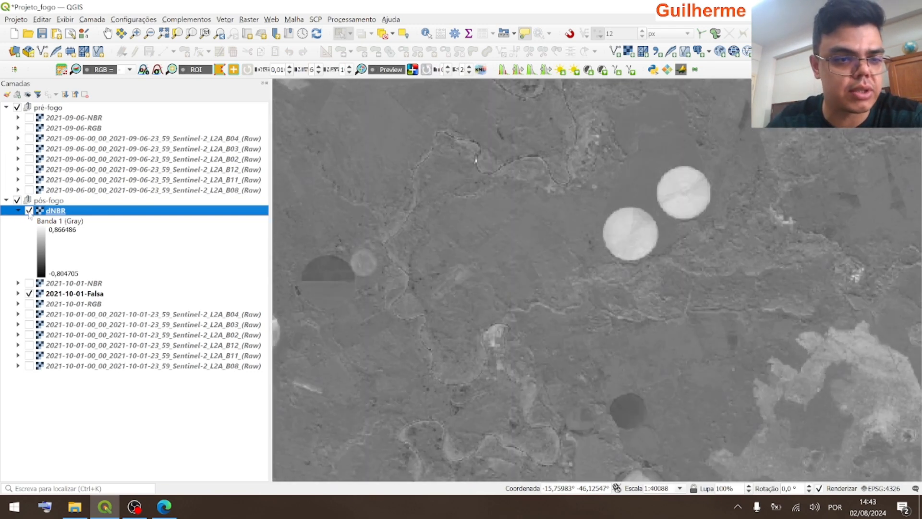
click(29, 211)
click(29, 211)
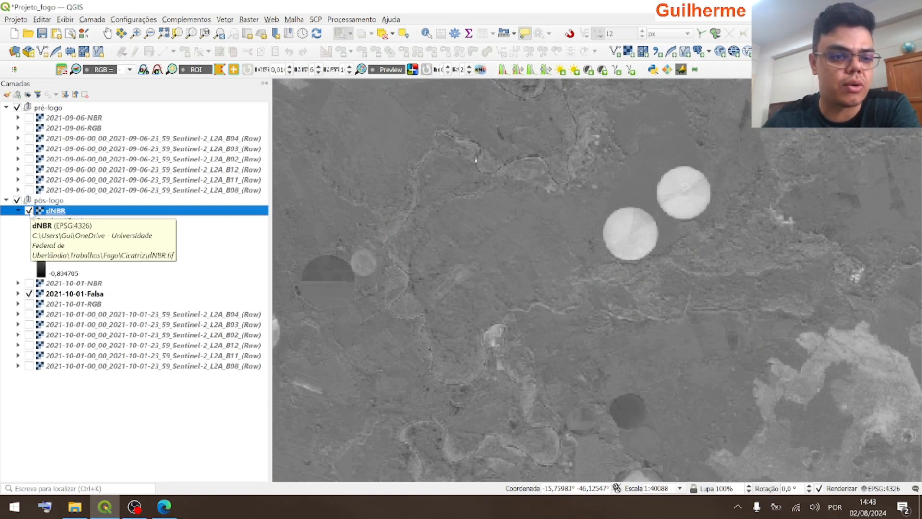
click(29, 211)
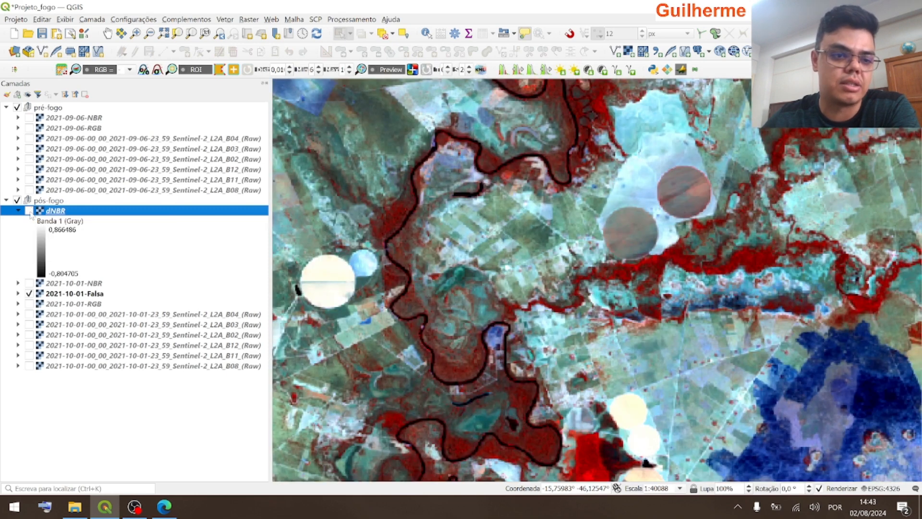
drag(638, 226, 588, 242)
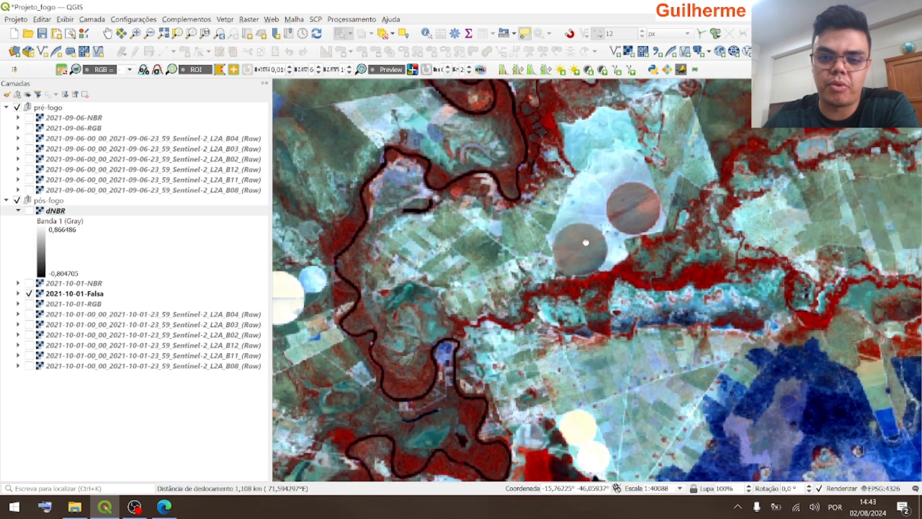
Show 2021-10-01-RGB instead of 2021-10-01-Falsa and toggle dNBR to compare the circular fields with the true-colour image
click(29, 304)
click(29, 293)
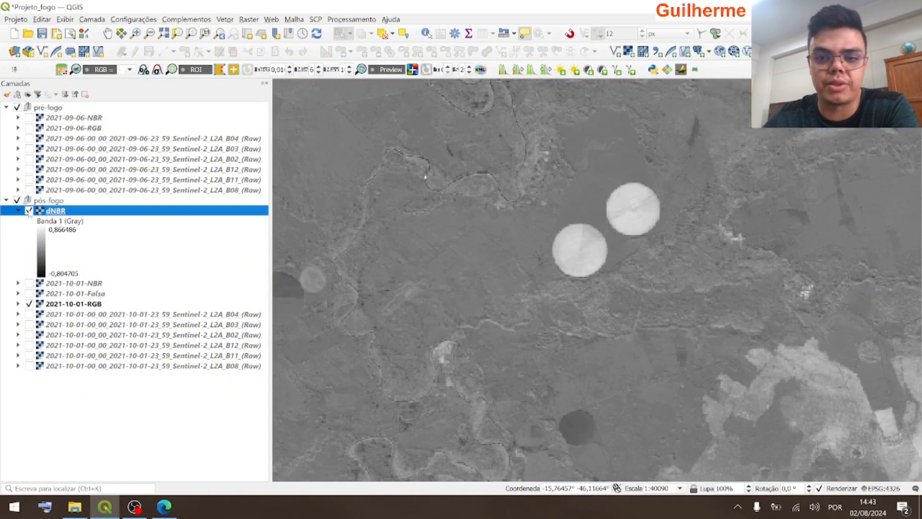
click(28, 211)
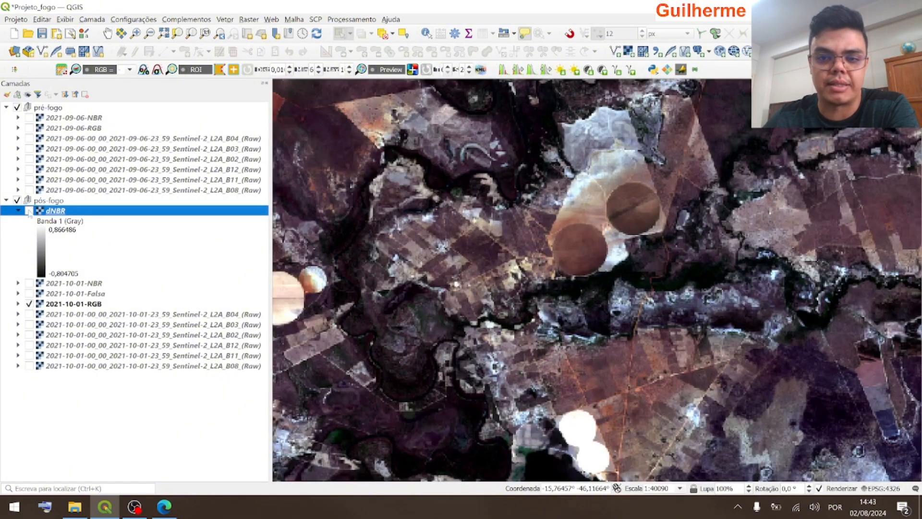
click(29, 211)
Examine the bright circular fields and the elongated burn scar on the dNBR raster
scroll(431, 303, down, 1)
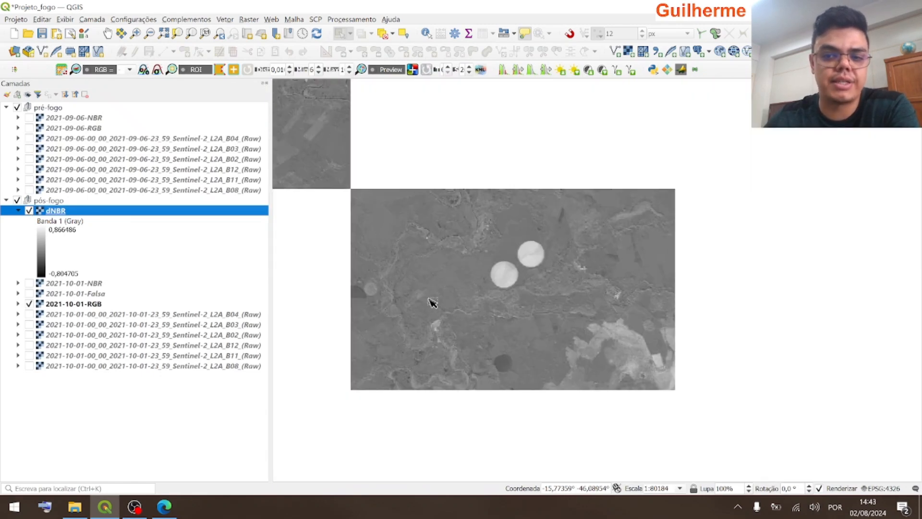
scroll(431, 303, down, 1)
drag(387, 294, 525, 283)
scroll(502, 269, up, 2)
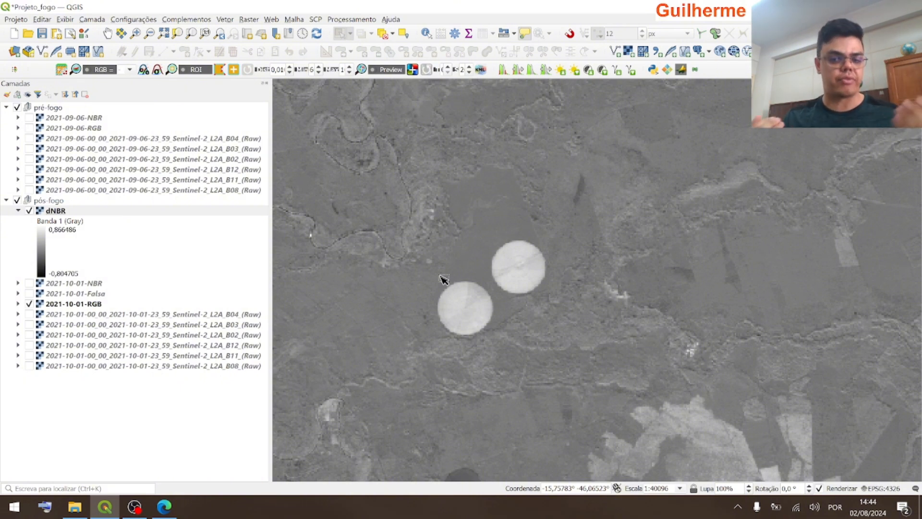
scroll(445, 282, down, 3)
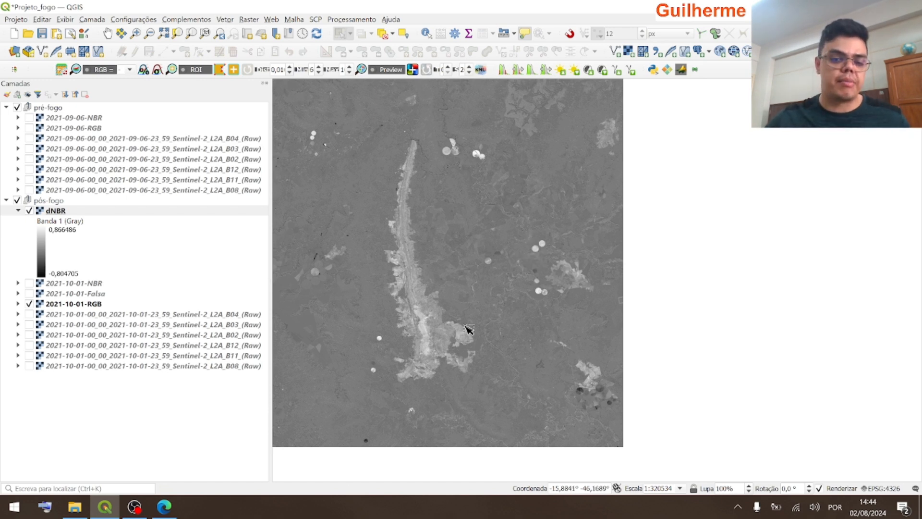
drag(411, 351, 435, 298)
scroll(434, 299, up, 1)
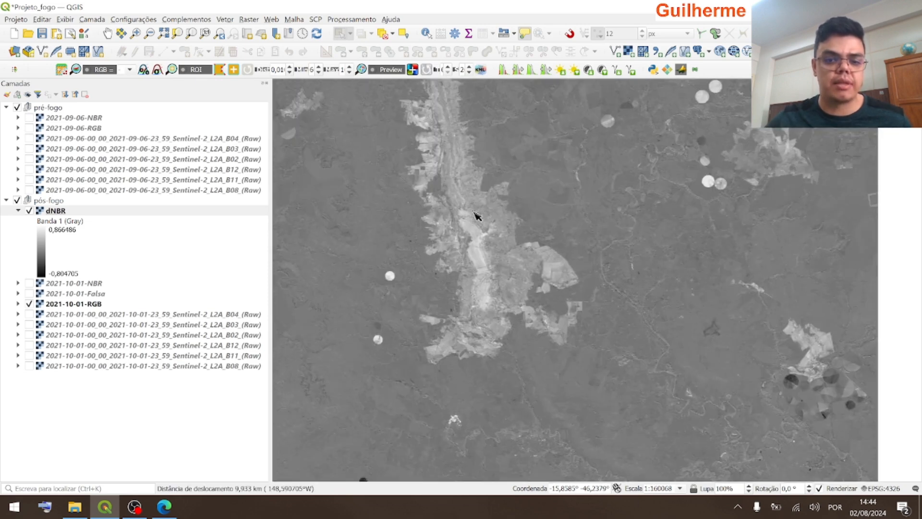
drag(477, 215, 440, 271)
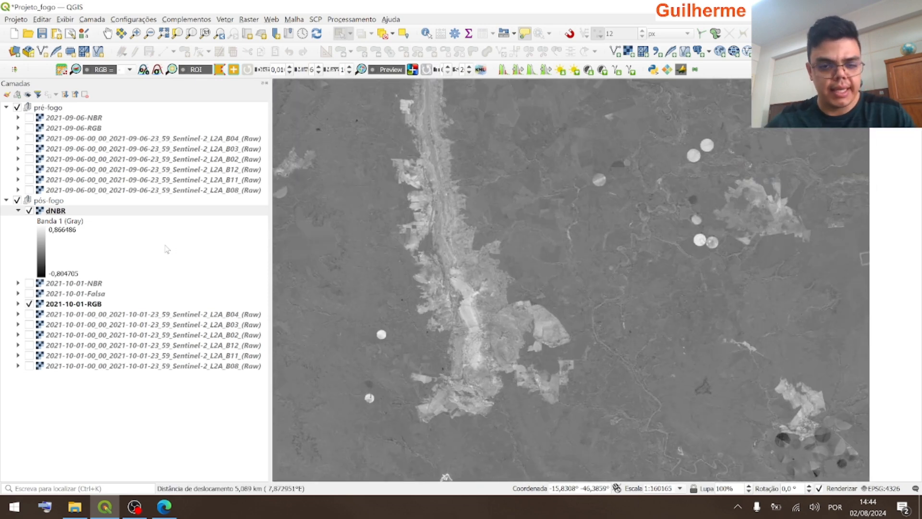
drag(404, 254, 435, 298)
scroll(435, 298, down, 1)
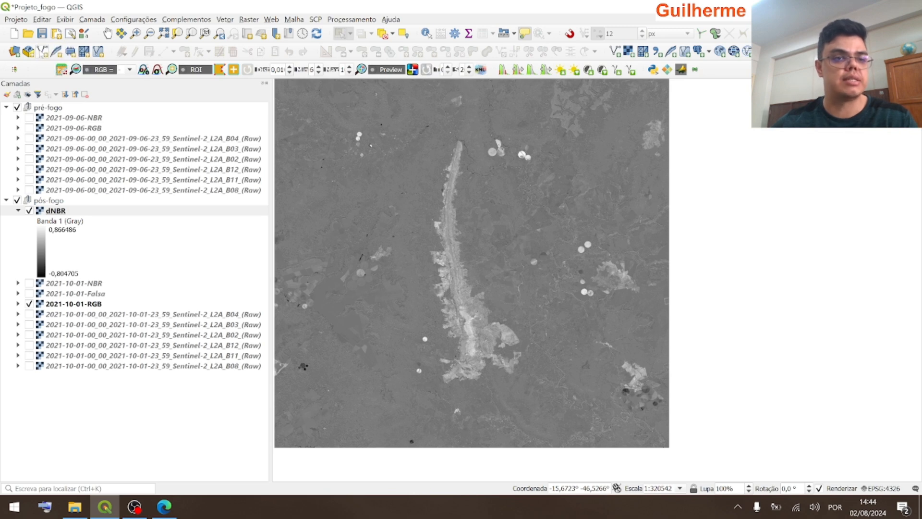
Start a new shapefile layer and set its file name to area_queimada in the shp folder
click(42, 51)
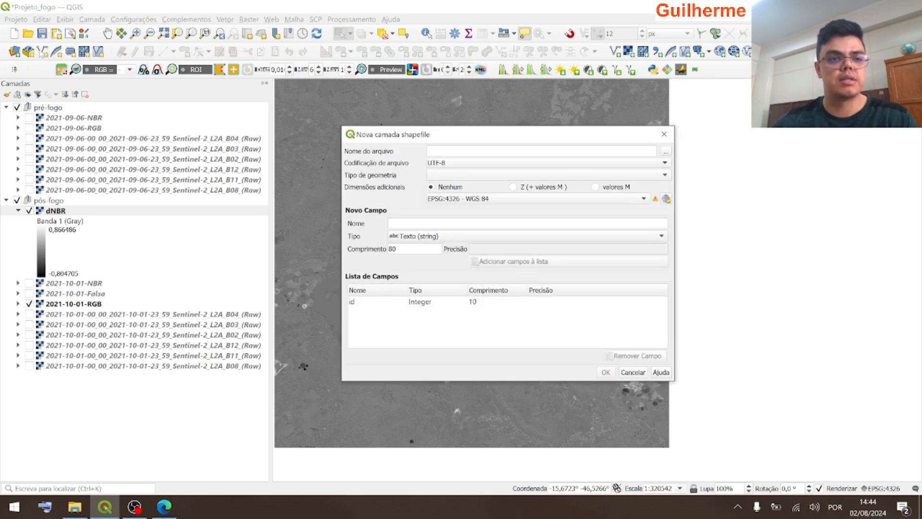
click(664, 134)
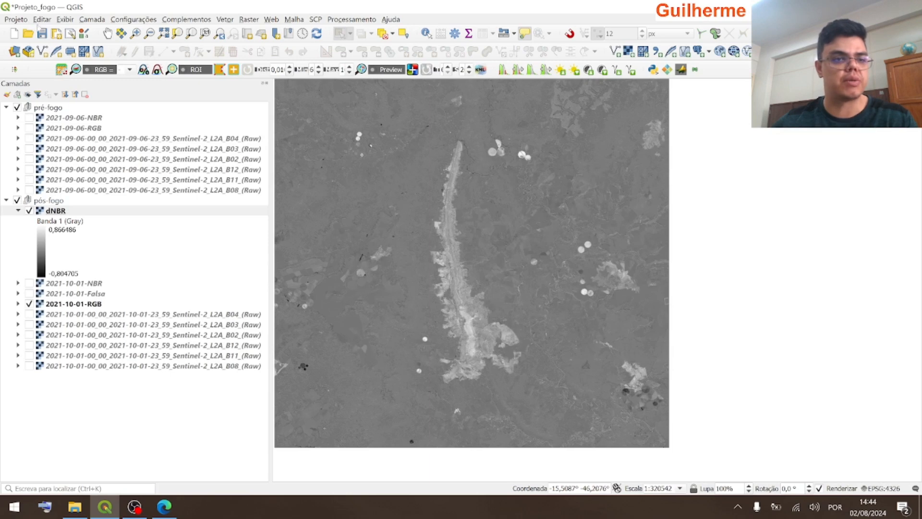
click(87, 21)
mouse_move(121, 50)
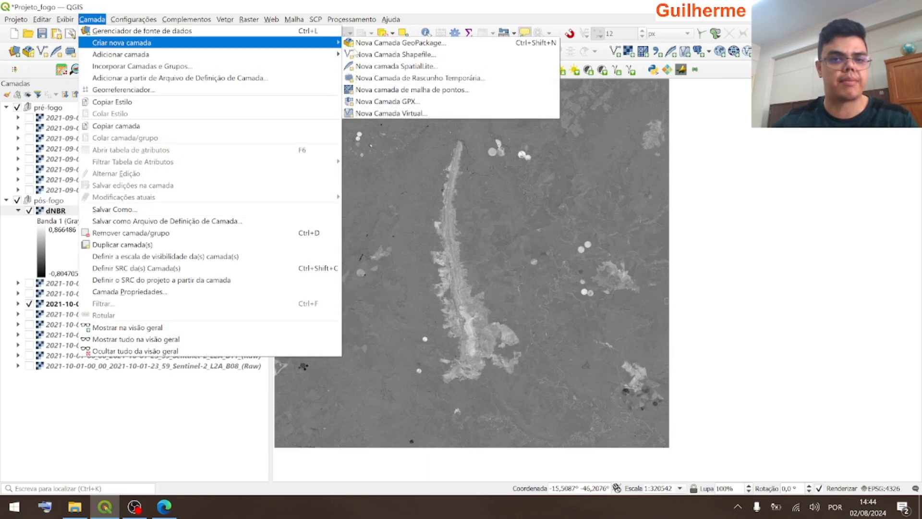
click(412, 55)
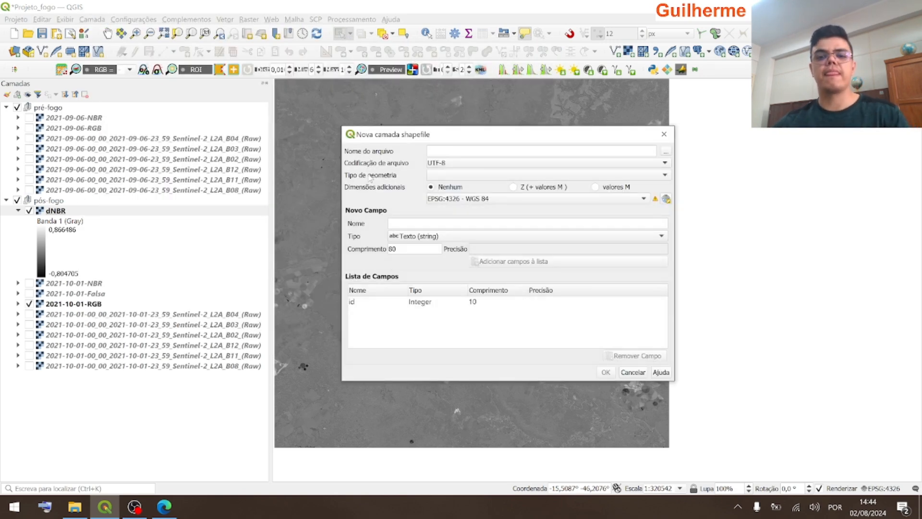
click(666, 152)
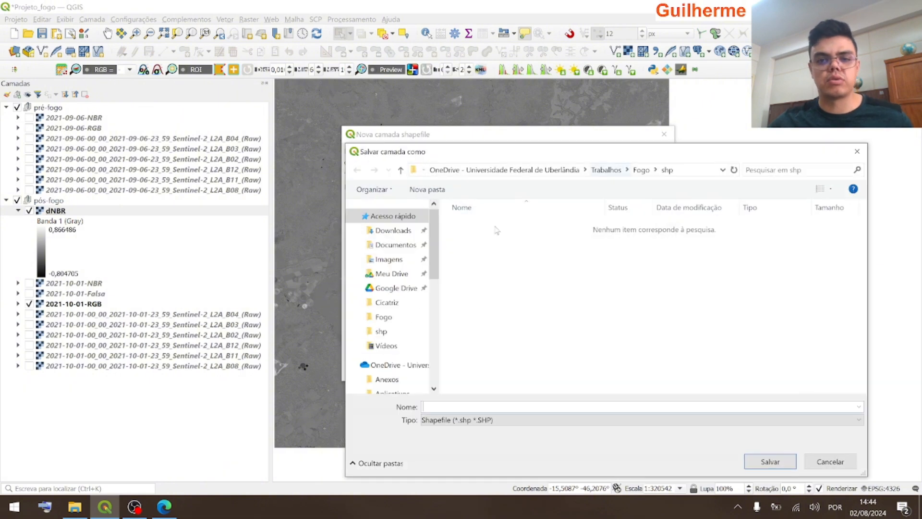
text(area)
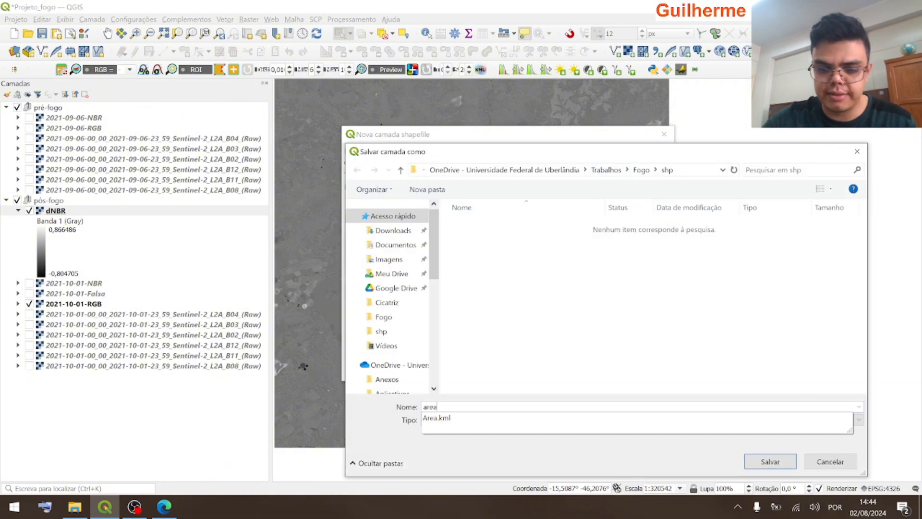
text(_queimad)
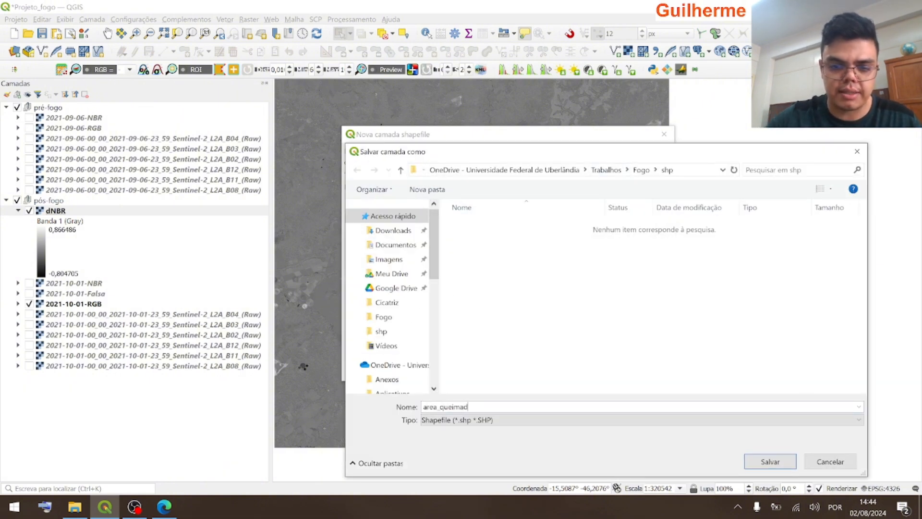
text(a)
click(770, 461)
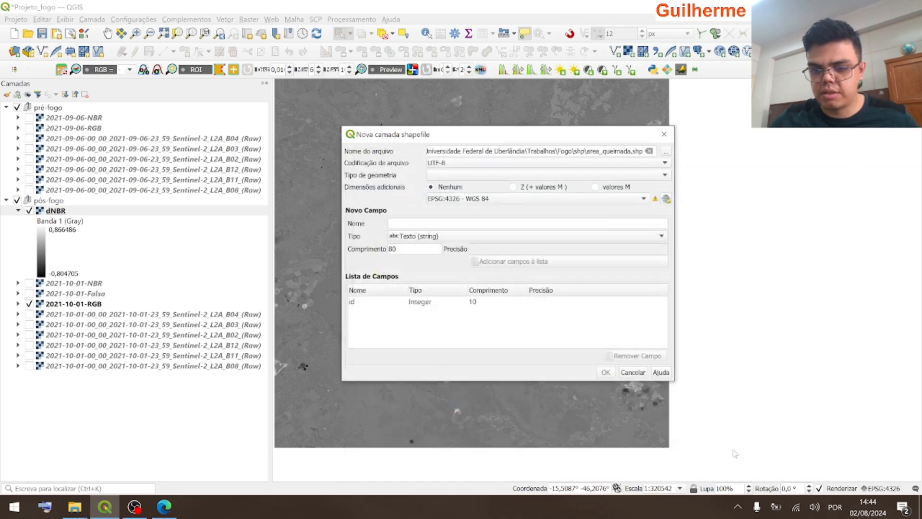
Set the new shapefile's geometry type to Polígono and create the area_queimada layer
click(452, 175)
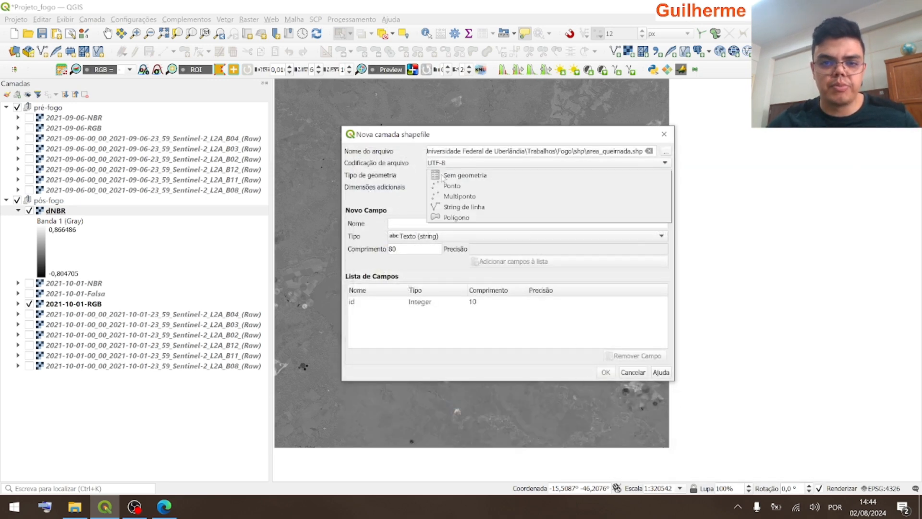
click(453, 215)
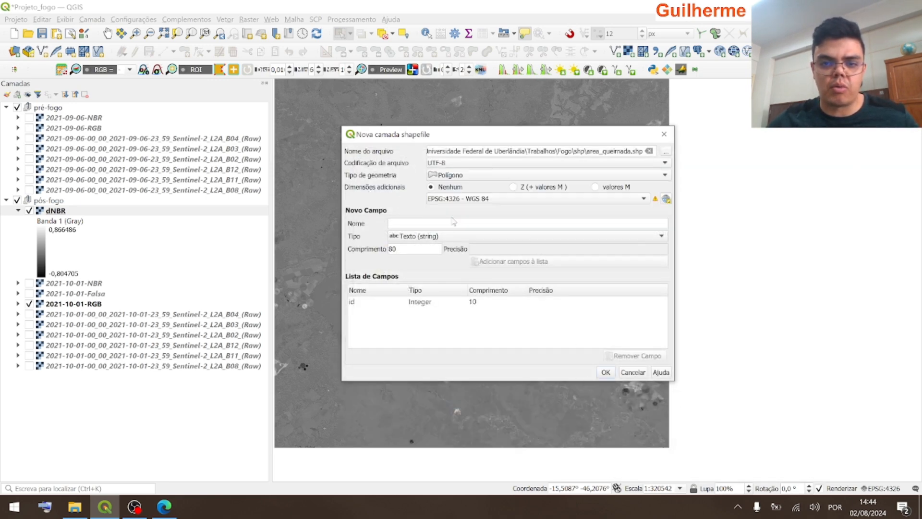
click(606, 372)
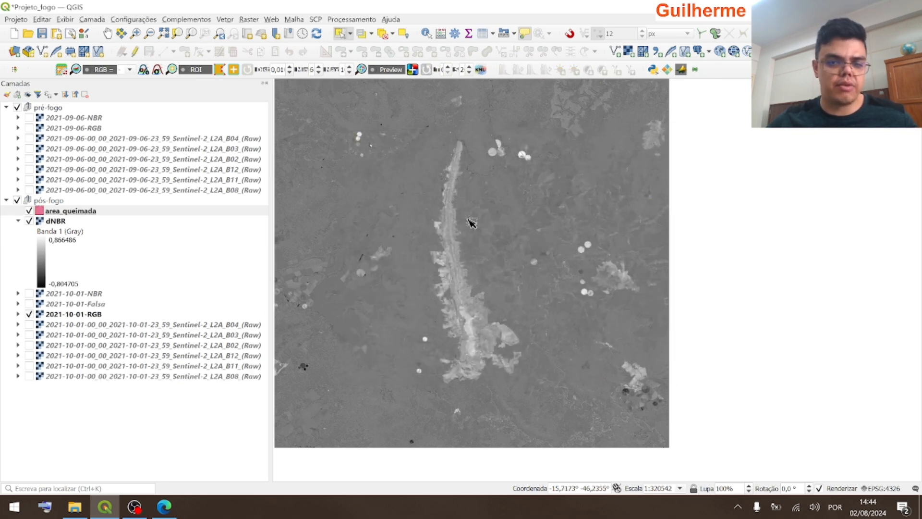
Start editing area_queimada and draw a polygon closely surrounding the elongated burn scar, leaving its id as NULL
click(80, 213)
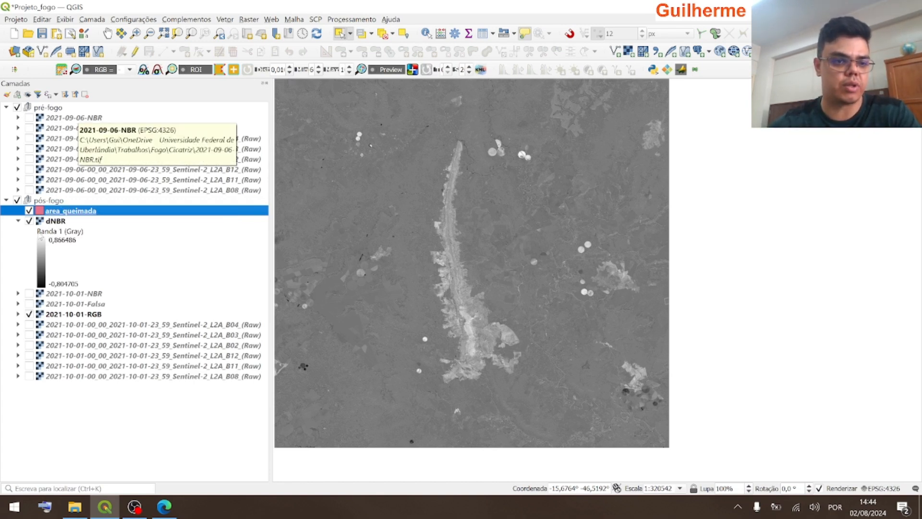
click(135, 52)
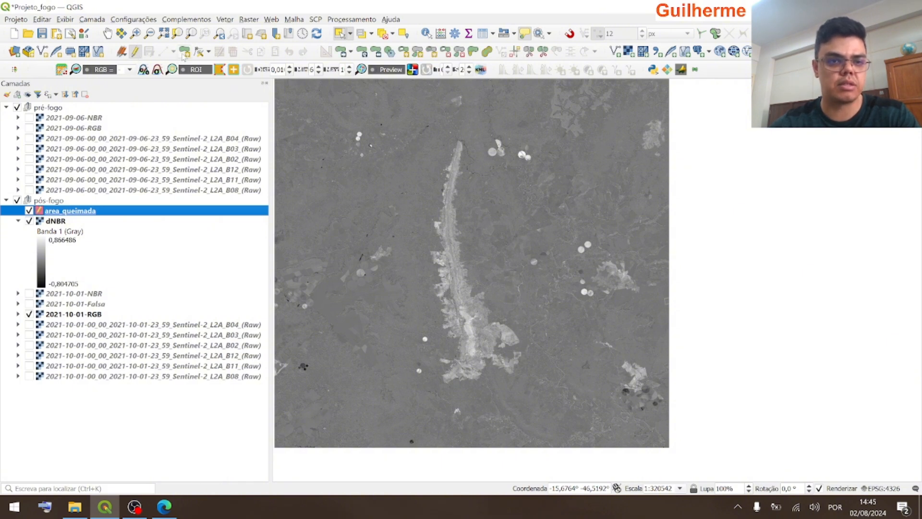
click(163, 52)
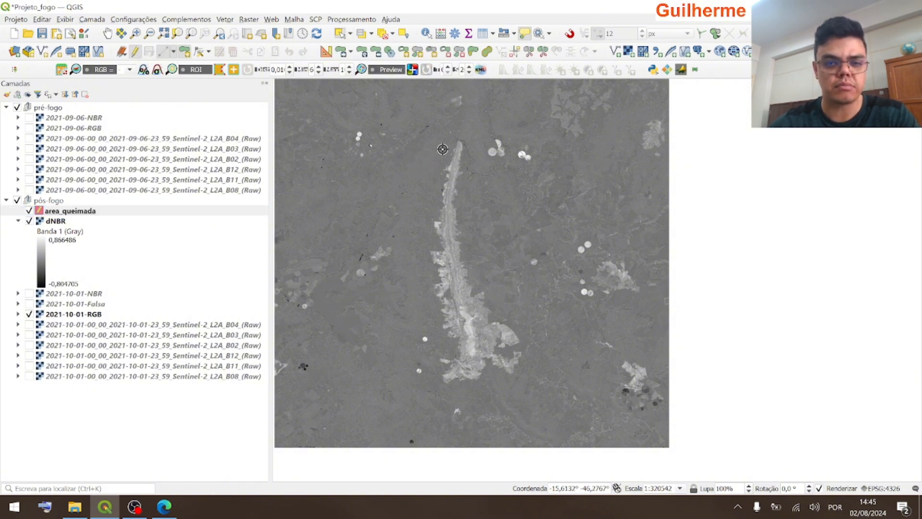
click(454, 130)
click(465, 130)
click(474, 160)
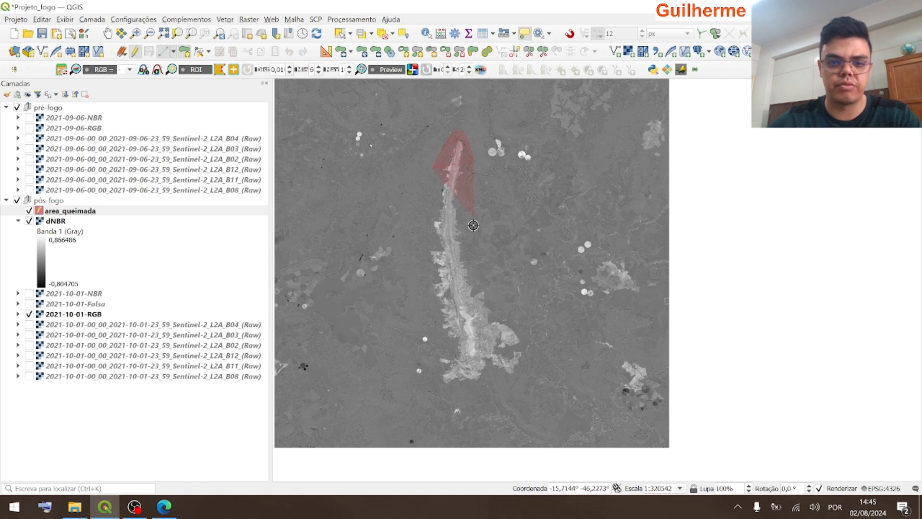
click(476, 245)
click(511, 308)
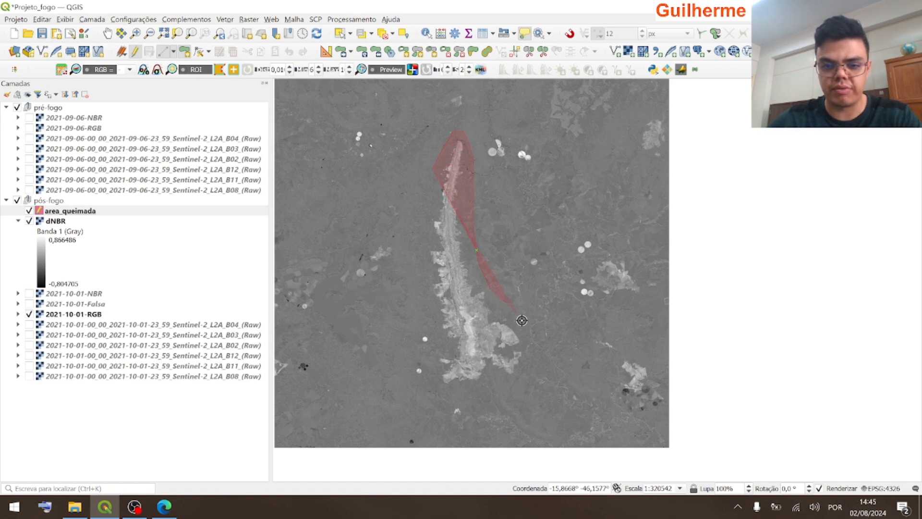
click(531, 358)
click(523, 378)
click(482, 385)
click(456, 393)
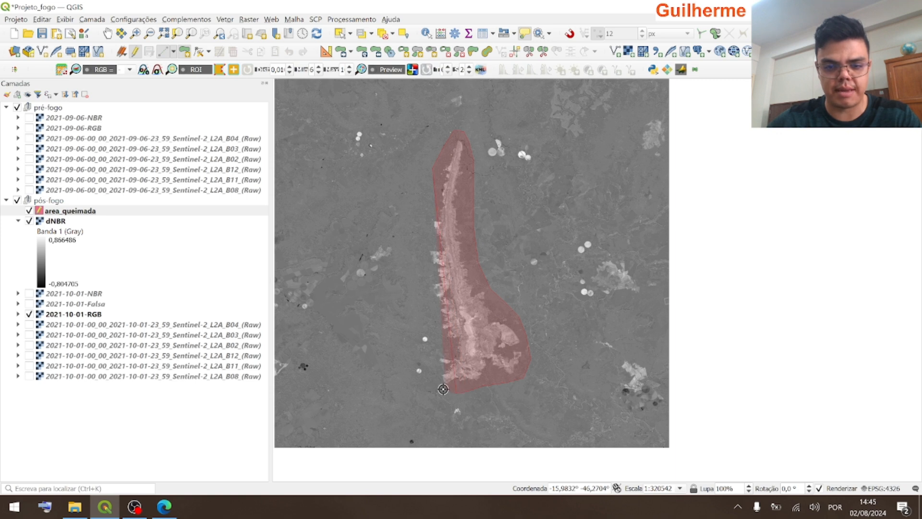
click(443, 389)
click(433, 375)
click(429, 356)
click(432, 341)
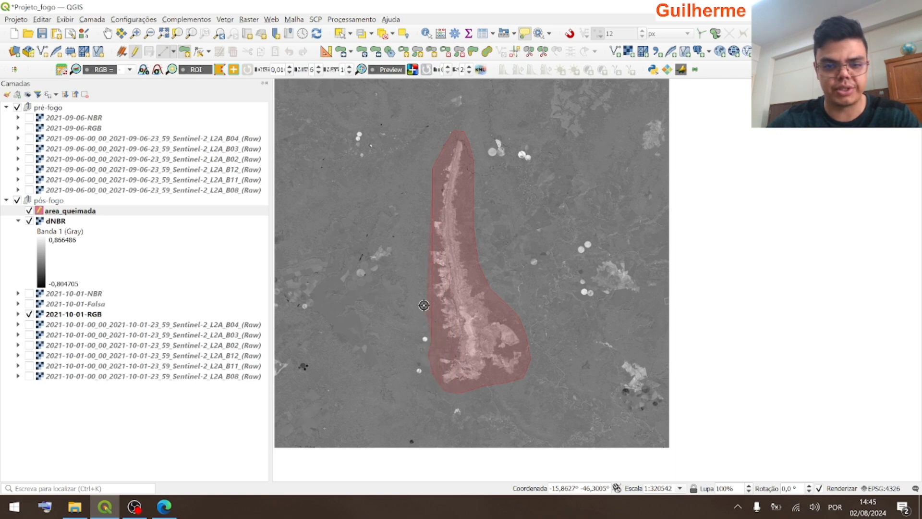
click(416, 262)
click(430, 185)
right_click(431, 184)
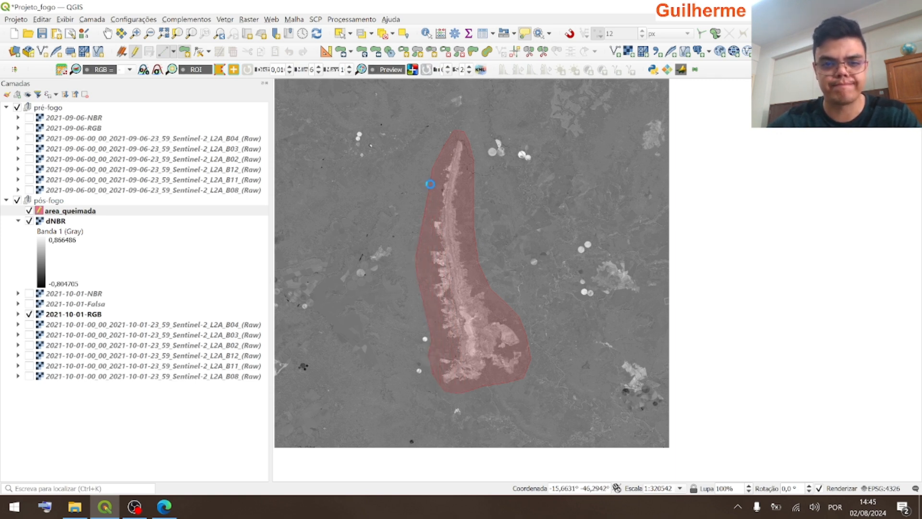
drag(507, 418, 507, 133)
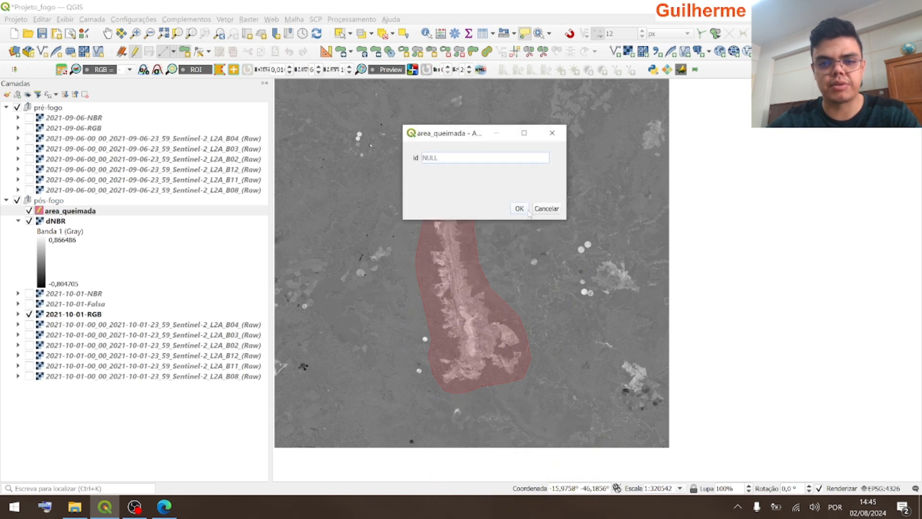
click(519, 208)
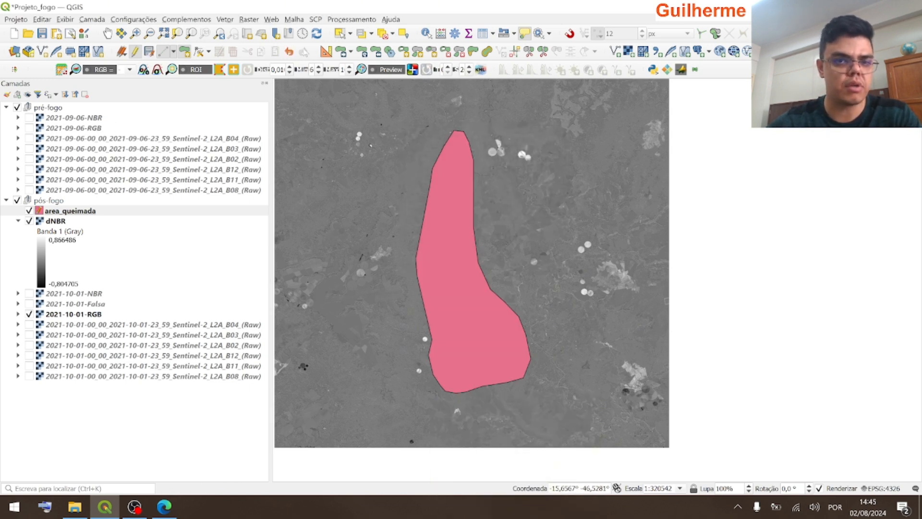
Save the area_queimada edits, end editing, and toggle the layer's visibility to compare the polygon with the burn scar
click(134, 52)
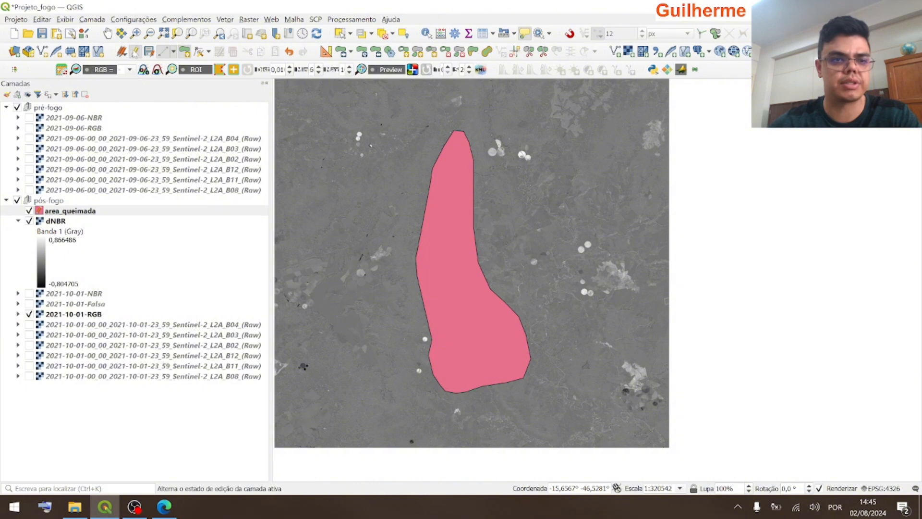
click(428, 279)
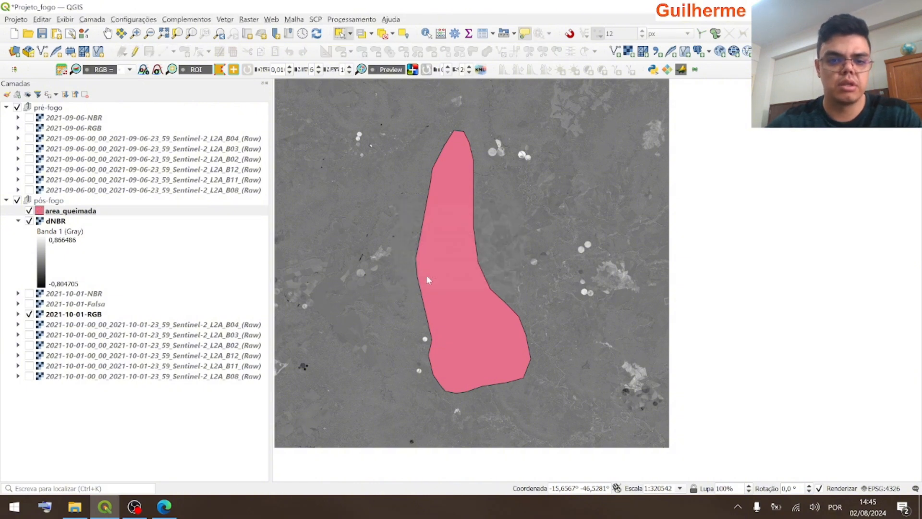
click(28, 212)
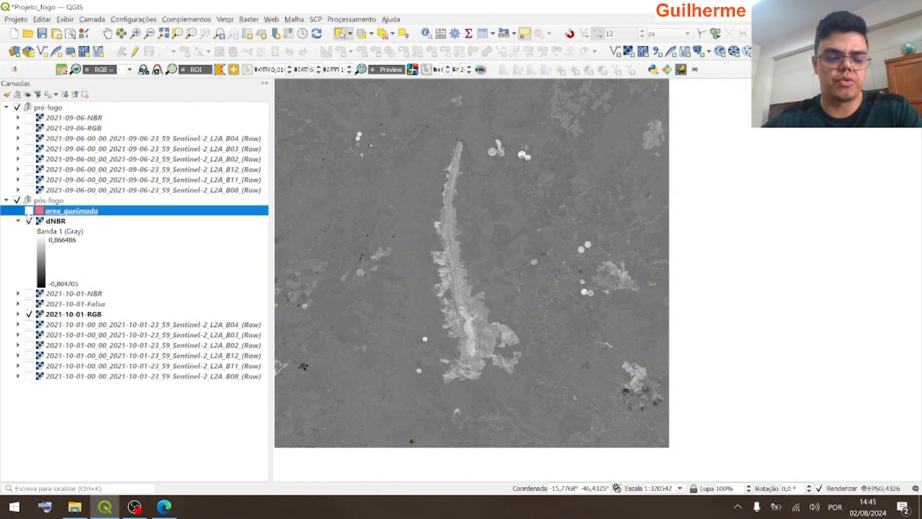
click(28, 211)
click(29, 212)
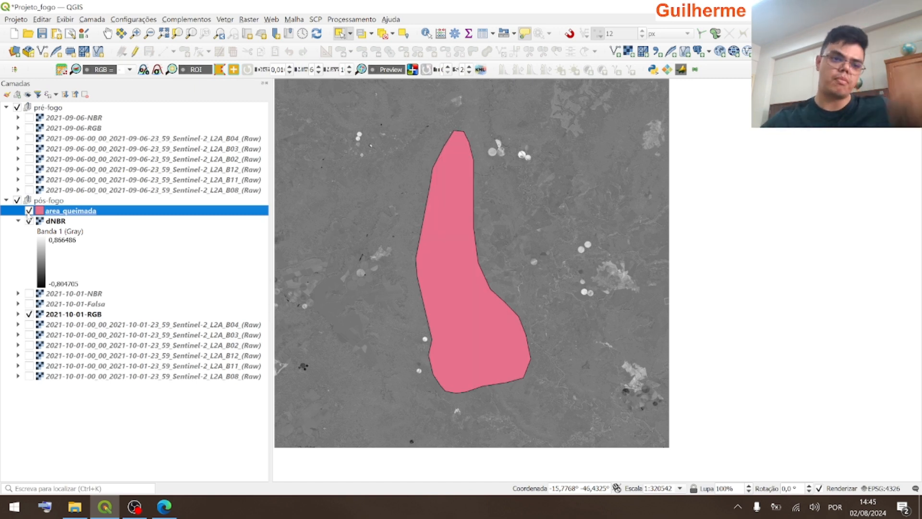
Set up a raster clip by mask layer with dNBR as the input and area_queimada as the mask
click(249, 19)
mouse_move(288, 103)
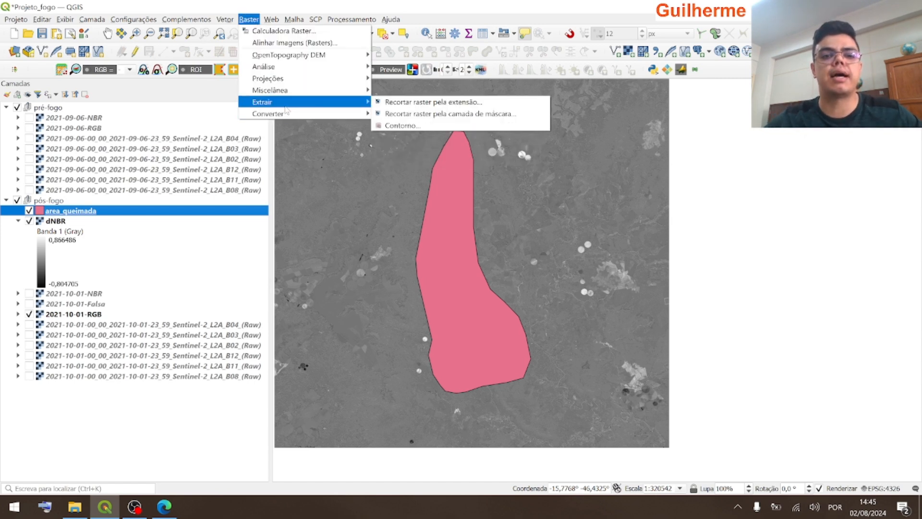
click(432, 115)
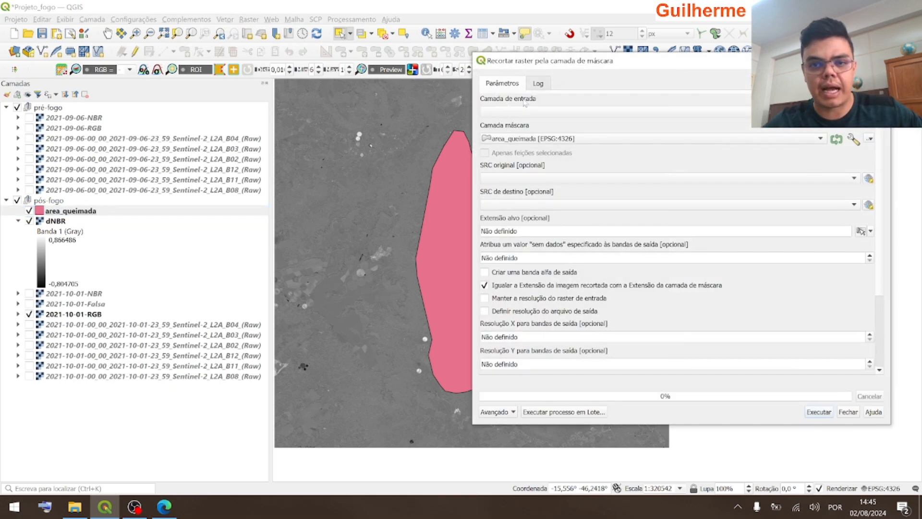
click(525, 111)
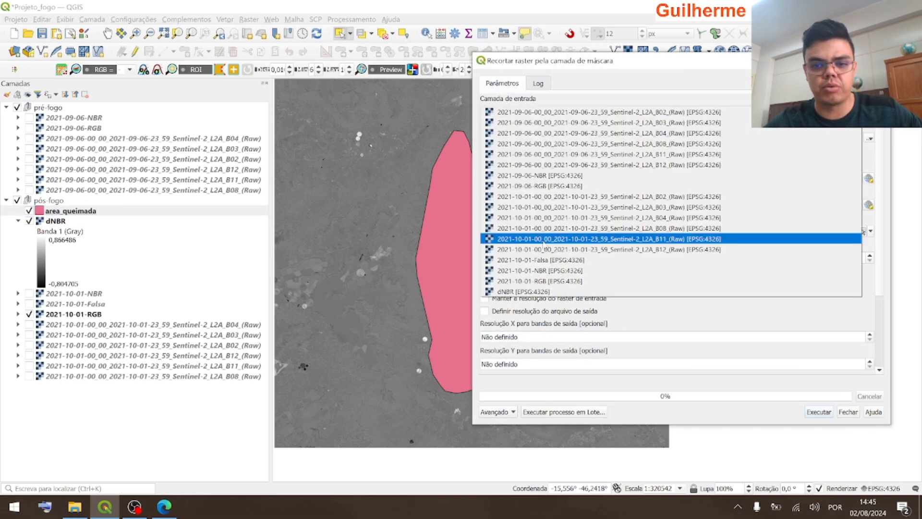
click(523, 290)
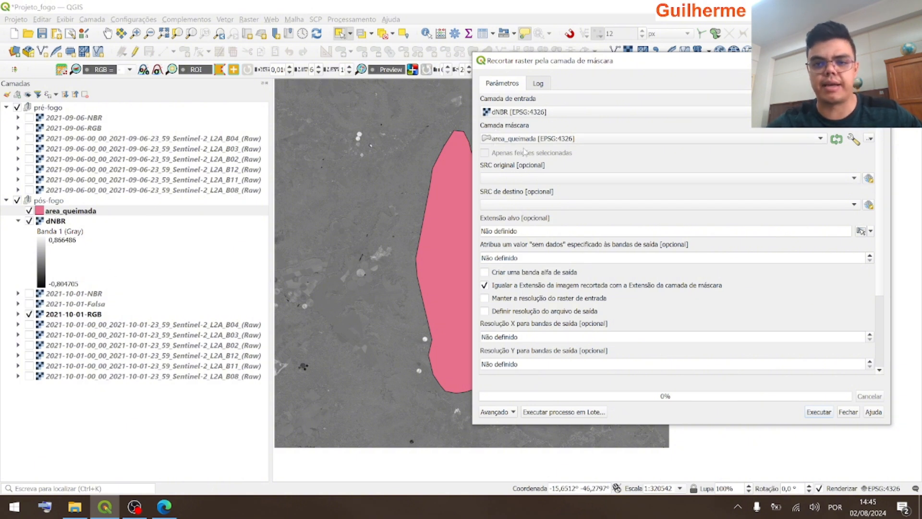
Set the clipped output to dNBR_recortado in the Cicatriz folder, run the clip and close the tool
scroll(883, 269, down, 3)
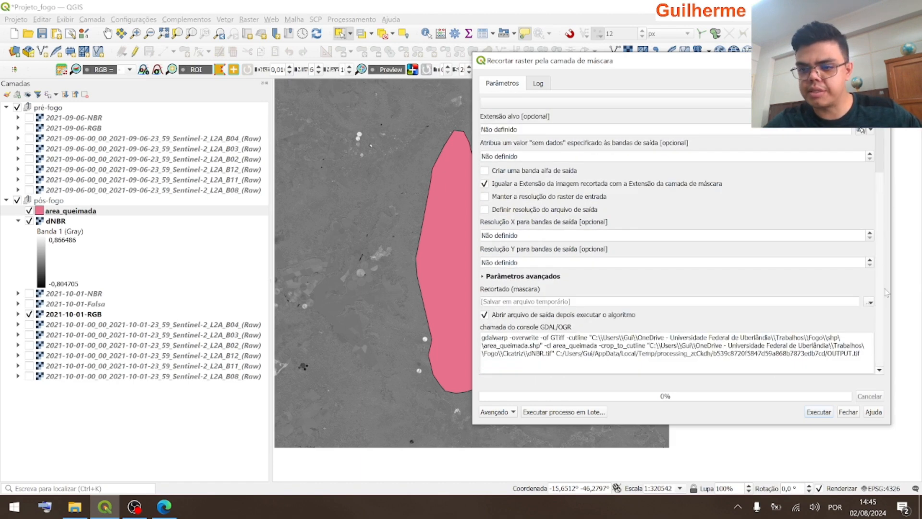
click(870, 302)
click(859, 323)
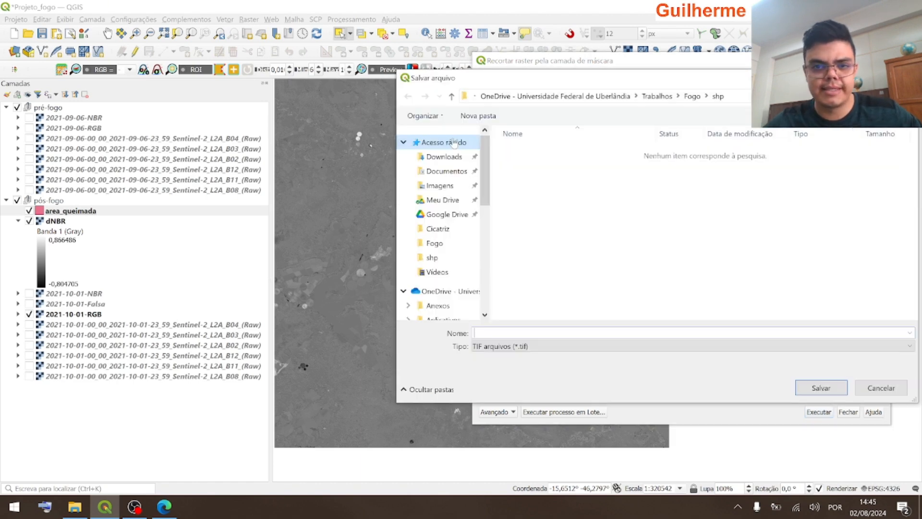
click(692, 96)
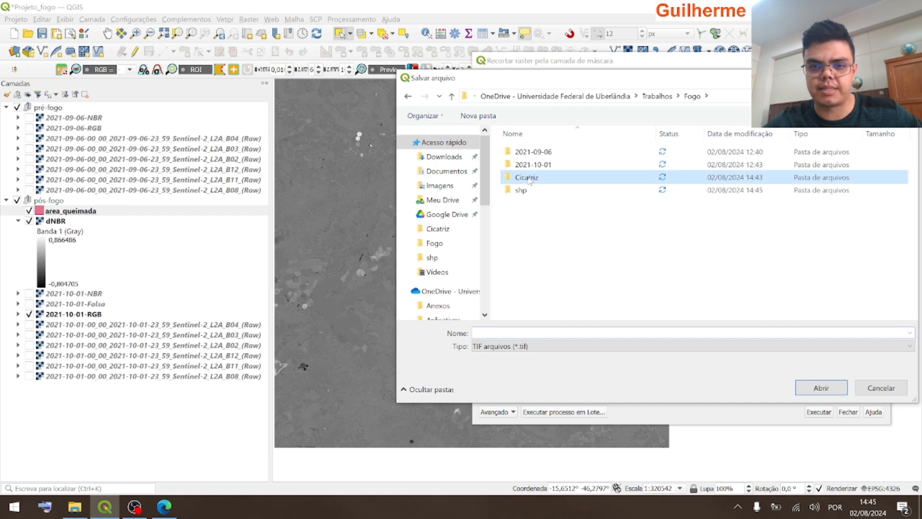
double_click(531, 179)
click(672, 161)
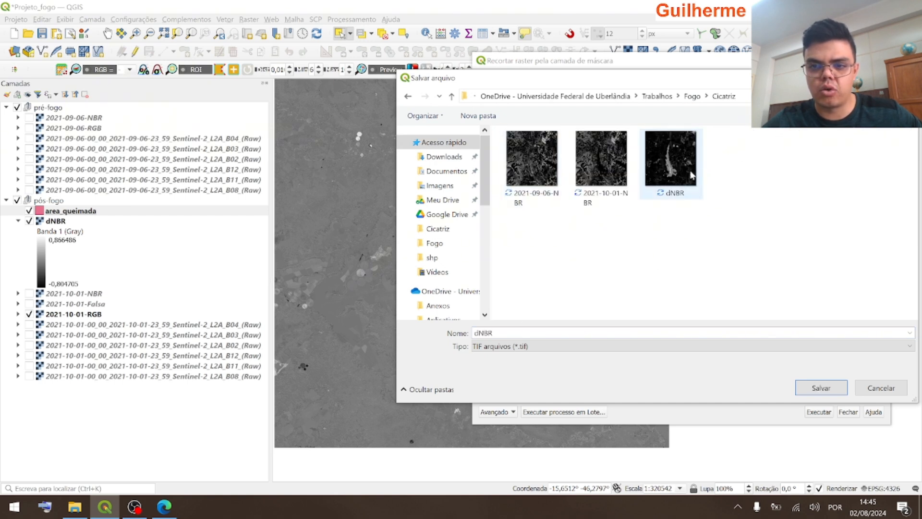
click(573, 333)
text(_recortado)
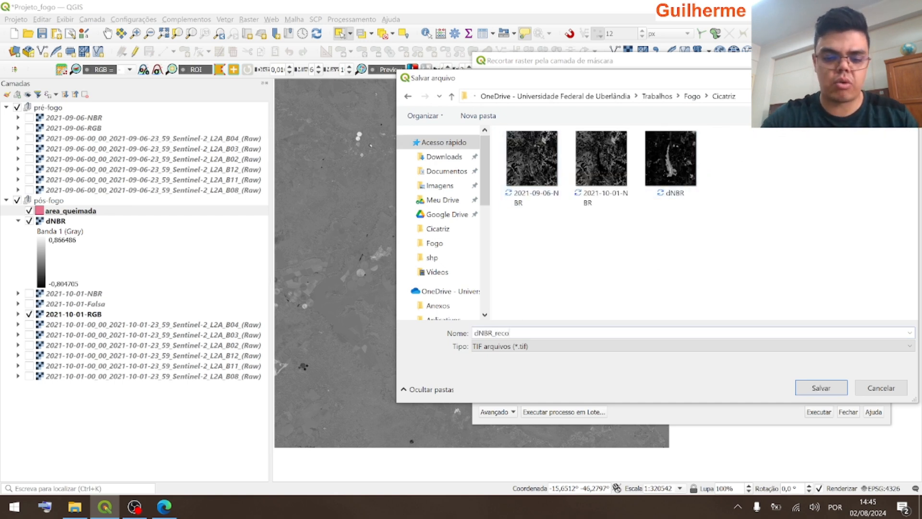
click(811, 387)
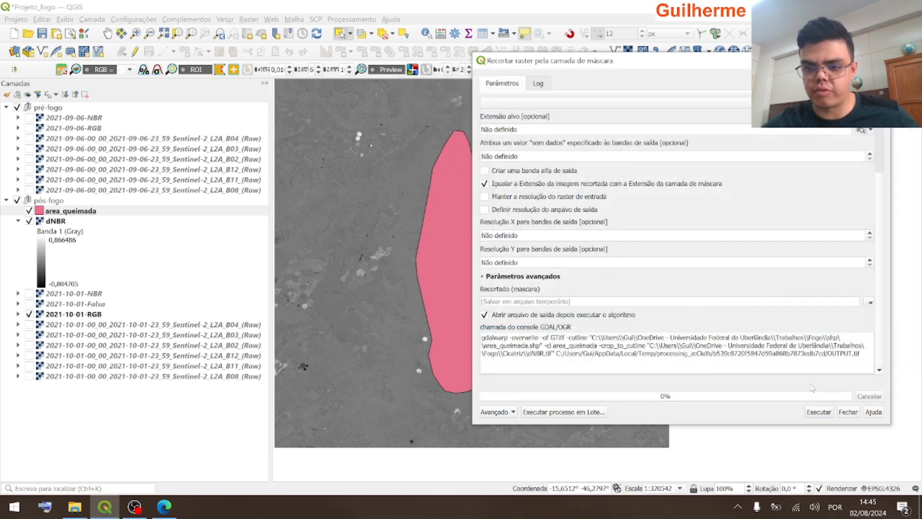
click(814, 412)
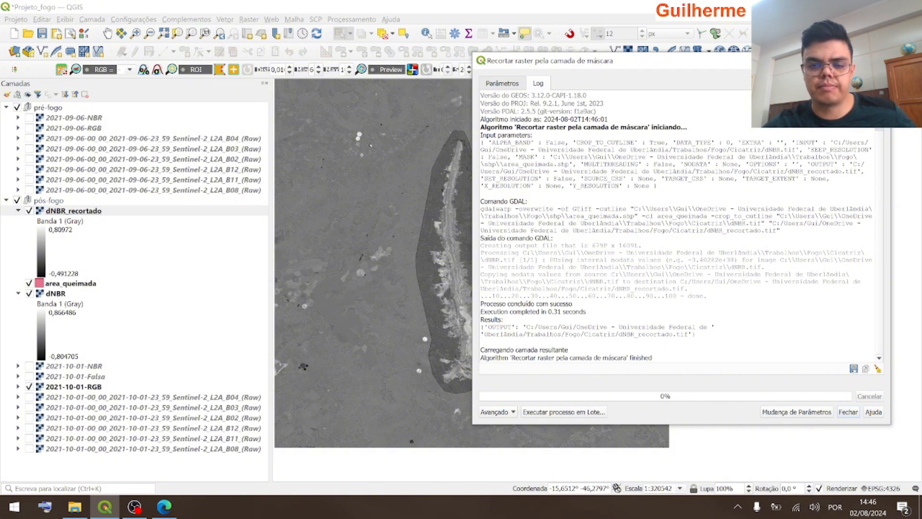
click(879, 60)
Collapse the dNBR legend and hide the dNBR and 2021-10-01-RGB layers, leaving dNBR_recortado shown
click(19, 293)
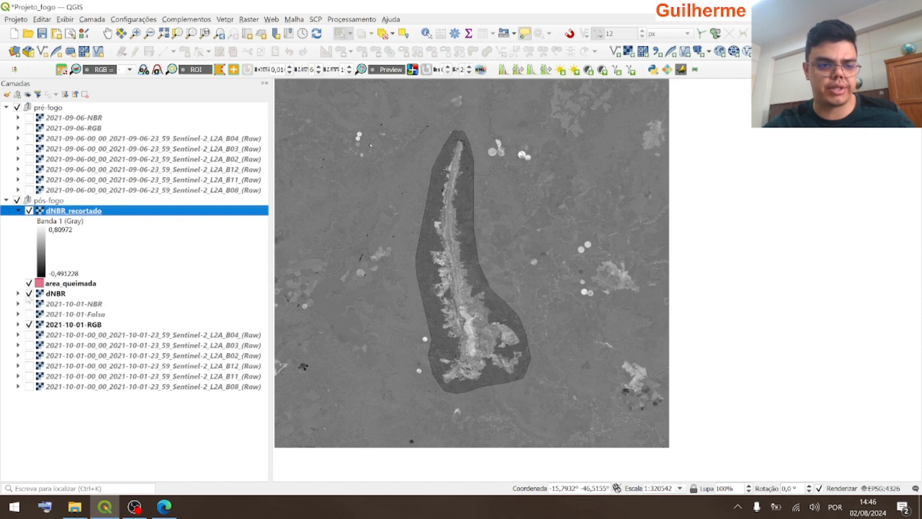
click(29, 294)
click(29, 325)
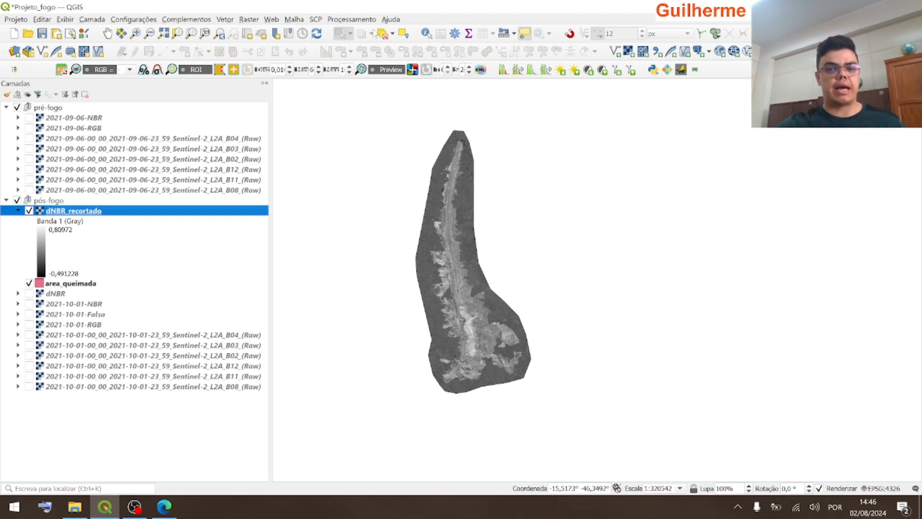
Identify a pixel value inside the dNBR_recortado burn scar and compare it with the severity table in the PDF open in Edge
click(427, 36)
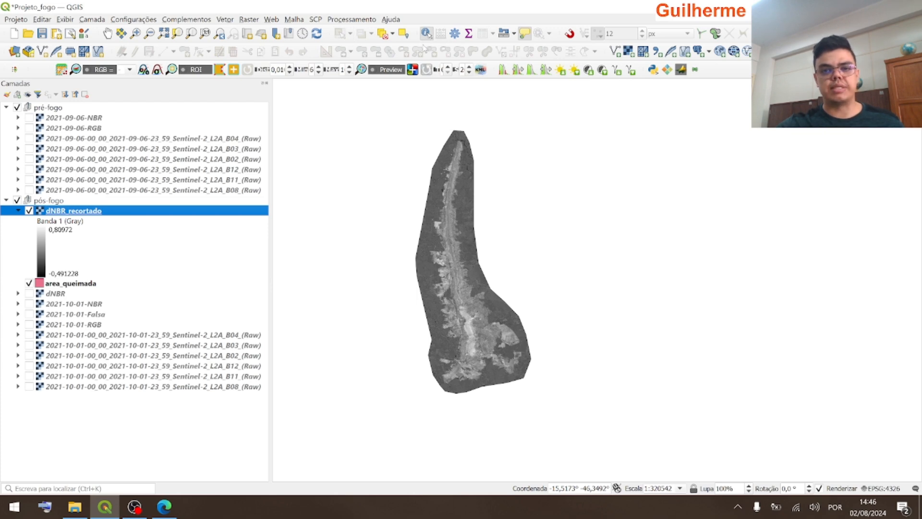
scroll(463, 265, up, 1)
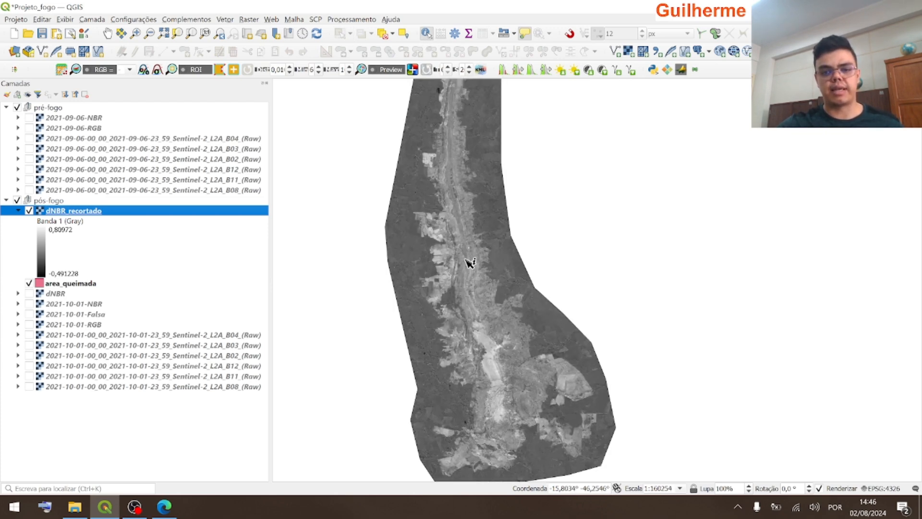
click(470, 263)
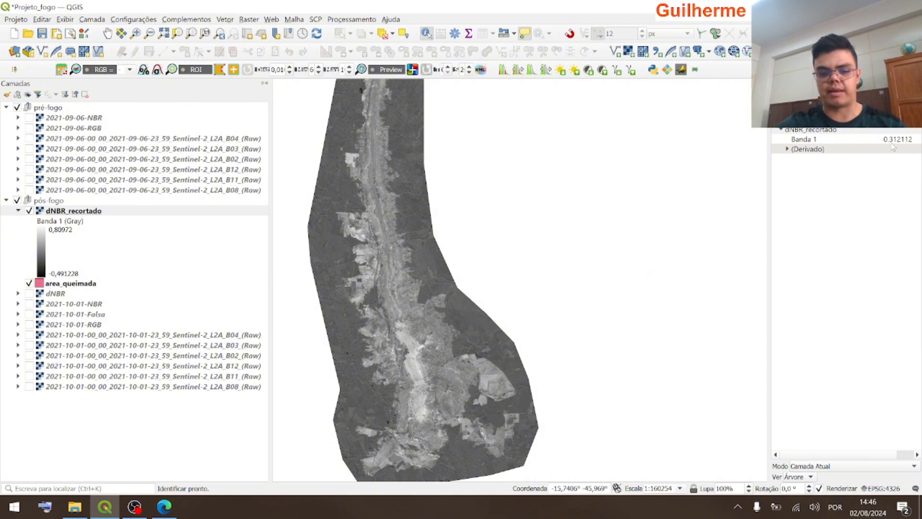
key(alt+Tab)
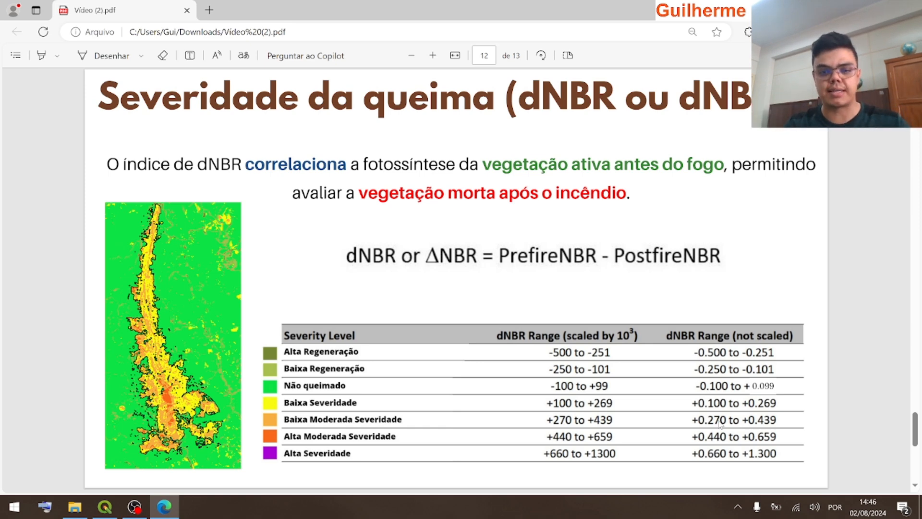
key(alt+Tab)
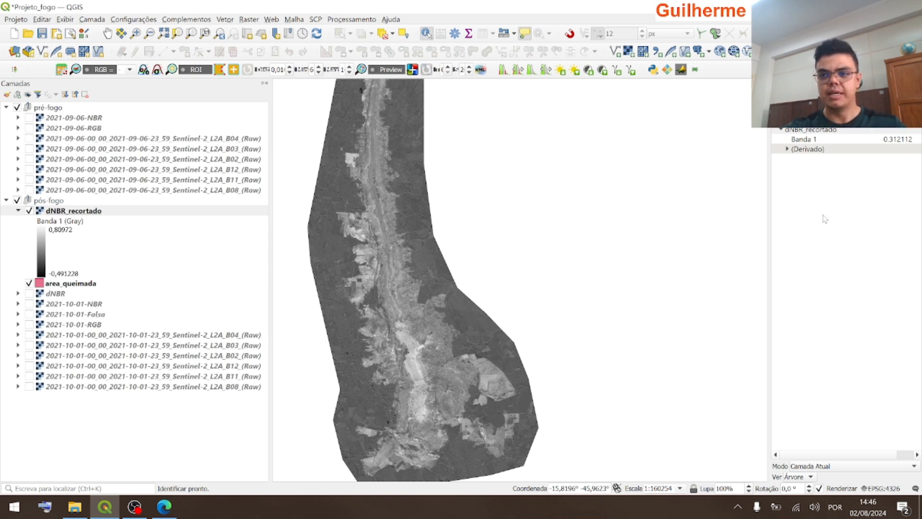
Identify pixel values at several points inside the dNBR_recortado burn scar
click(407, 292)
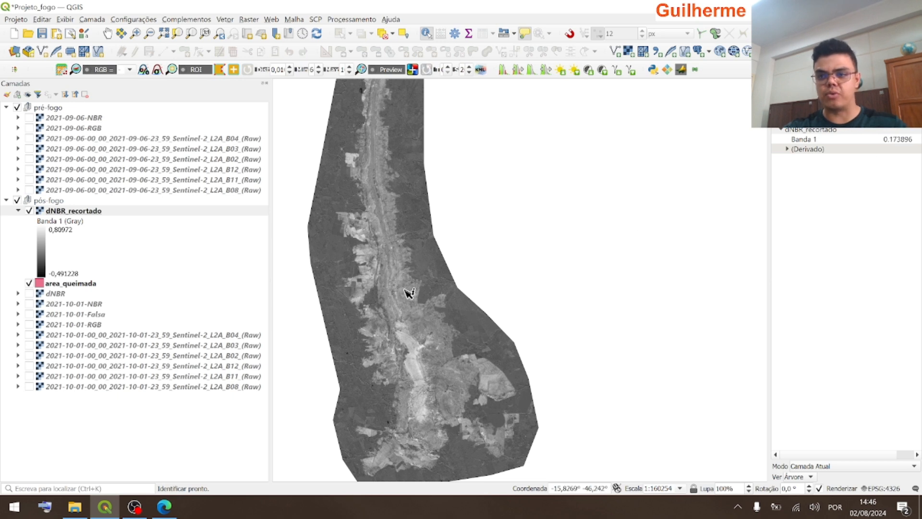
click(899, 140)
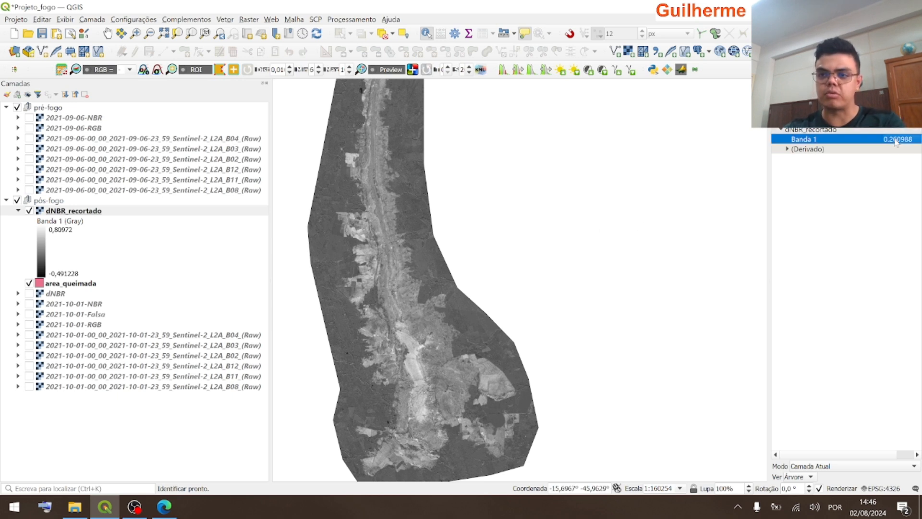
click(390, 274)
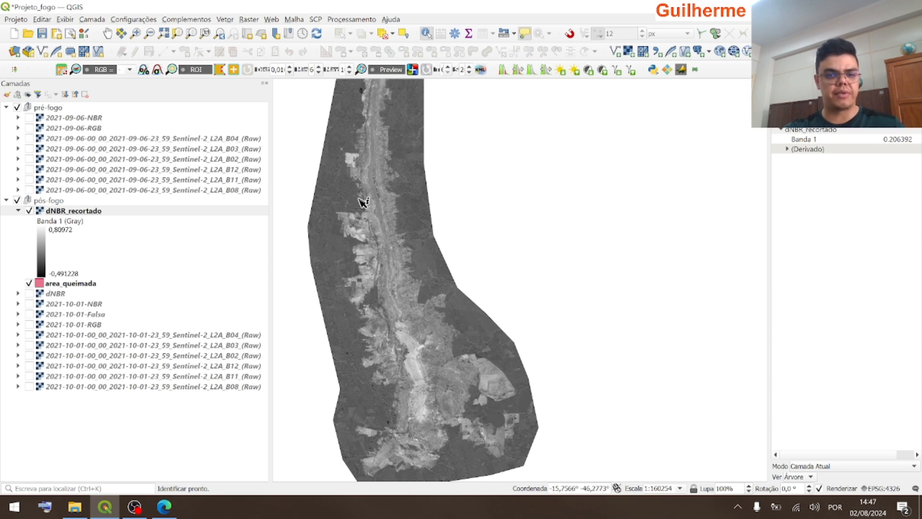
drag(361, 198, 370, 199)
Enter the raster calculator expression "dNBR_recortado@1" >= 0.1 and check the threshold against the severity table in the PDF open in Edge
click(249, 19)
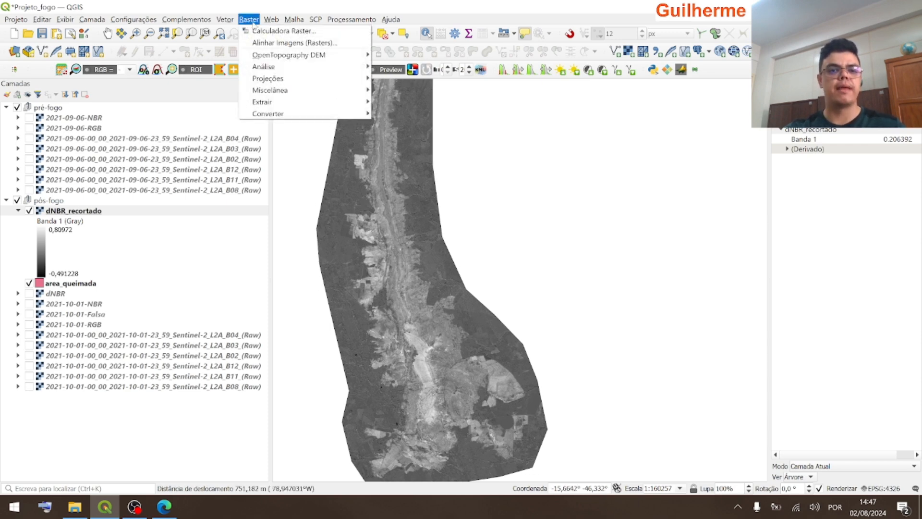
click(276, 31)
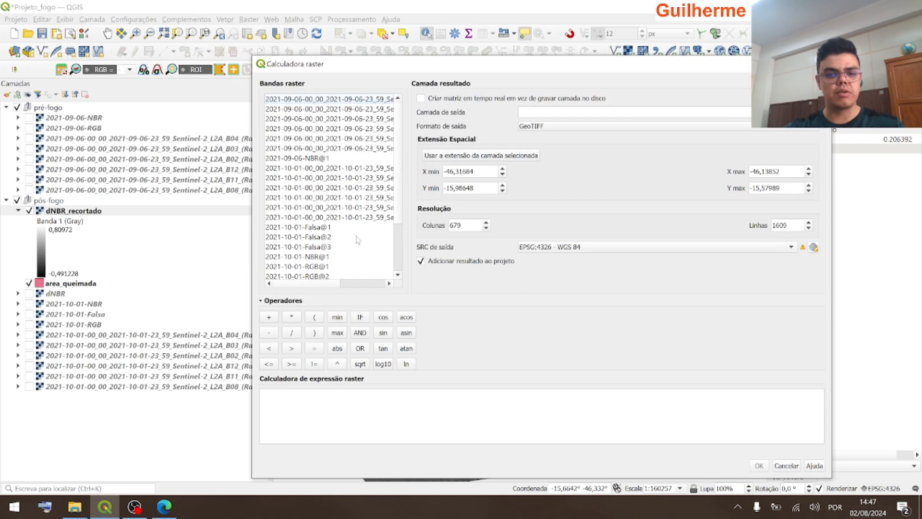
scroll(358, 240, down, 3)
double_click(294, 267)
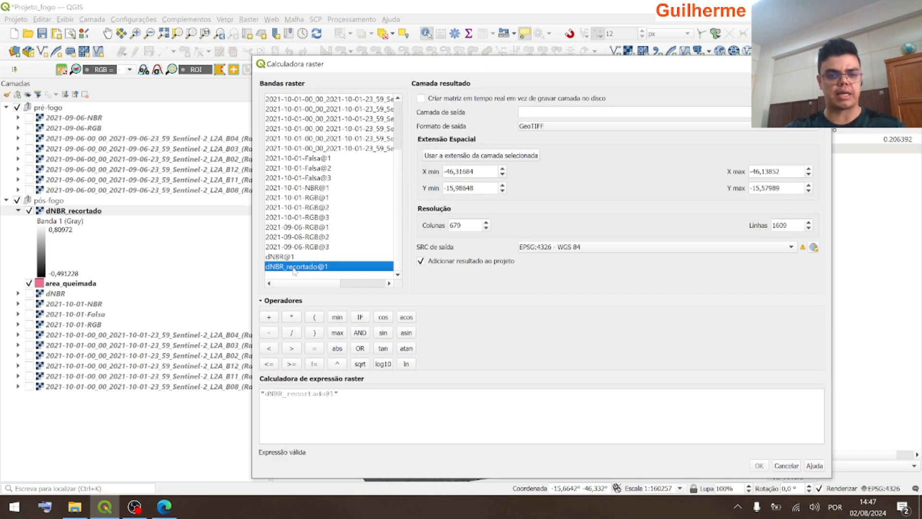
click(291, 364)
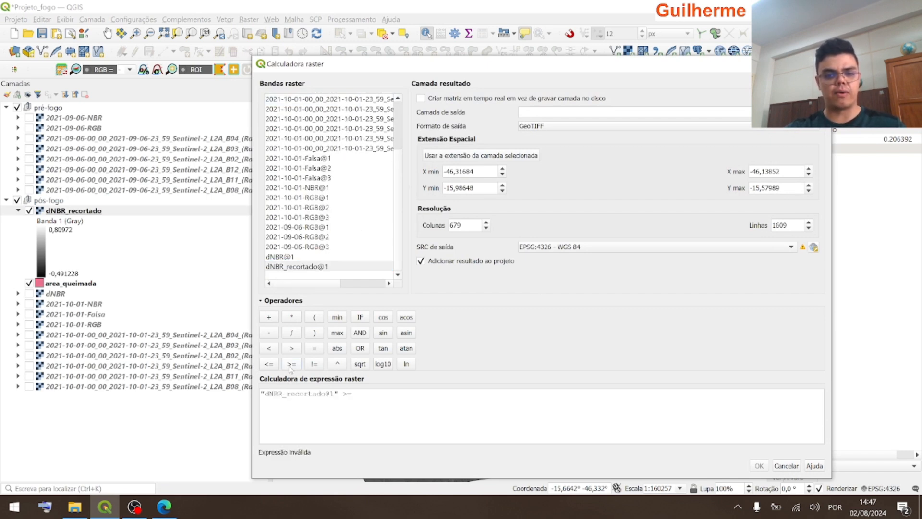
text(0.1)
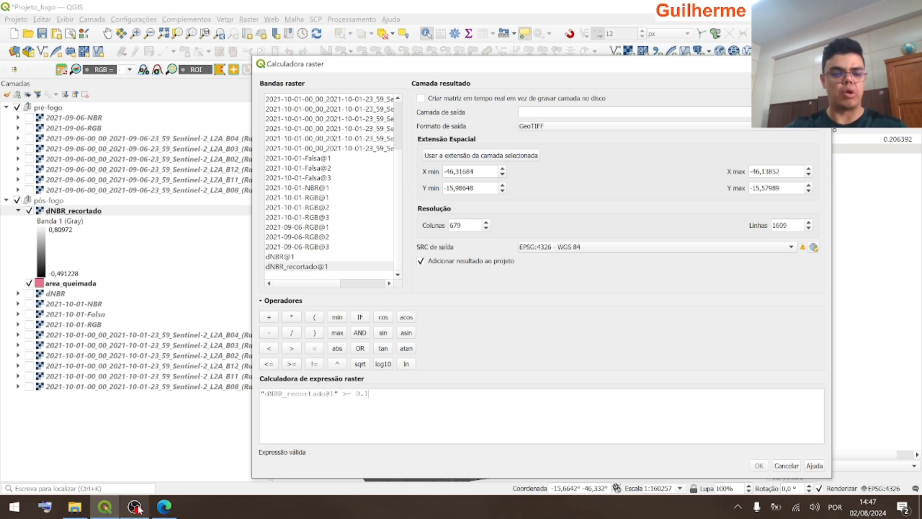
click(164, 506)
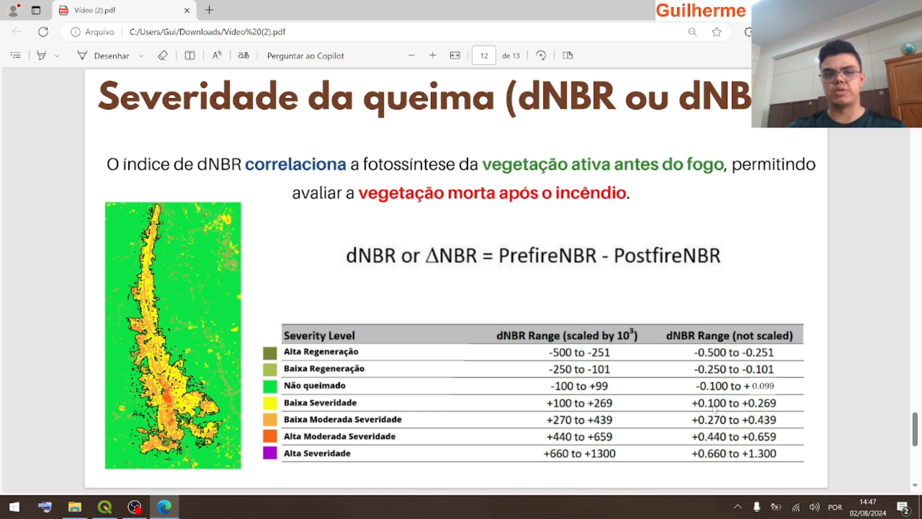
key(alt+Tab)
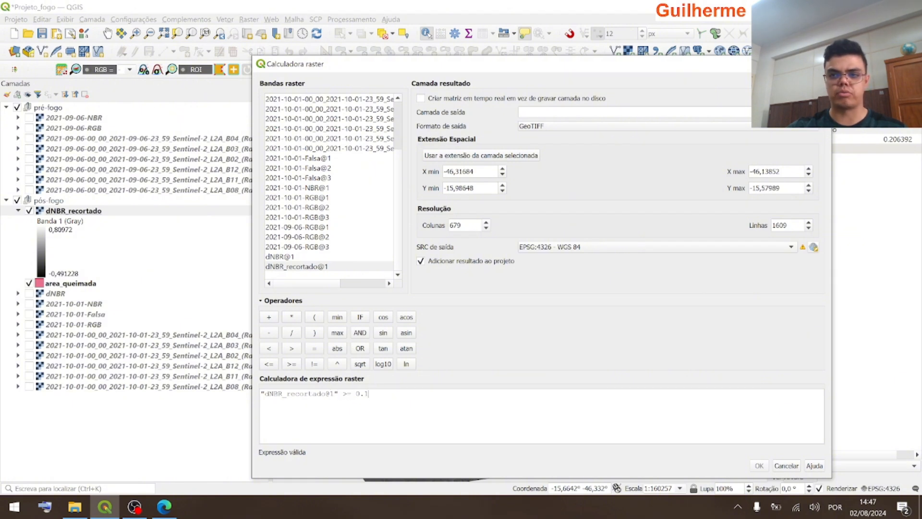
Set the calculator's output to dNBR_reclassificado in the Cicatriz folder and run the calculation
click(813, 112)
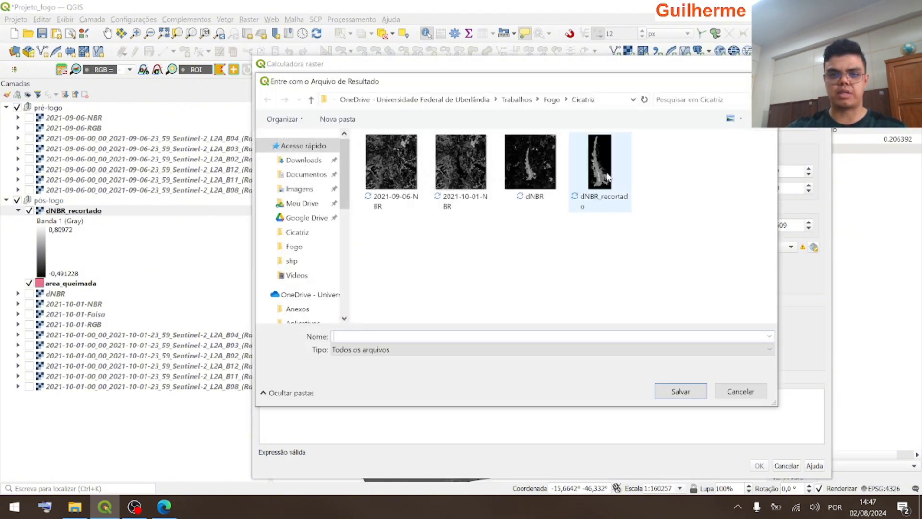
click(593, 191)
click(404, 340)
click(407, 340)
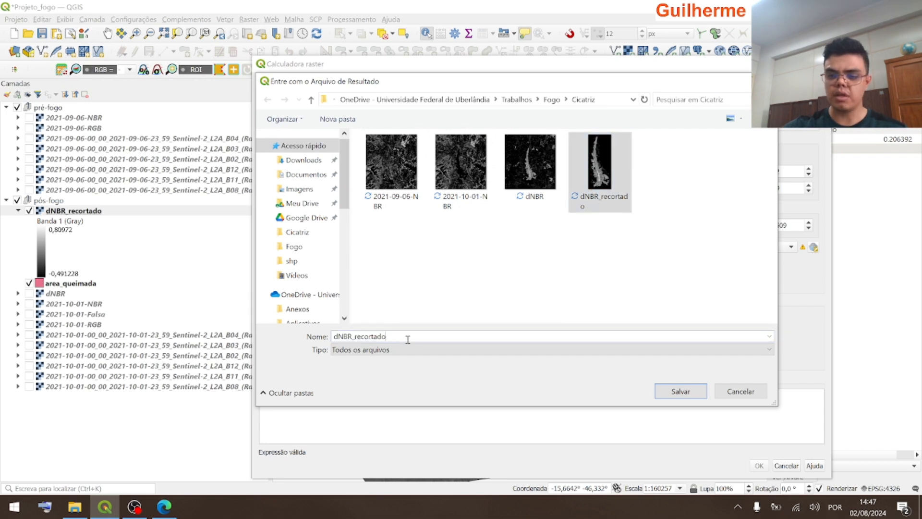
key(BackSpace)
key(BackSpace)
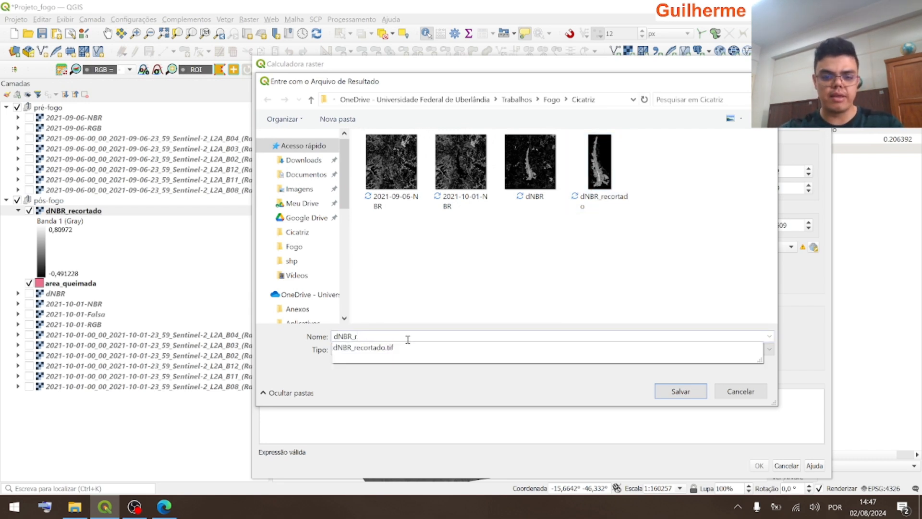
text(clasif)
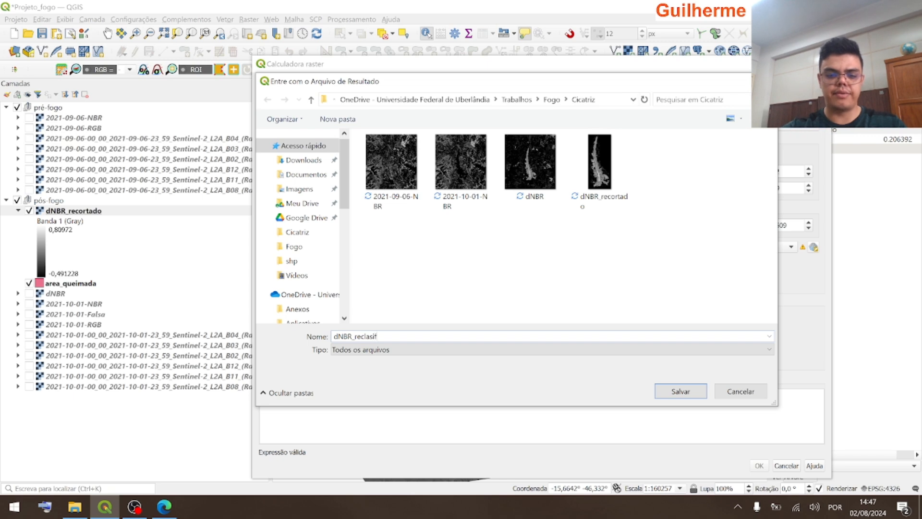
text(icado)
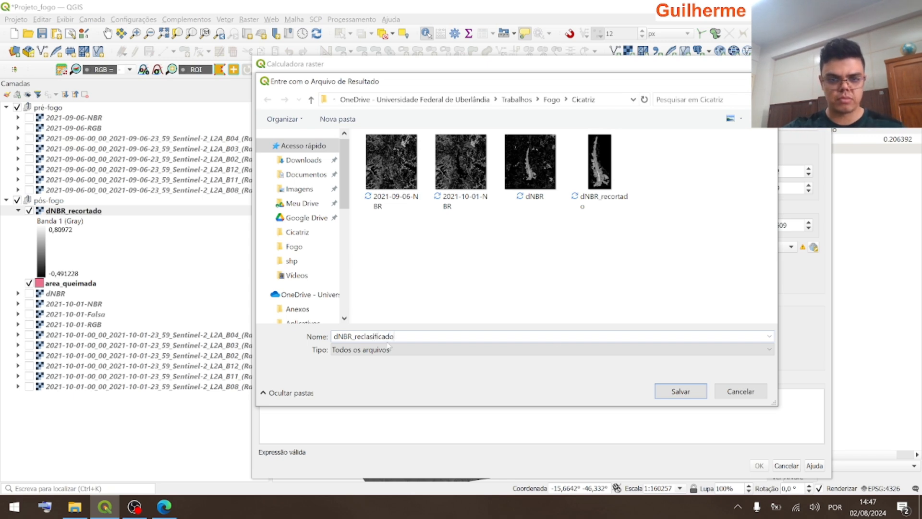
text(s)
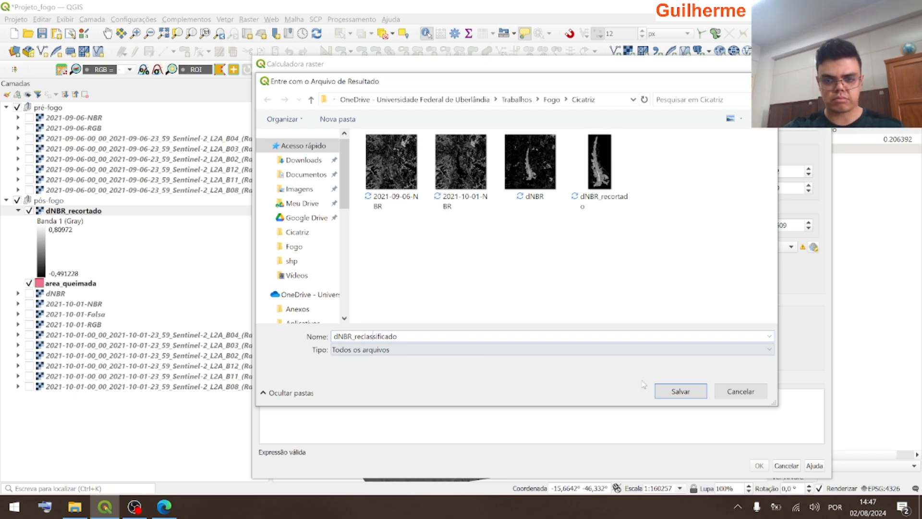
click(670, 392)
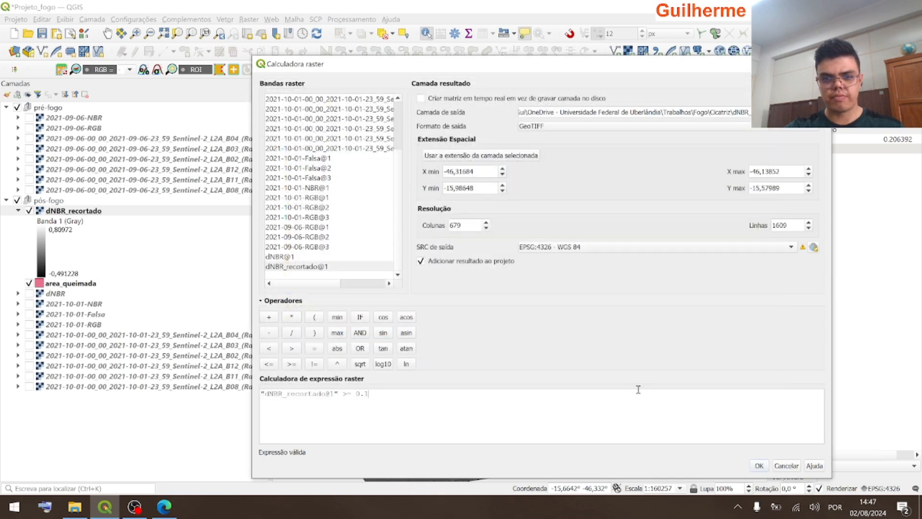
click(759, 465)
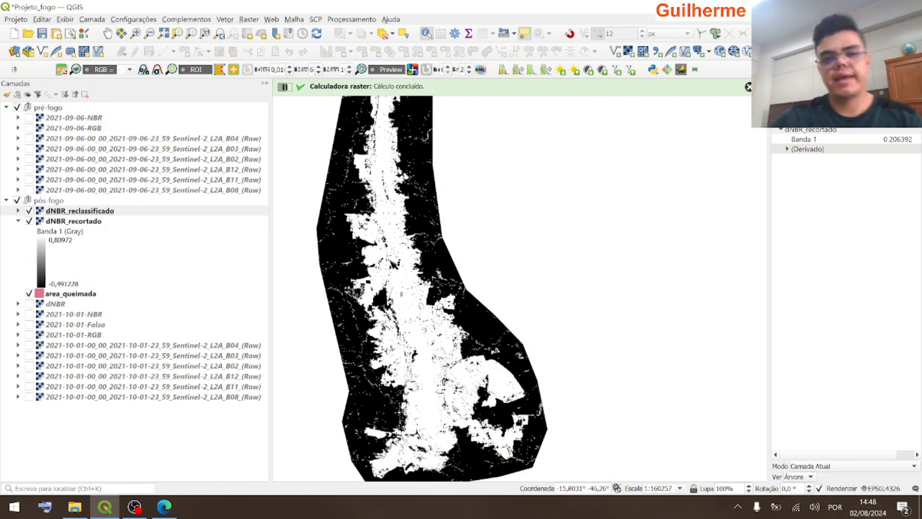
Identify one pixel in the white burned area and one in the black unburned area of dNBR_reclassificado
click(401, 282)
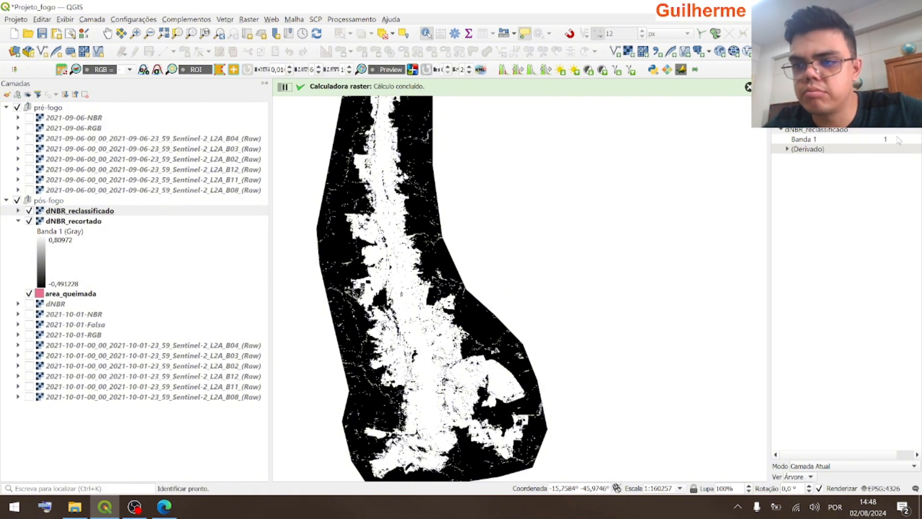
click(424, 207)
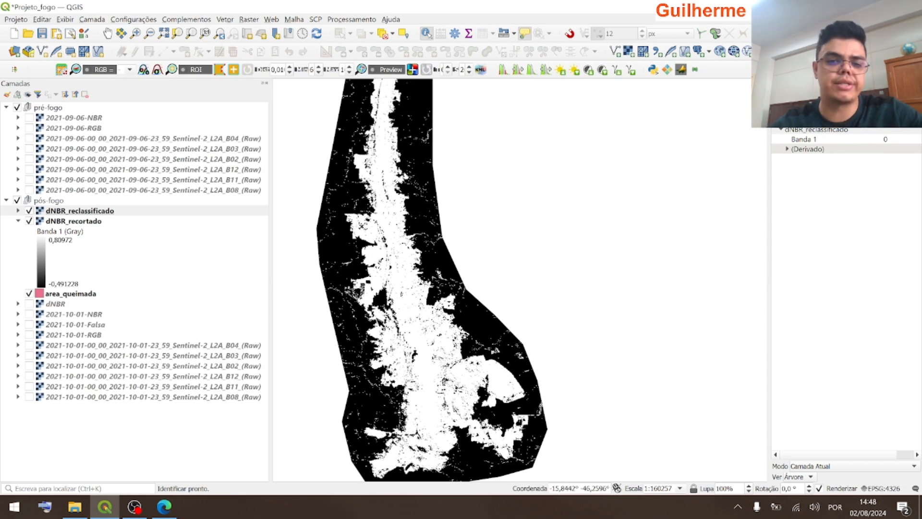
drag(359, 328, 357, 317)
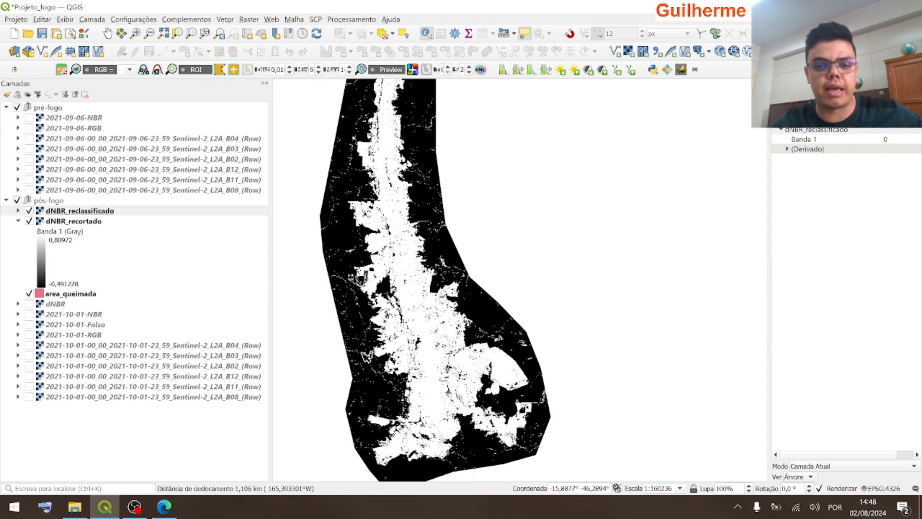
Examine the reclassified scar's outline and the stray pixels around its lobes, and identify another white pixel inside the scar
drag(425, 158, 458, 252)
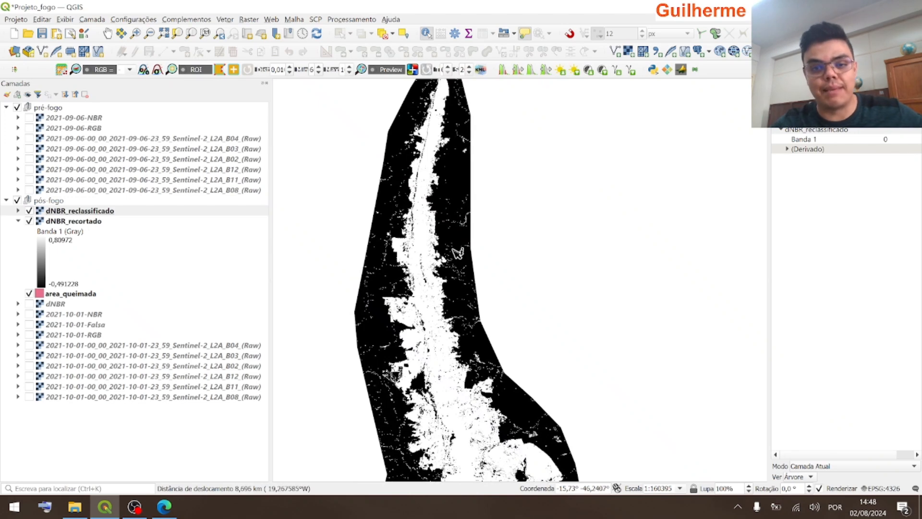
drag(455, 292, 433, 222)
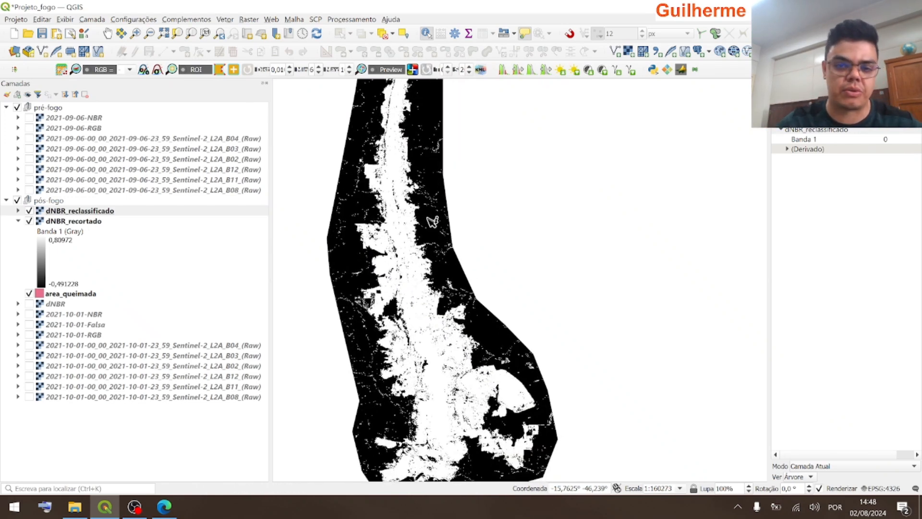
scroll(444, 277, up, 1)
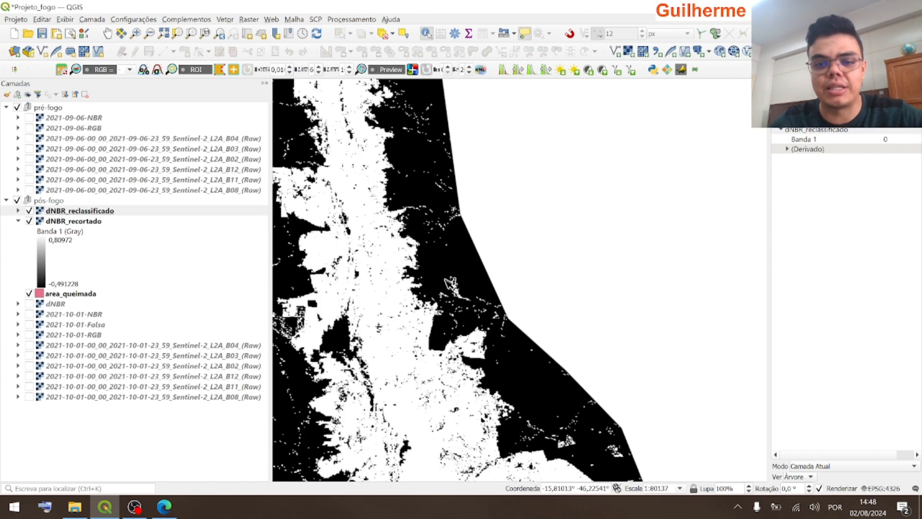
scroll(475, 267, down, 1)
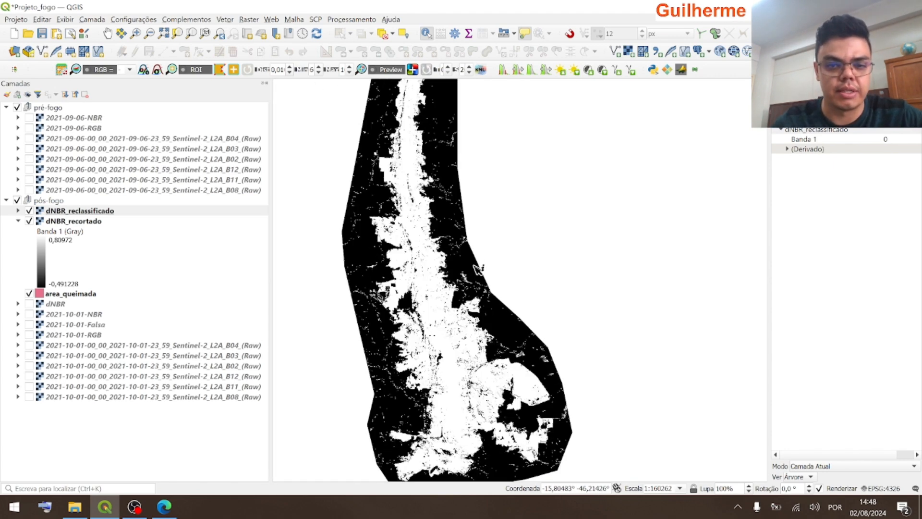
scroll(546, 391, up, 1)
scroll(546, 393, up, 1)
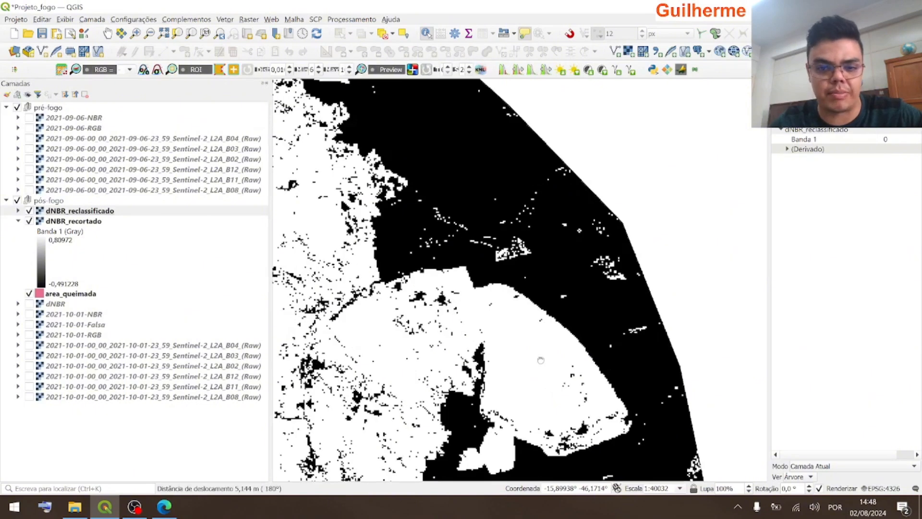
drag(547, 393, 540, 336)
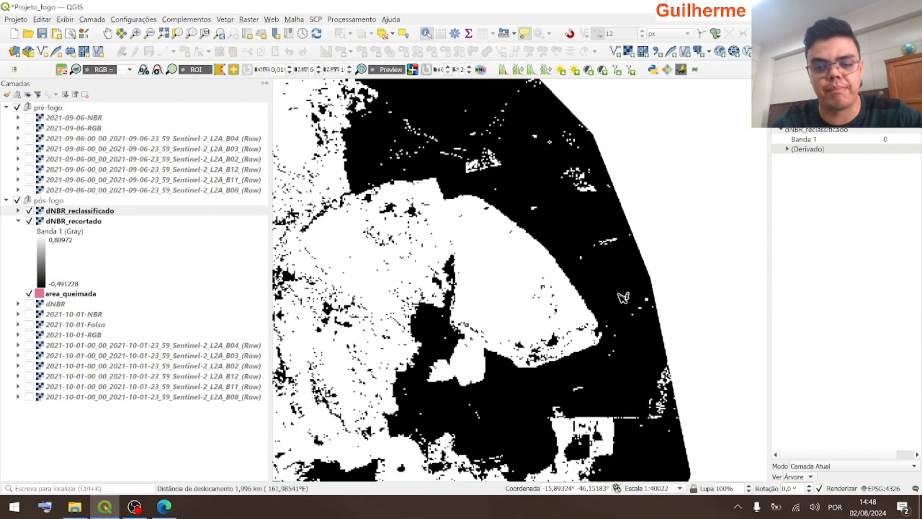
scroll(448, 190, down, 2)
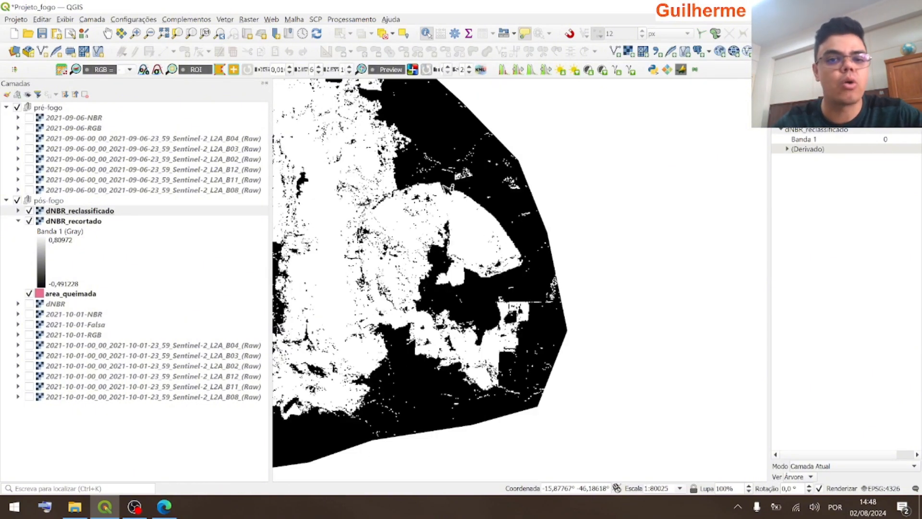
drag(362, 125, 433, 279)
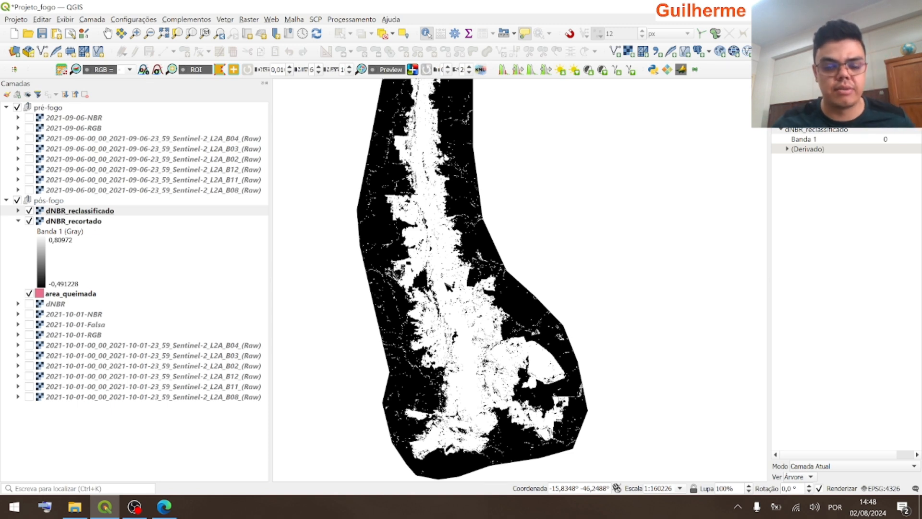
click(438, 238)
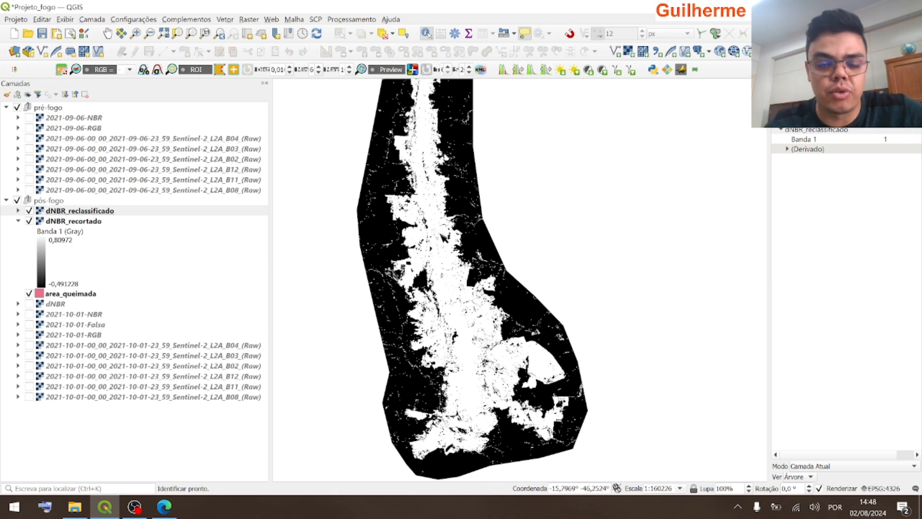
scroll(438, 226, down, 1)
scroll(473, 202, up, 1)
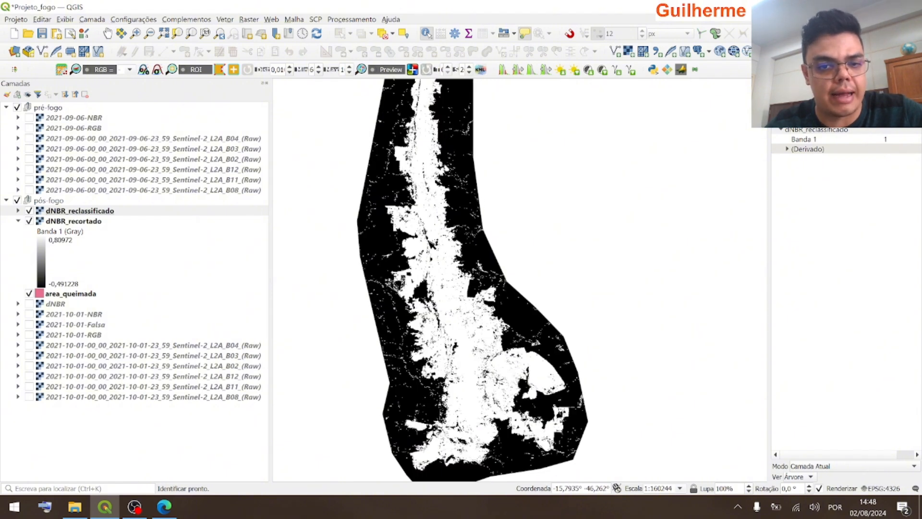
Polygonize dNBR_reclassificado with the DN field into a shapefile named area in the Fogo/shp folder
click(249, 20)
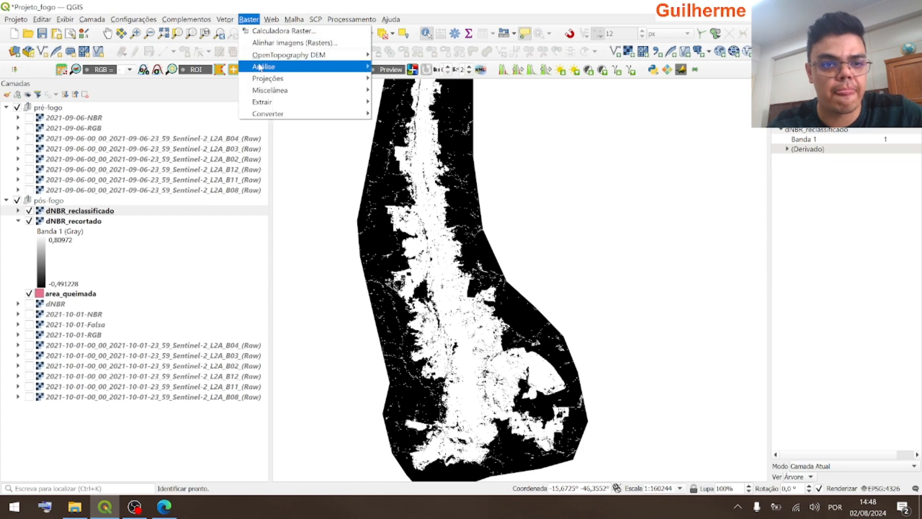
mouse_move(272, 114)
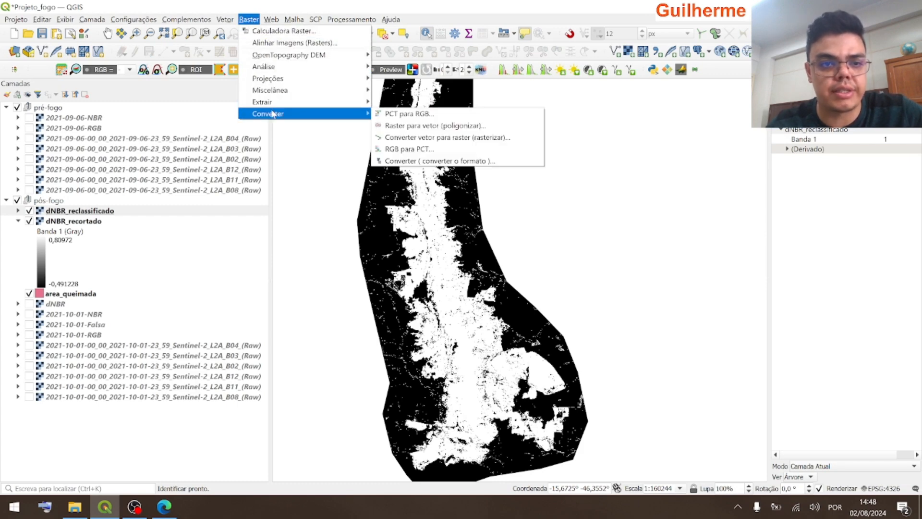
click(426, 126)
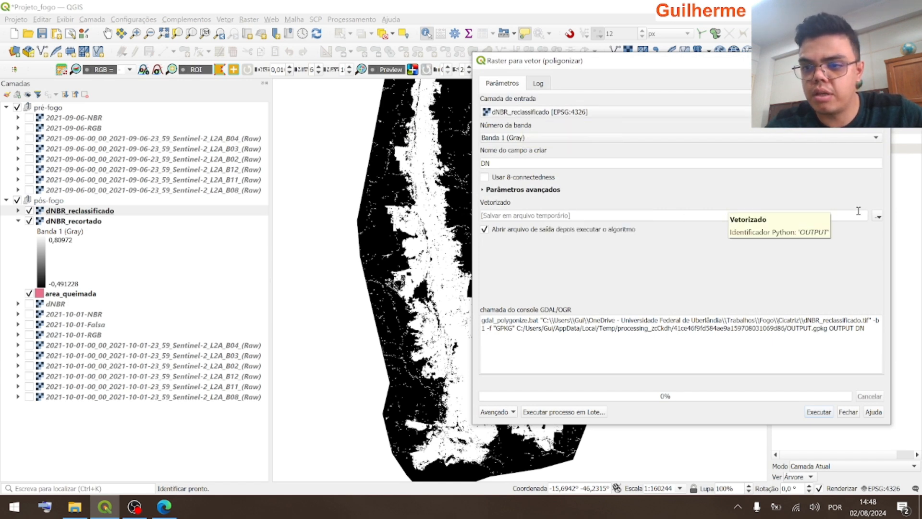
click(878, 217)
click(855, 240)
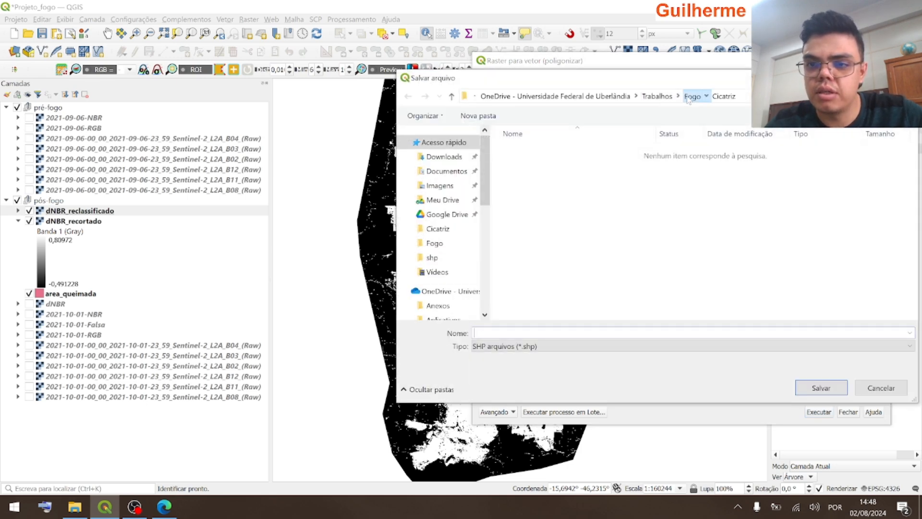
click(691, 96)
double_click(521, 191)
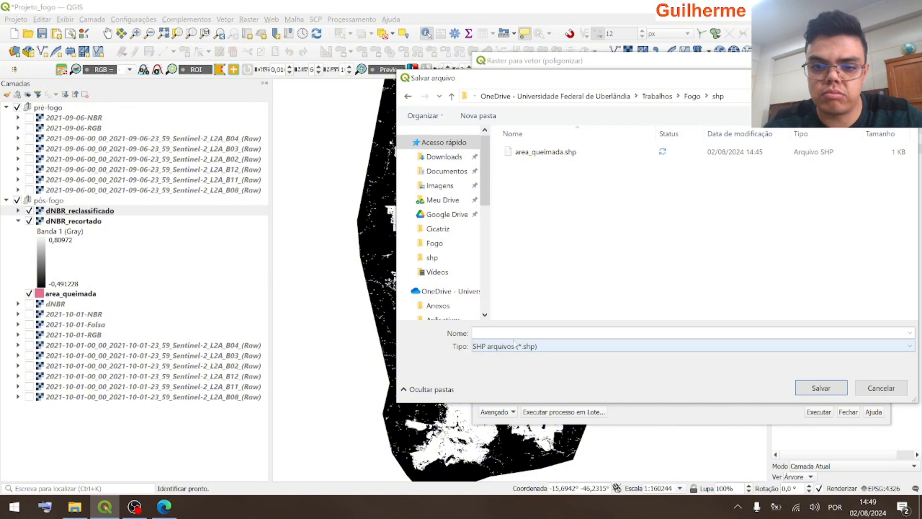
text(area)
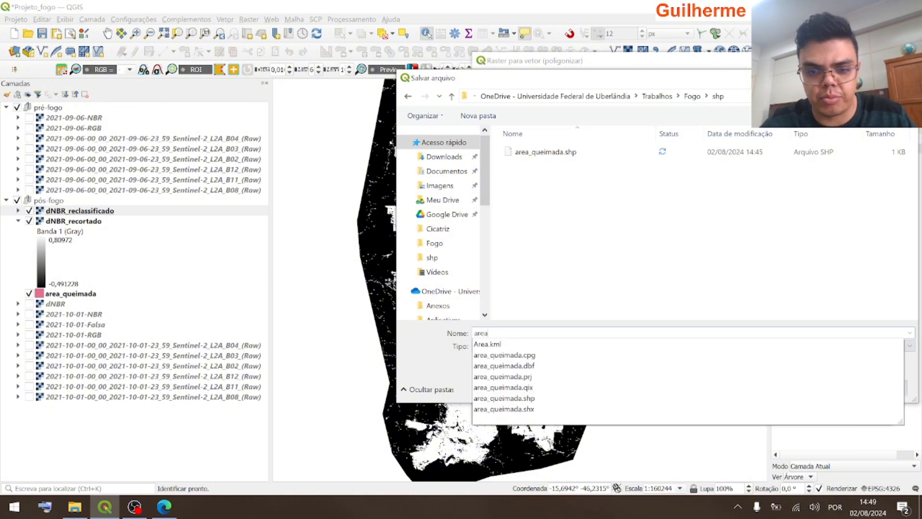
click(575, 305)
click(808, 385)
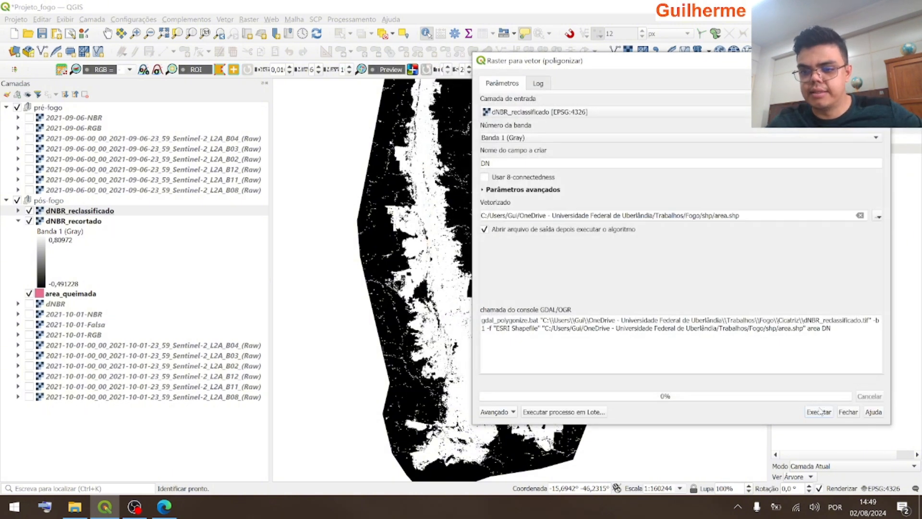
click(819, 413)
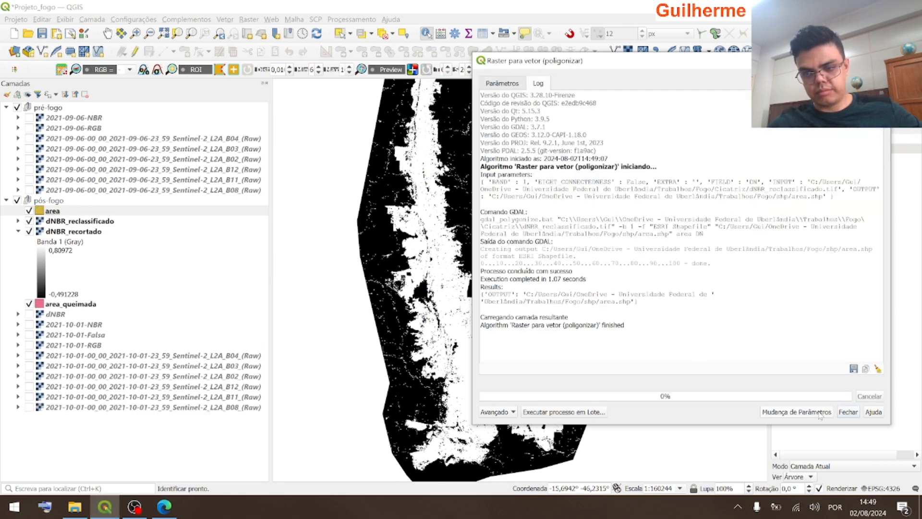
click(848, 412)
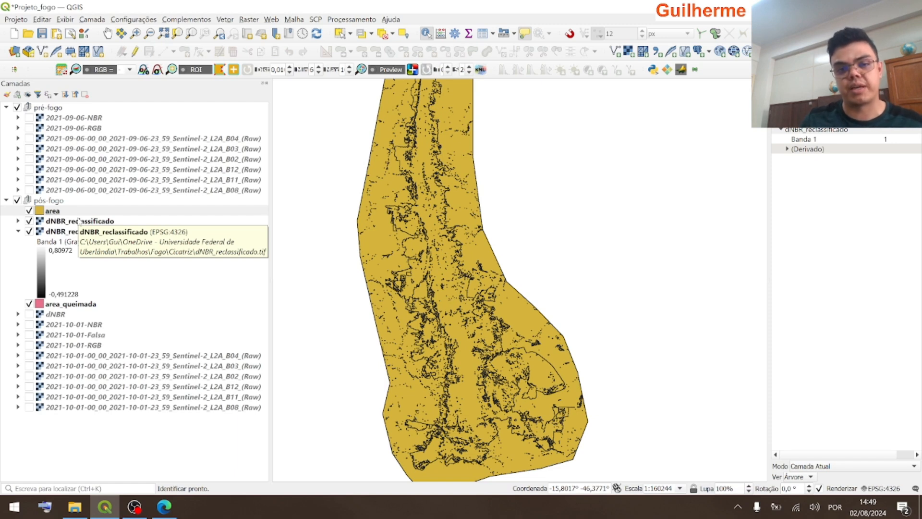
Enable editing on the area layer and look through the DN values in its attribute table
click(66, 212)
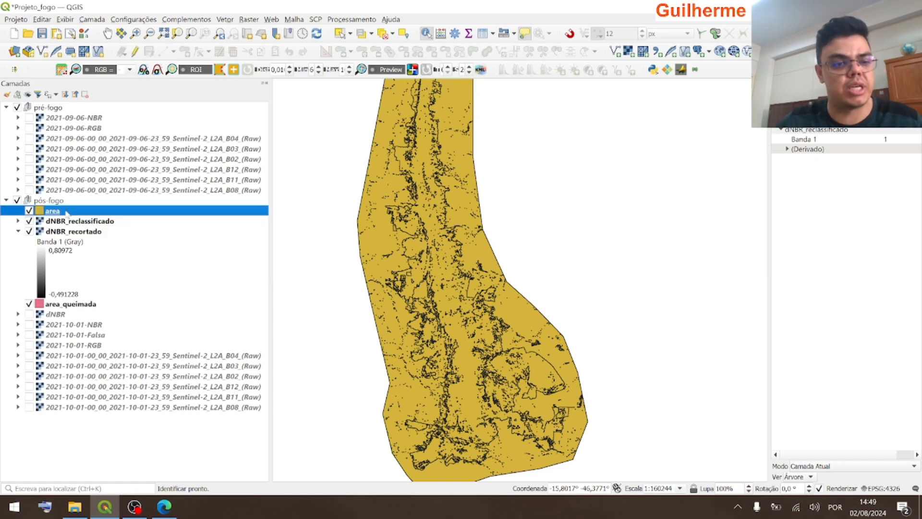
click(135, 52)
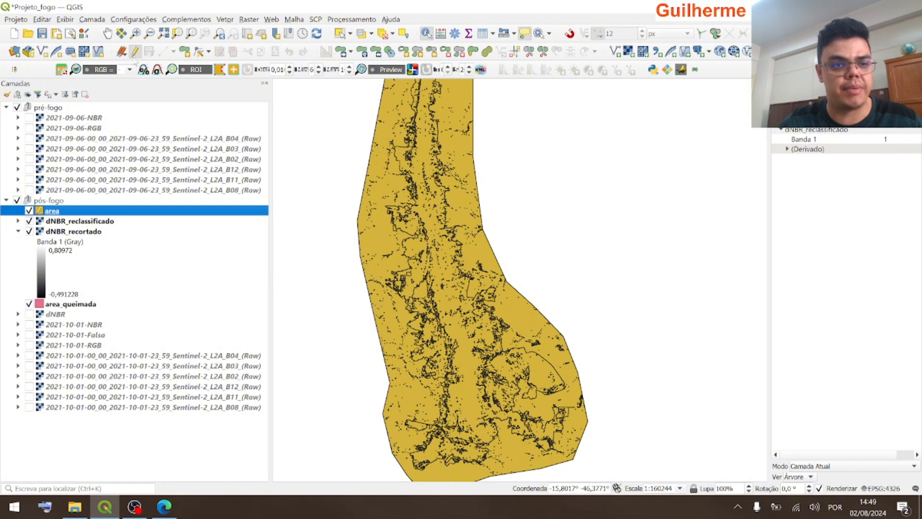
right_click(93, 212)
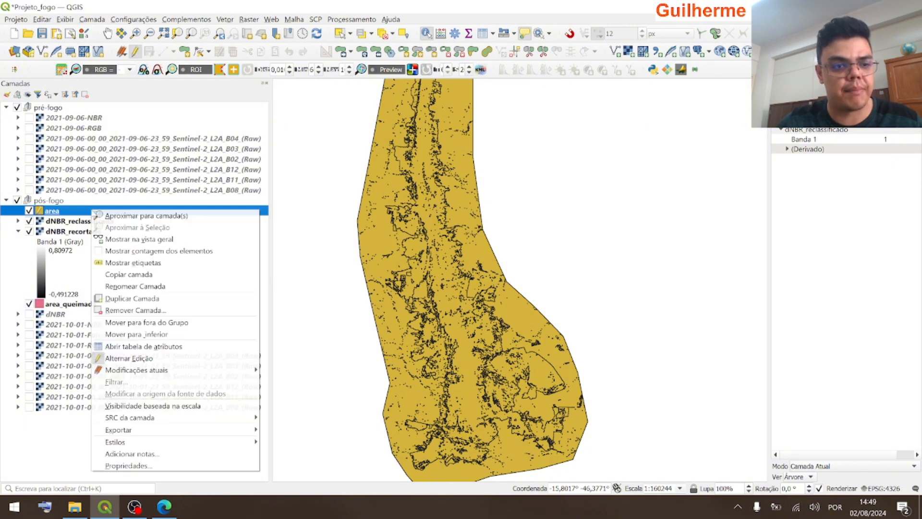
click(129, 346)
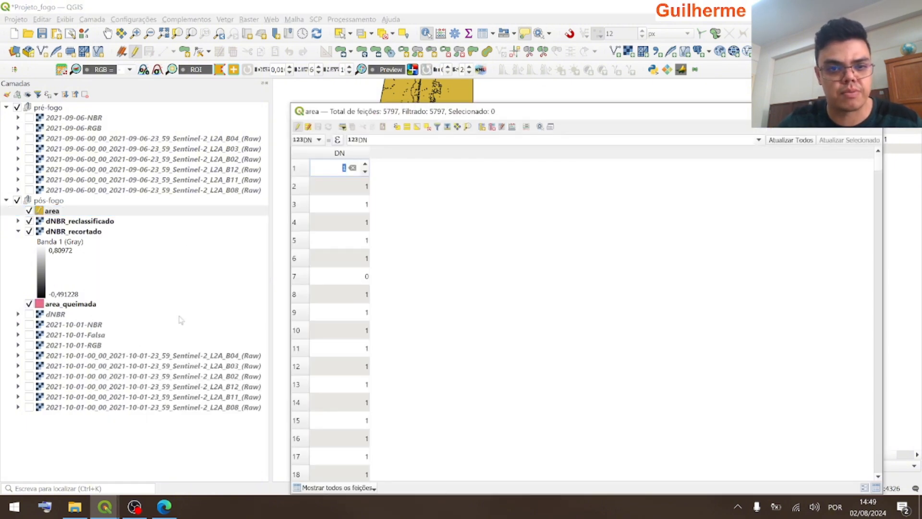
drag(497, 114, 495, 61)
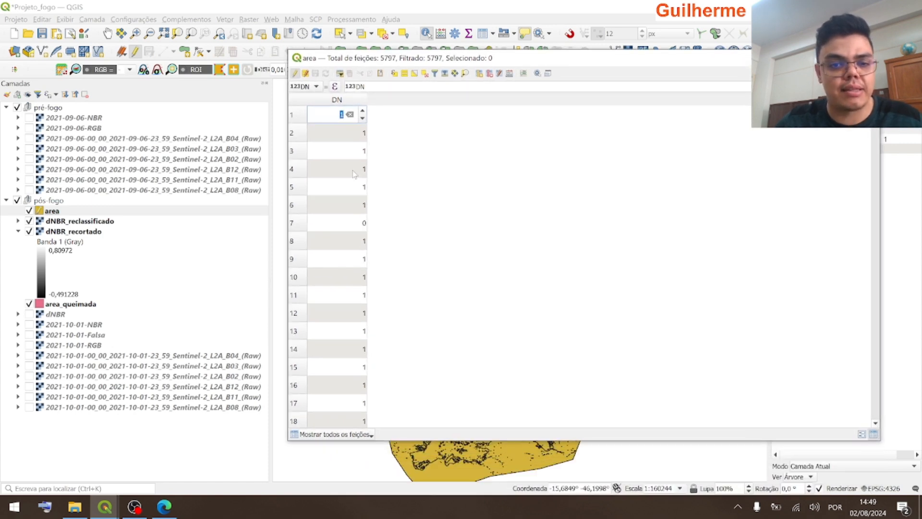
scroll(354, 176, down, 7)
scroll(354, 176, up, 7)
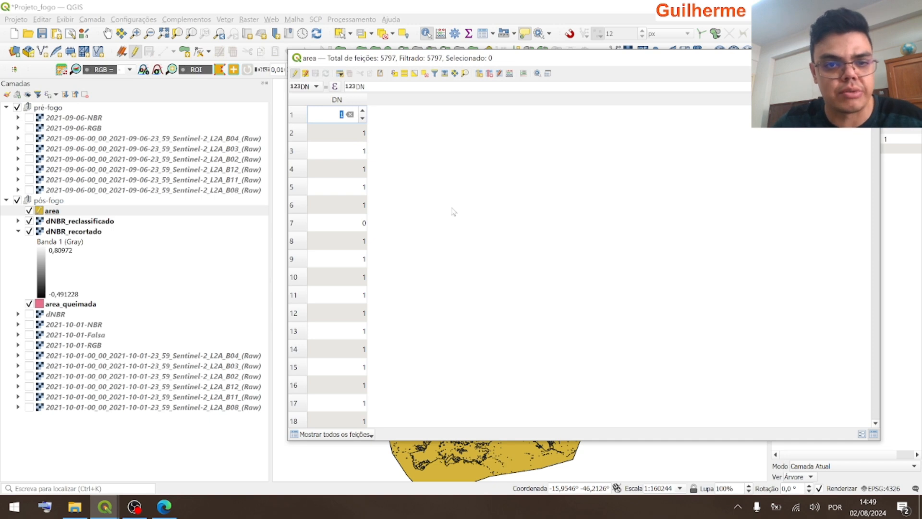
Sort the area attribute table by DN in ascending order and delete every feature whose DN is 0
click(336, 101)
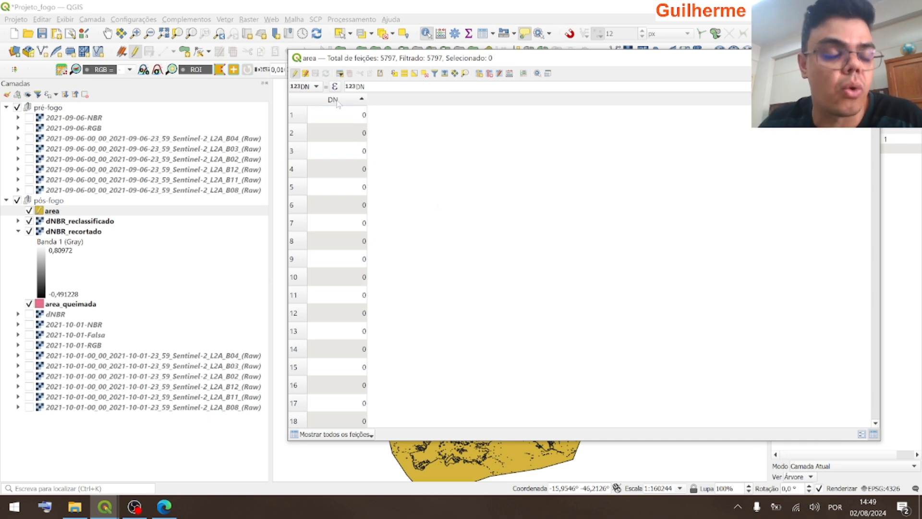
click(338, 101)
click(340, 99)
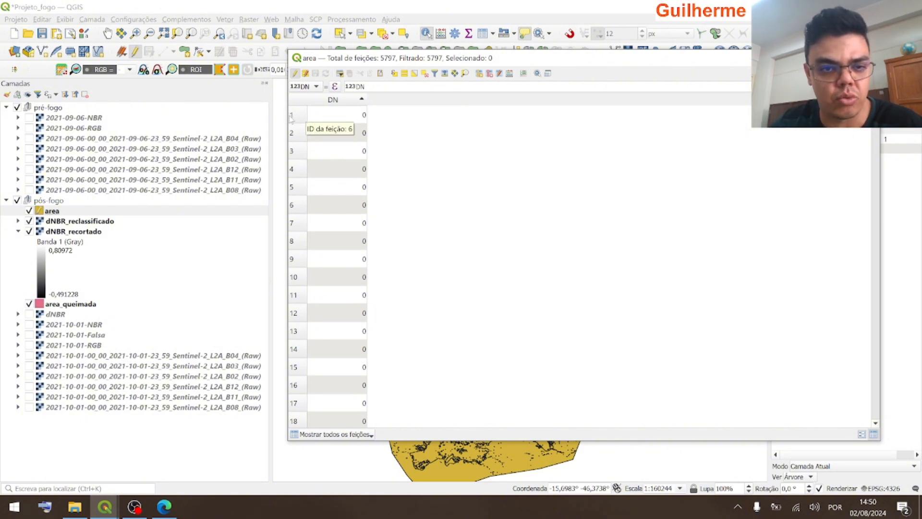
click(342, 118)
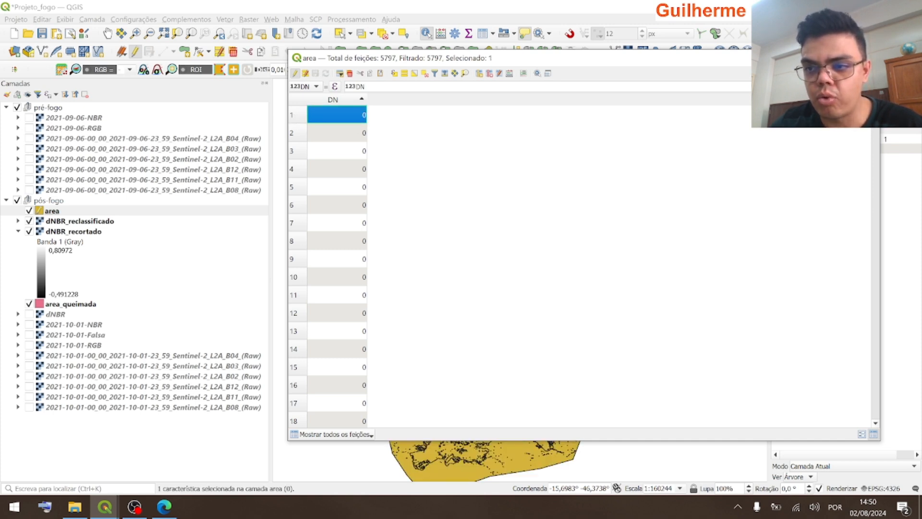
drag(874, 111, 874, 292)
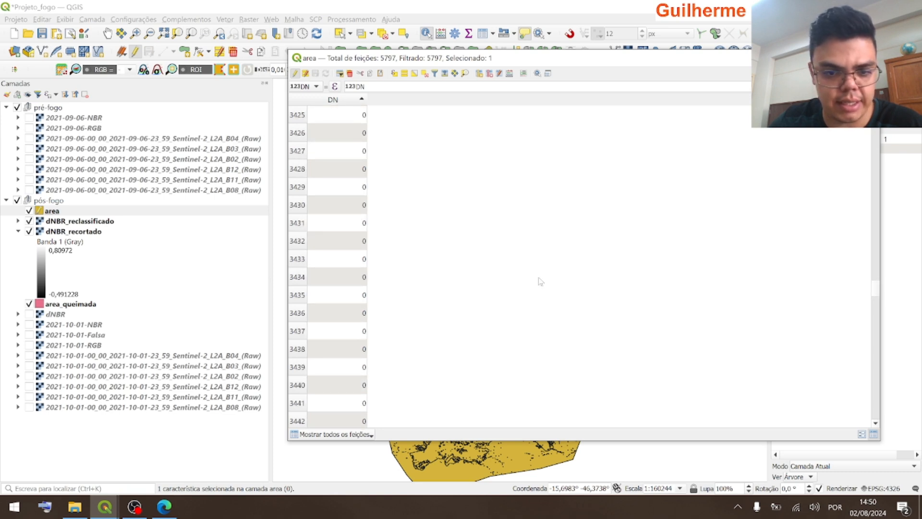
scroll(537, 283, down, 12)
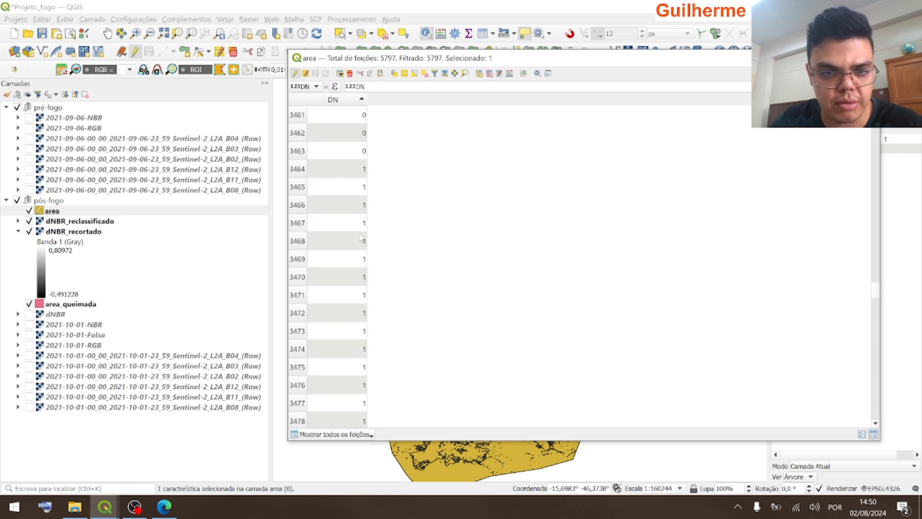
shift+click(301, 153)
scroll(428, 197, up, 4)
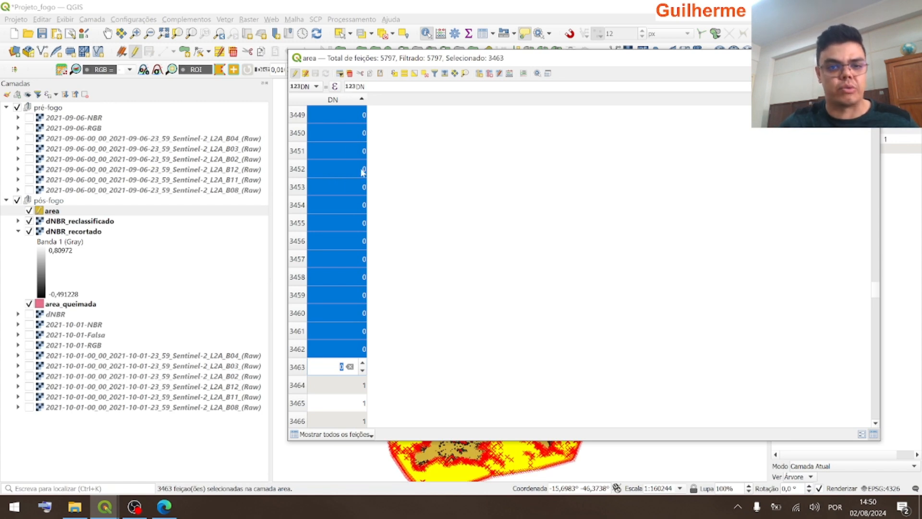
click(349, 74)
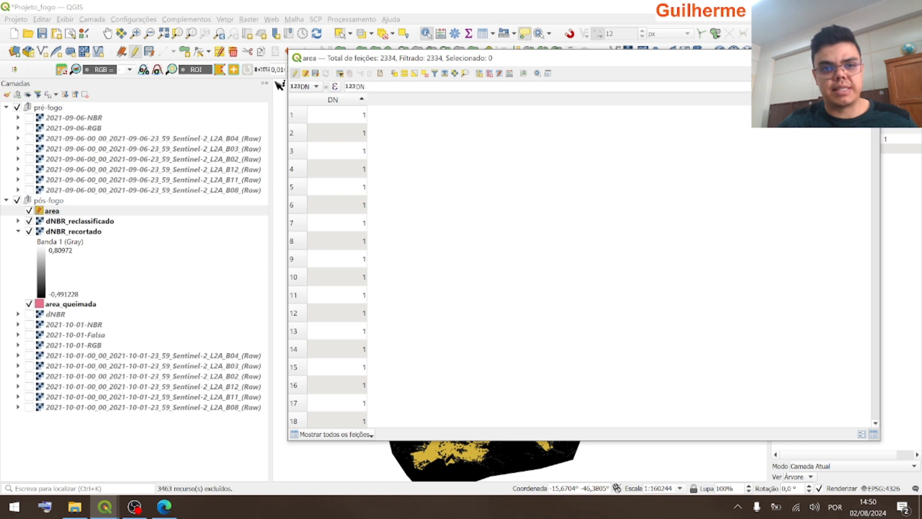
Stop editing the area layer with the changes saved, and close its attribute table
click(295, 73)
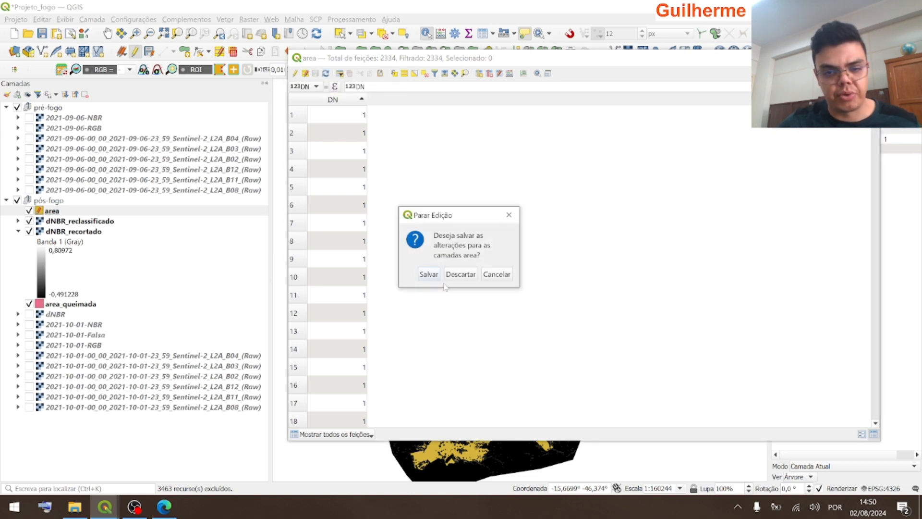
click(429, 274)
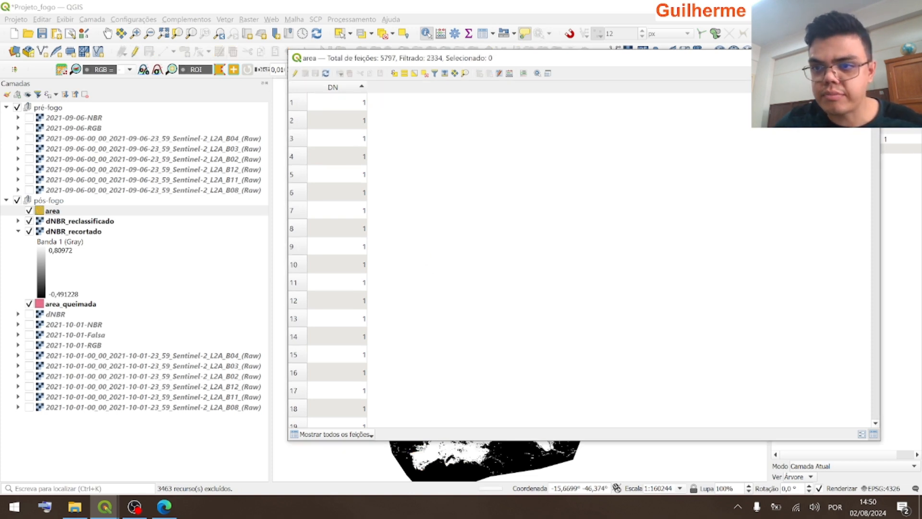
click(869, 57)
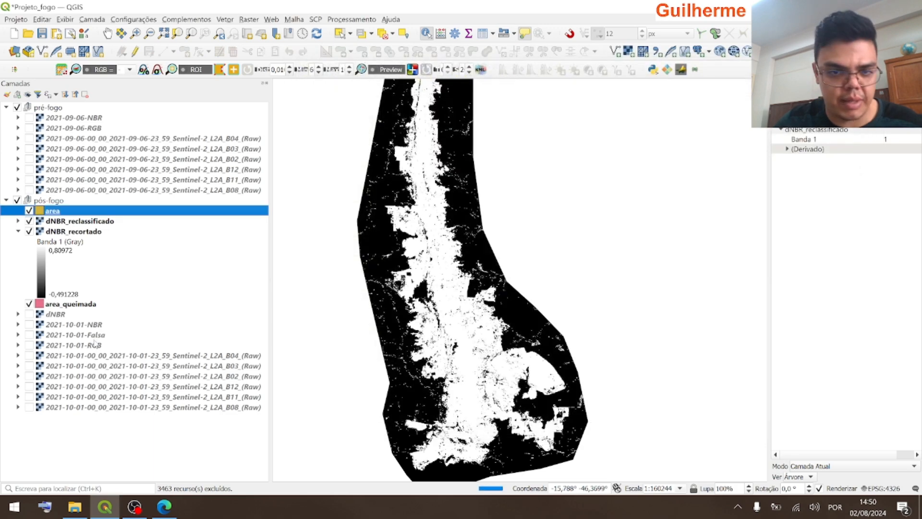
Hide the dNBR_recortado, dNBR_reclassificado and area_queimada layers so only the area polygons are displayed, and collapse the dNBR_recortado legend
click(29, 231)
click(29, 221)
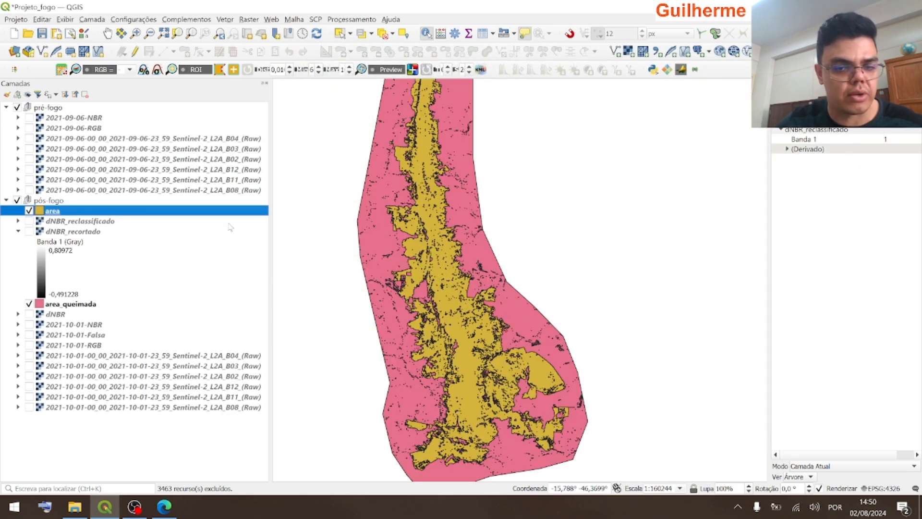
click(29, 304)
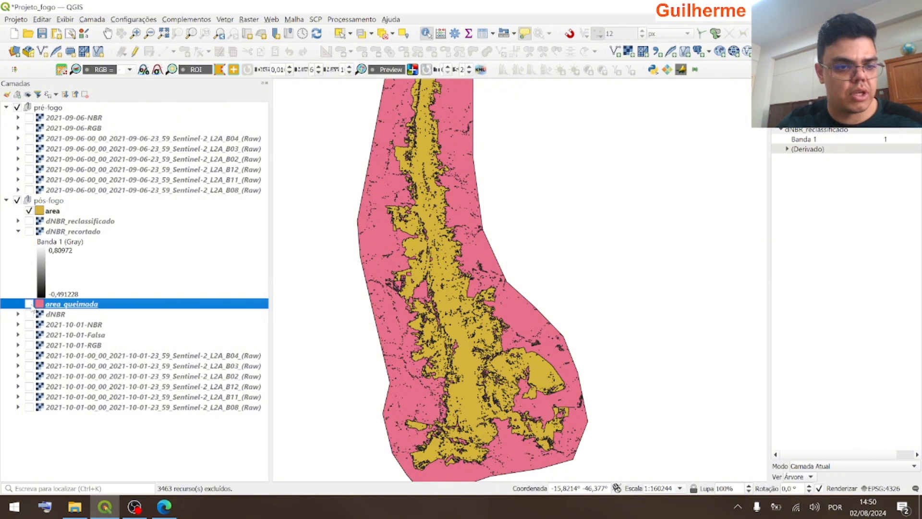
click(18, 231)
scroll(429, 247, down, 1)
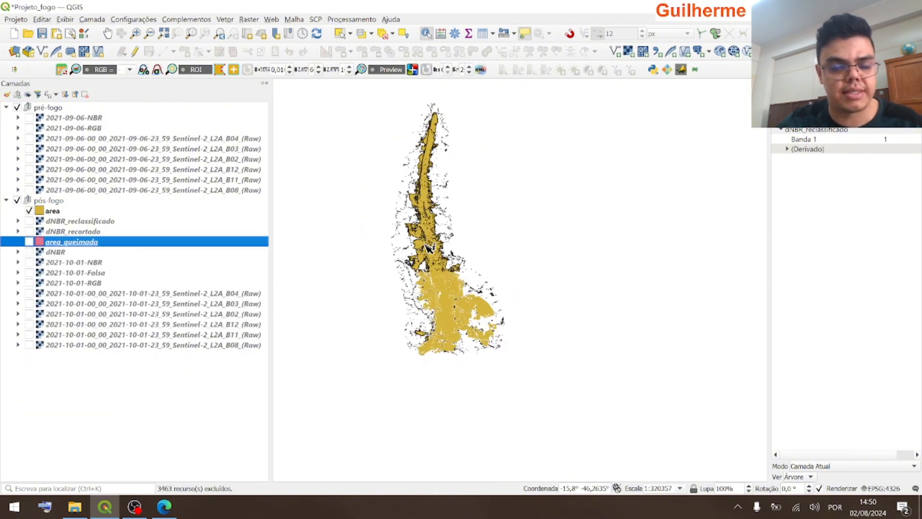
scroll(429, 247, up, 1)
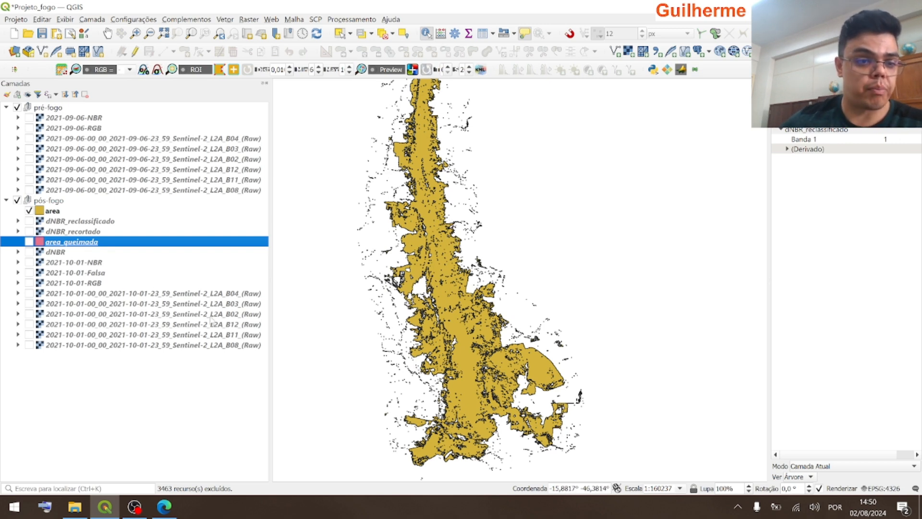
Enable editing on the area layer again and select the large continuous burn scar polygon on the map
click(55, 211)
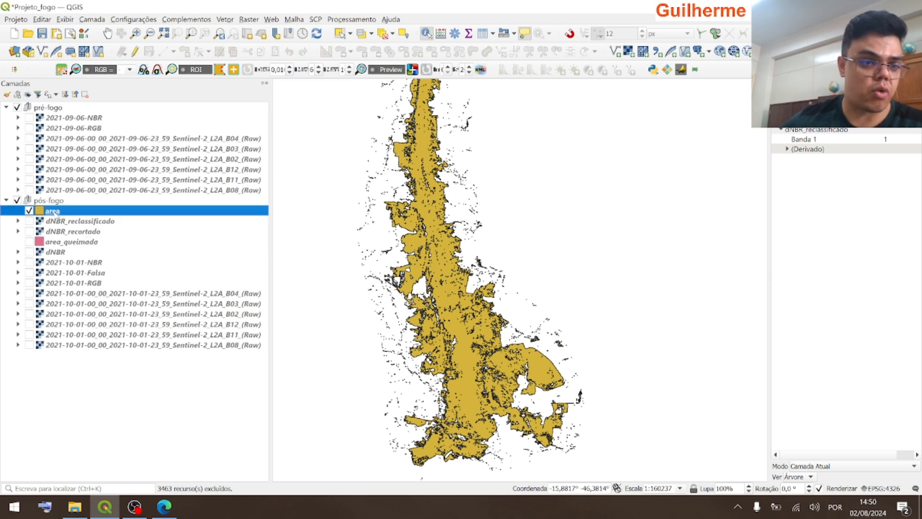
click(135, 51)
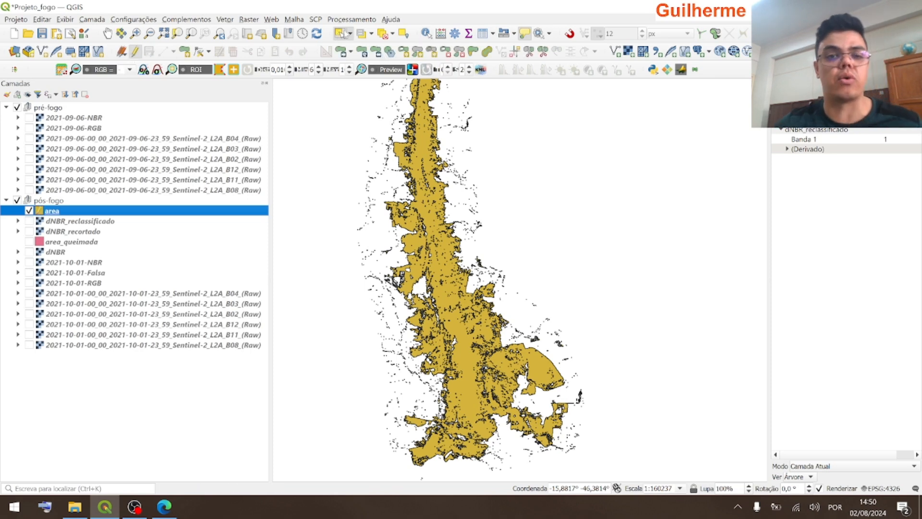
click(440, 275)
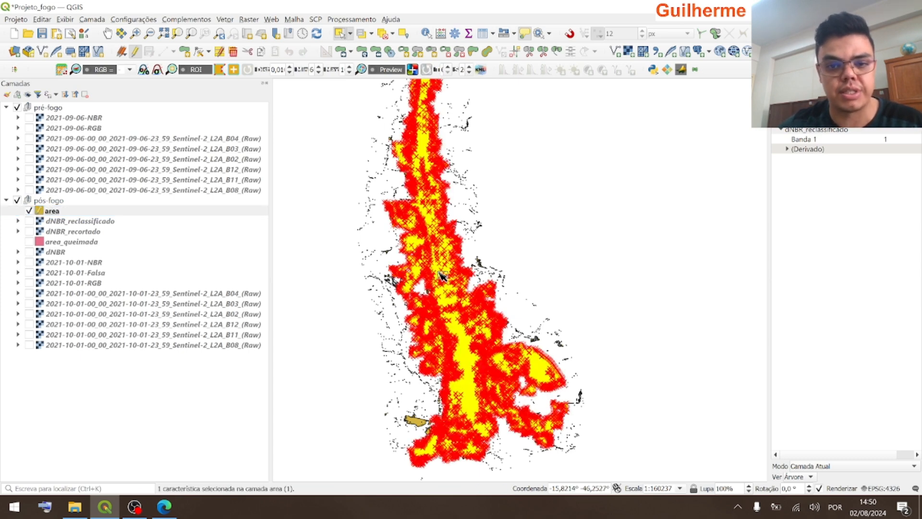
Show the 2021-10-01-Falsa image beneath the area polygons at the southern end of the scar
scroll(495, 346, up, 1)
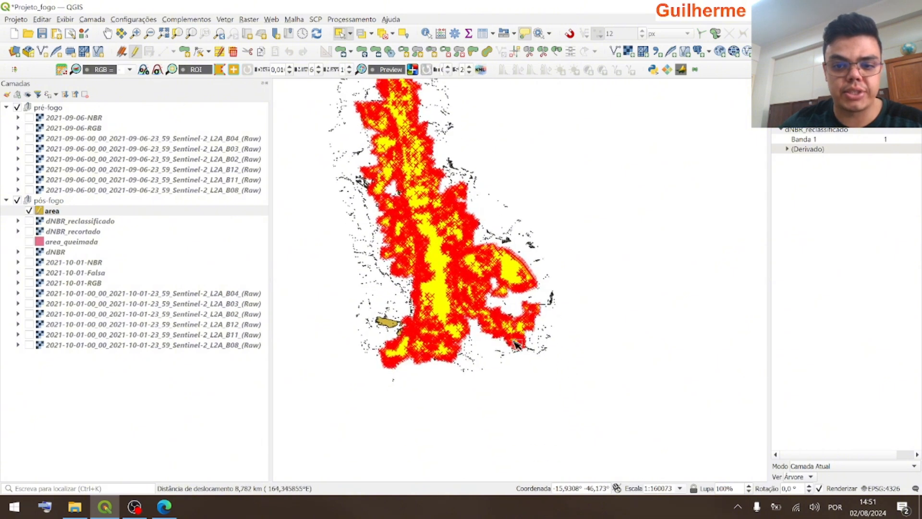
drag(464, 365, 523, 319)
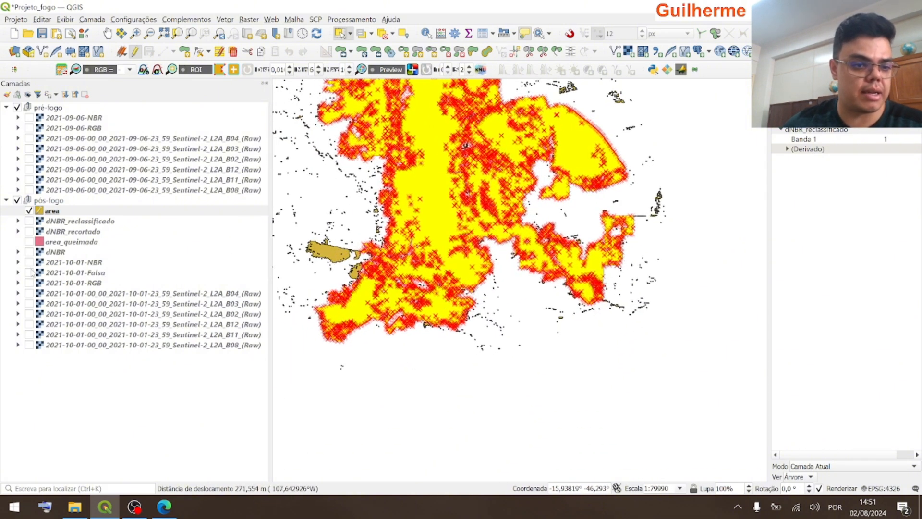
click(29, 272)
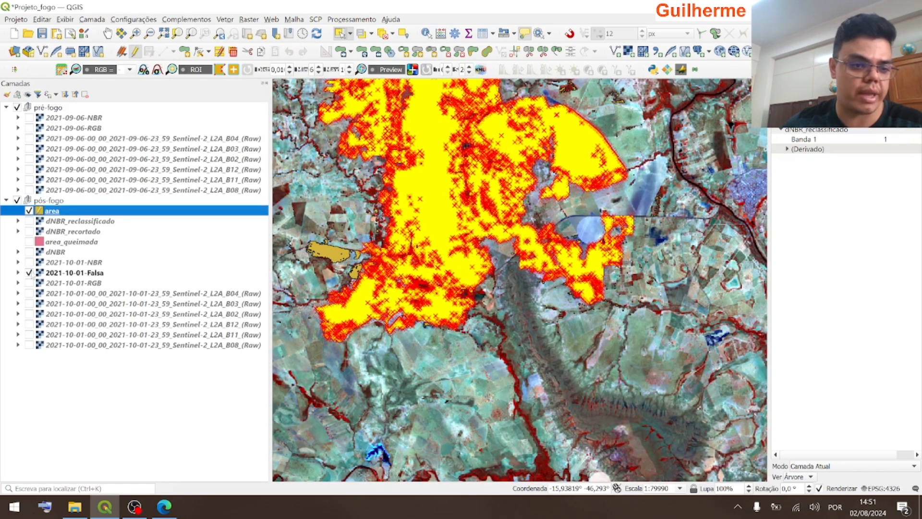
Compare the scar's southern end in the 2021-10-01-Falsa and 2021-10-01-RGB images with the area layer hidden, and display the area polygons again
scroll(298, 303, up, 1)
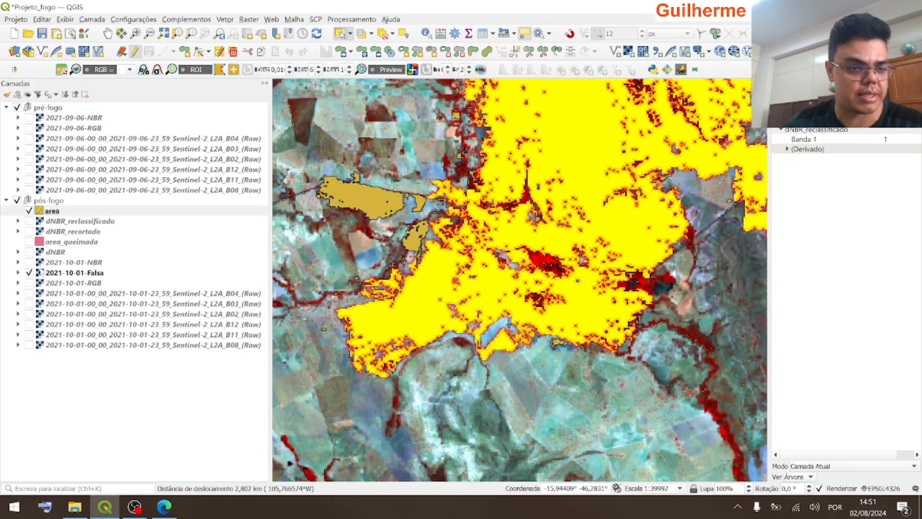
click(28, 211)
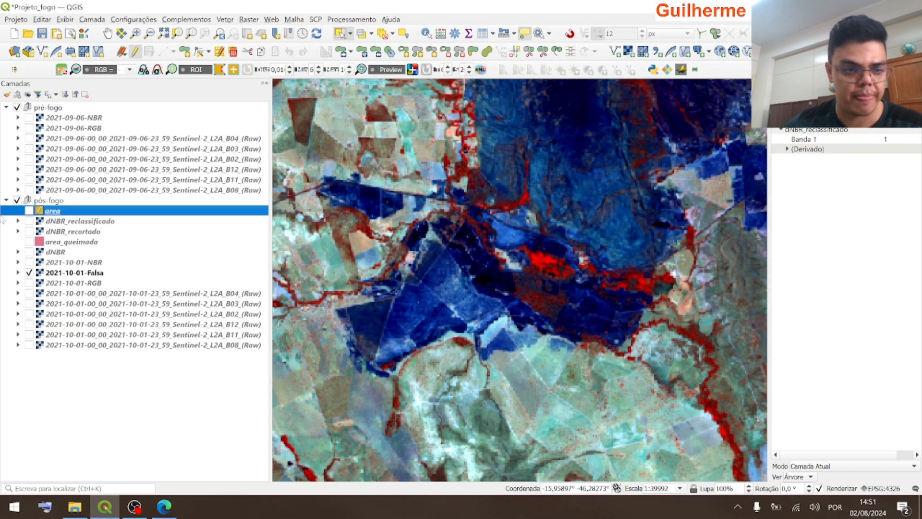
click(29, 283)
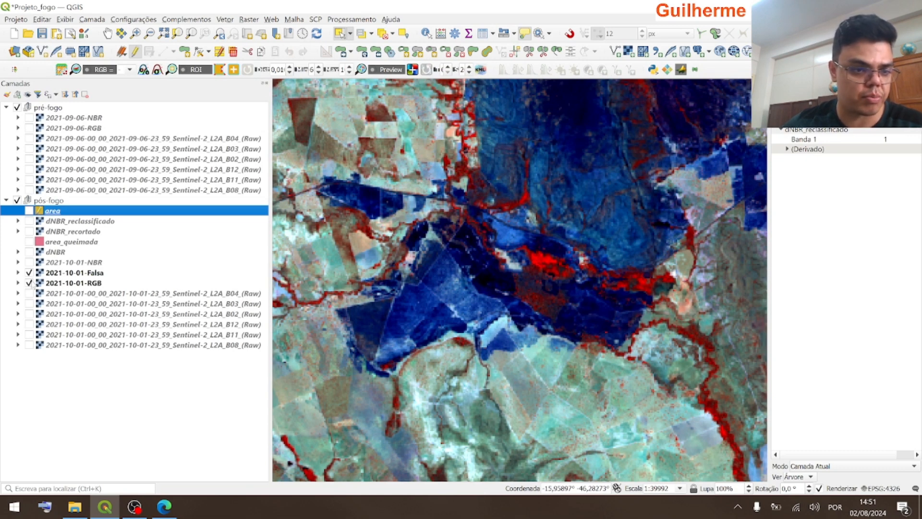
click(29, 272)
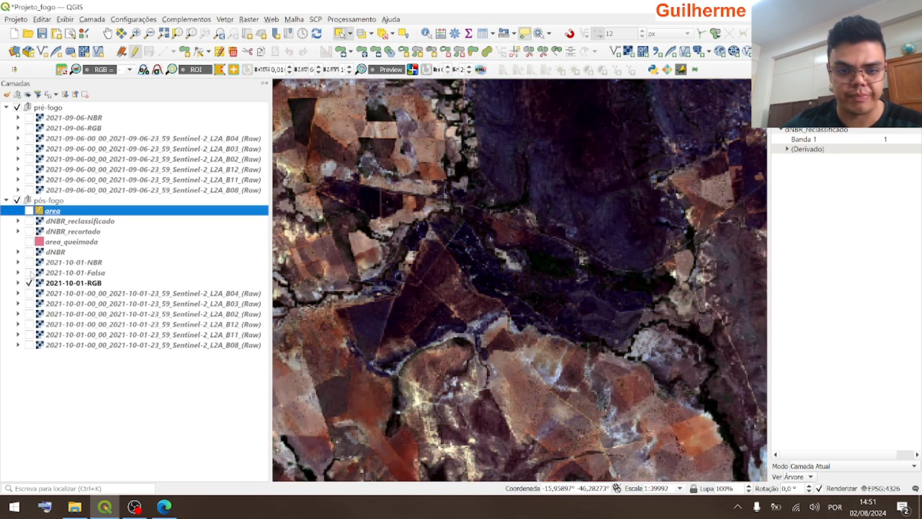
click(29, 272)
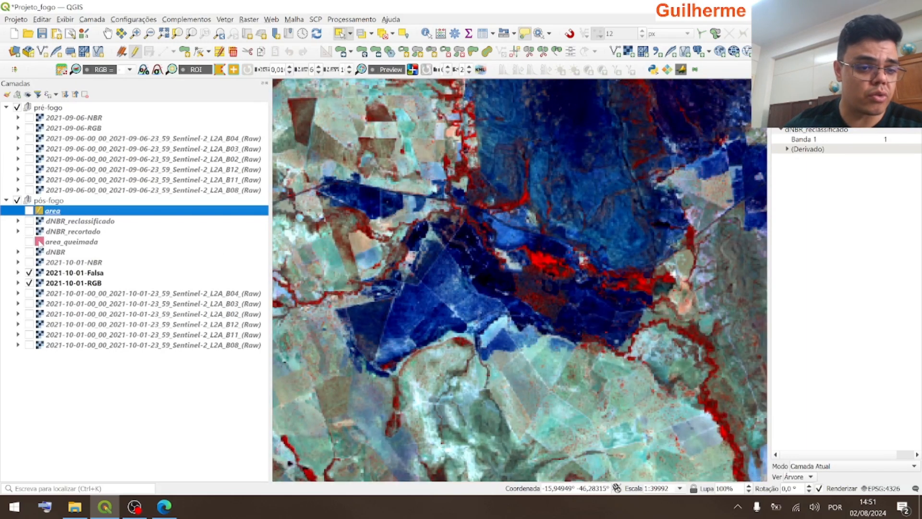
click(29, 211)
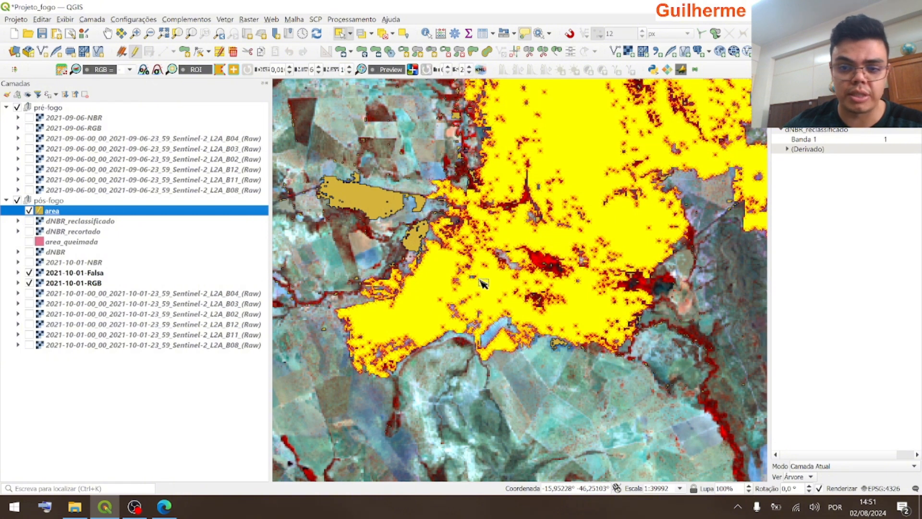
Add the two detached burn polygons west of the scar's southern end to the selection and merge them with the main scar polygon
drag(423, 241, 434, 283)
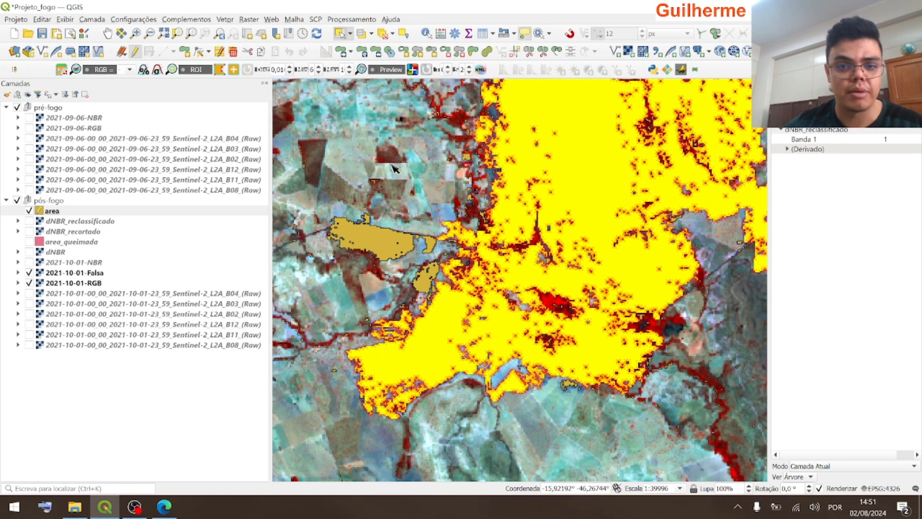
scroll(408, 248, up, 1)
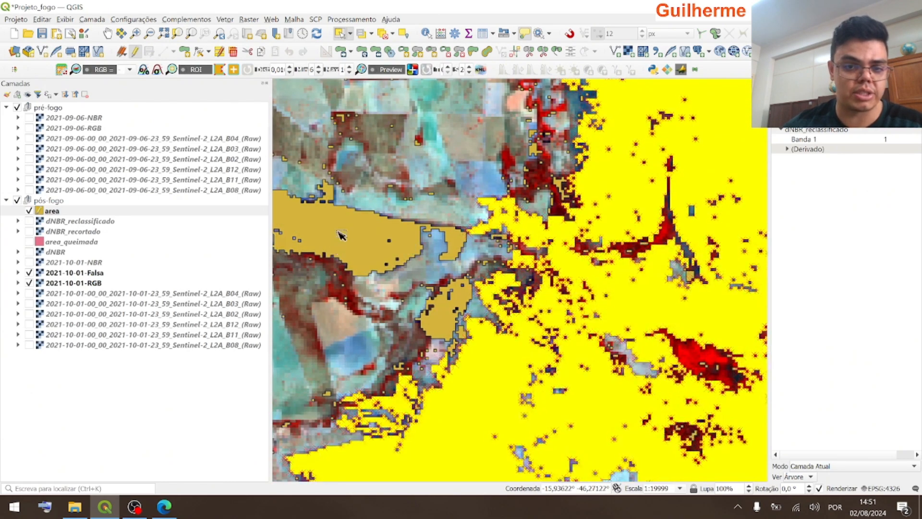
scroll(353, 241, down, 1)
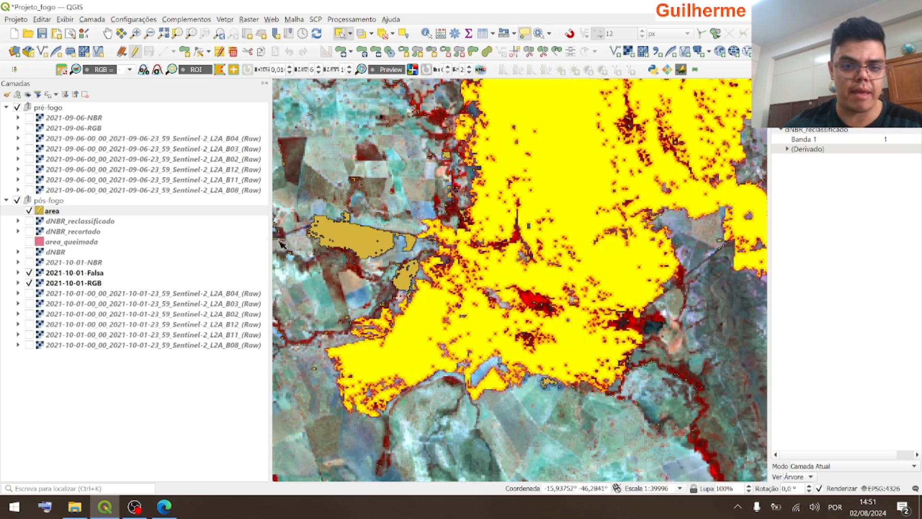
click(30, 211)
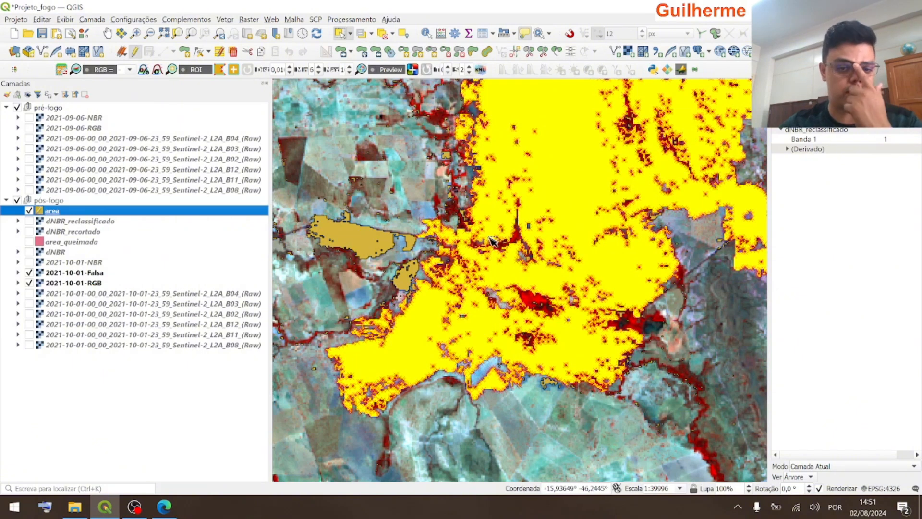
click(370, 239)
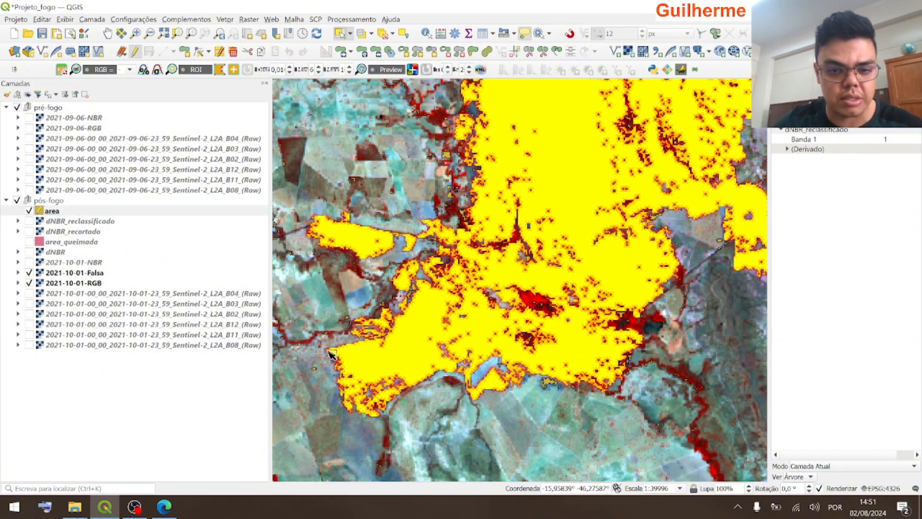
scroll(413, 284, up, 1)
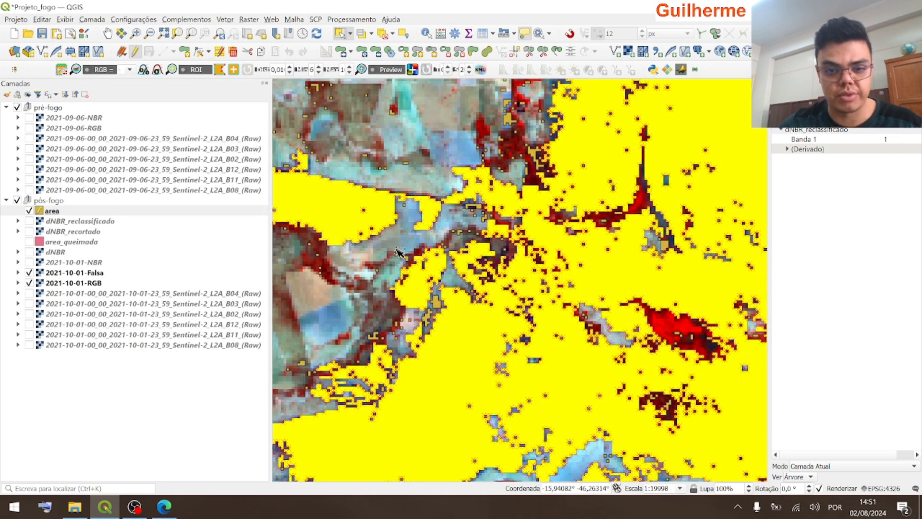
scroll(397, 249, down, 1)
scroll(397, 243, down, 1)
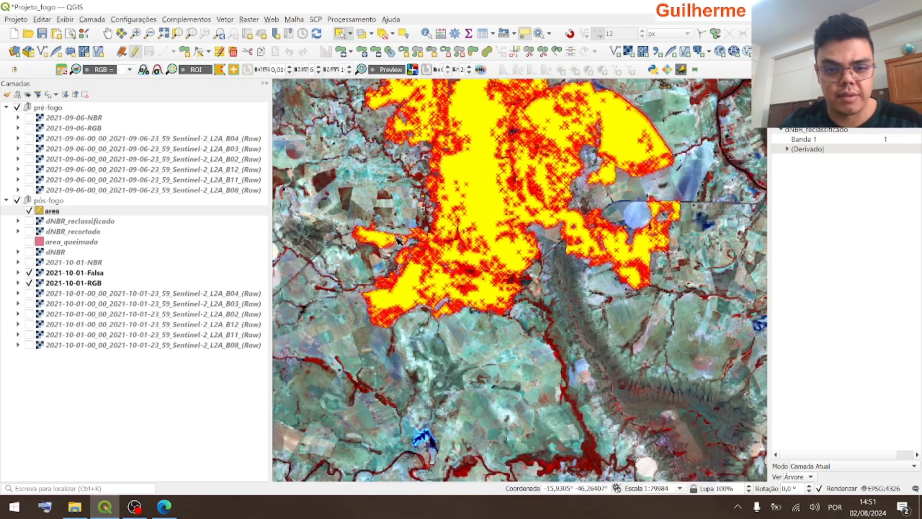
click(557, 52)
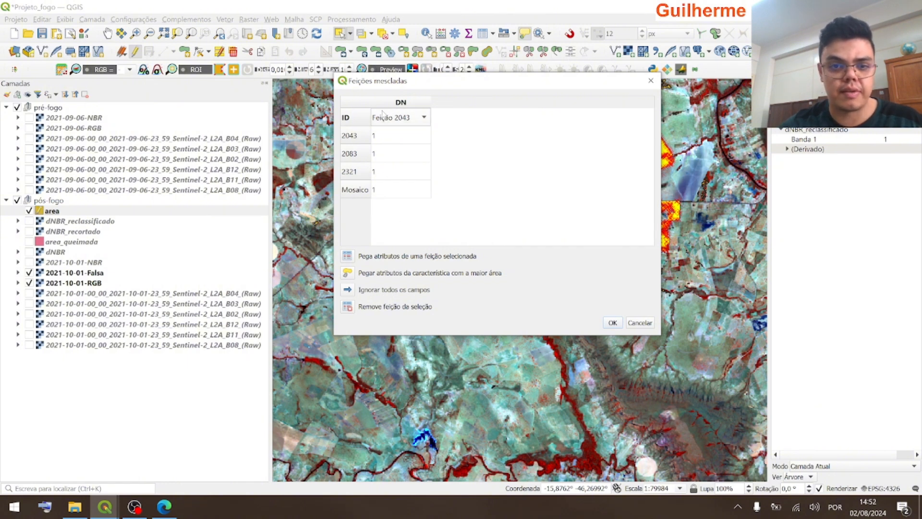
click(611, 322)
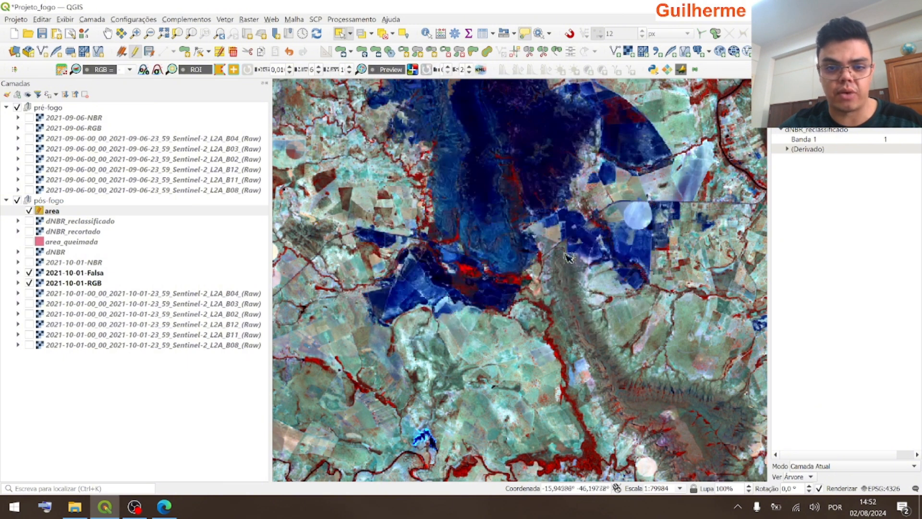
Follow the merged scar northward and check the isolated patch inside it against the false-colour image by briefly hiding the area layer
scroll(396, 243, up, 1)
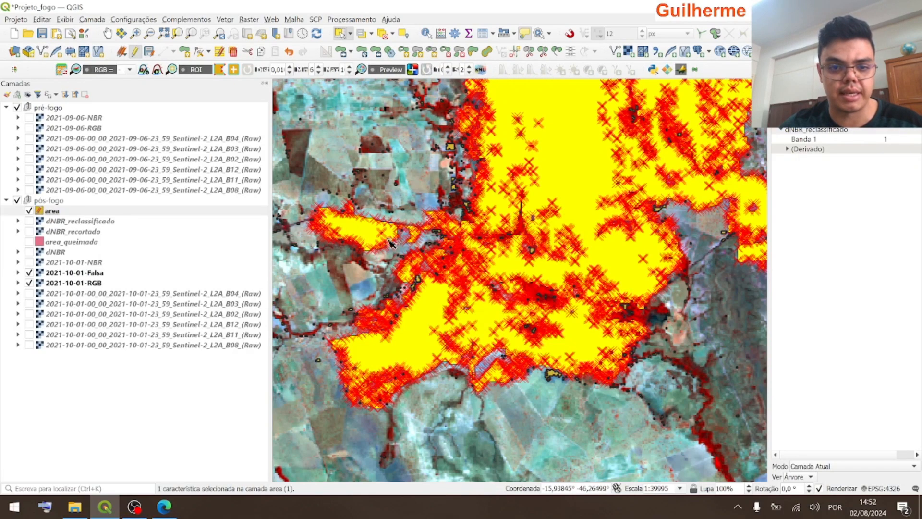
drag(407, 162, 408, 127)
scroll(408, 127, up, 1)
drag(418, 84, 420, 311)
scroll(419, 311, down, 1)
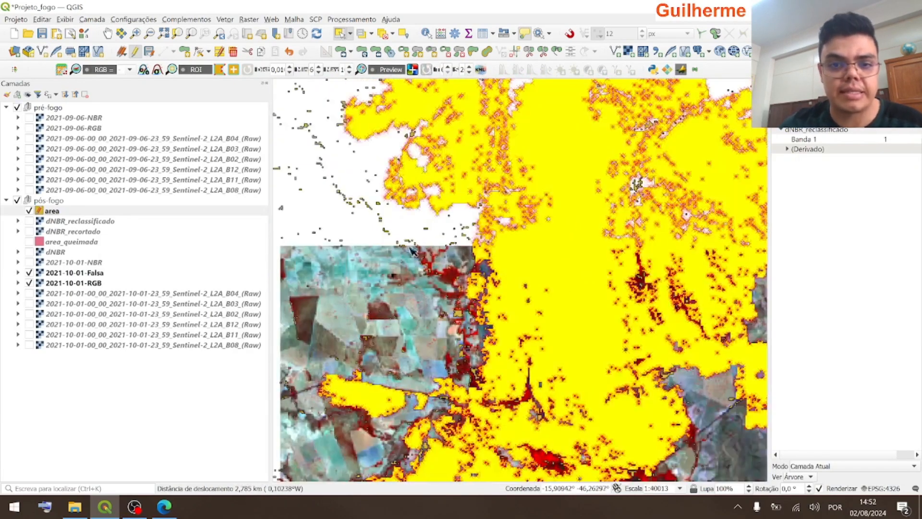
drag(377, 109, 422, 228)
drag(459, 199, 414, 358)
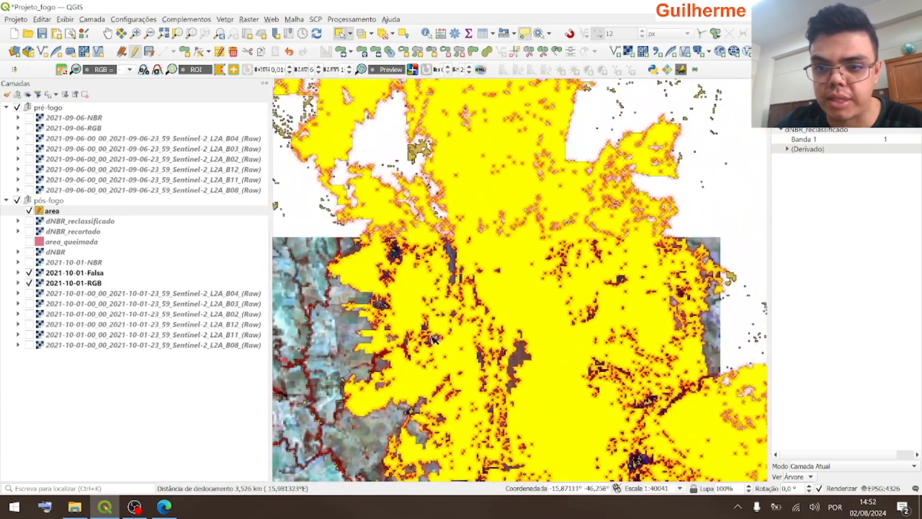
drag(474, 268, 520, 364)
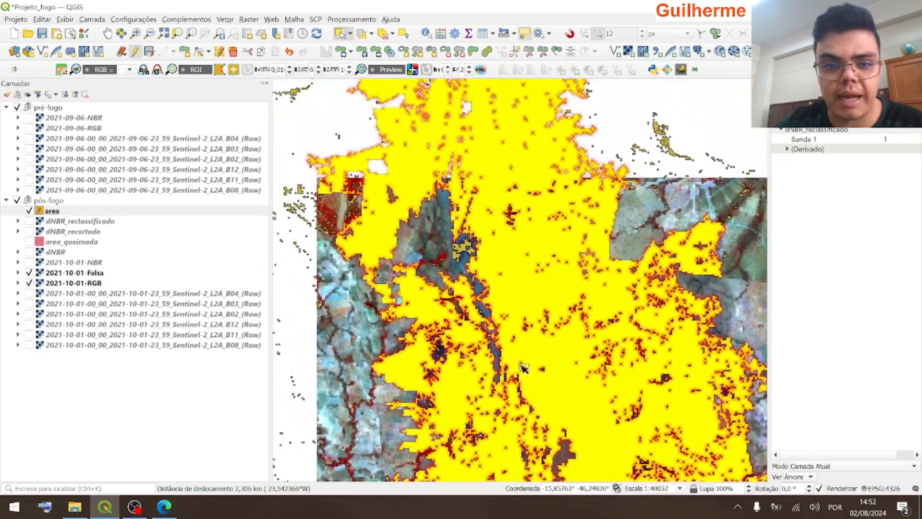
drag(410, 241, 459, 283)
scroll(510, 292, up, 1)
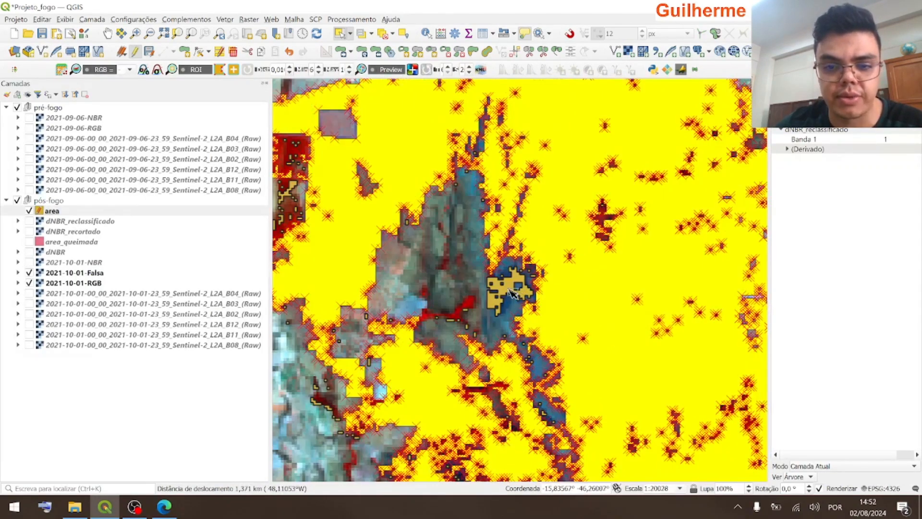
click(29, 211)
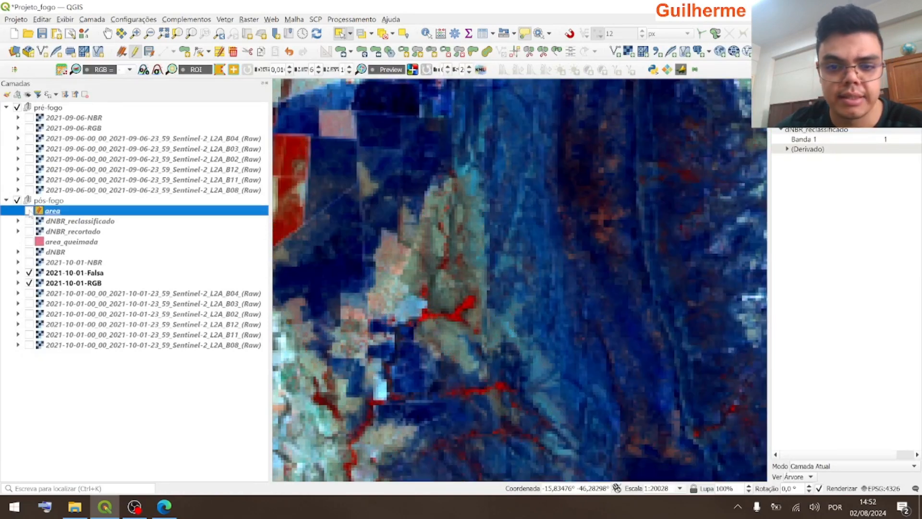
click(29, 211)
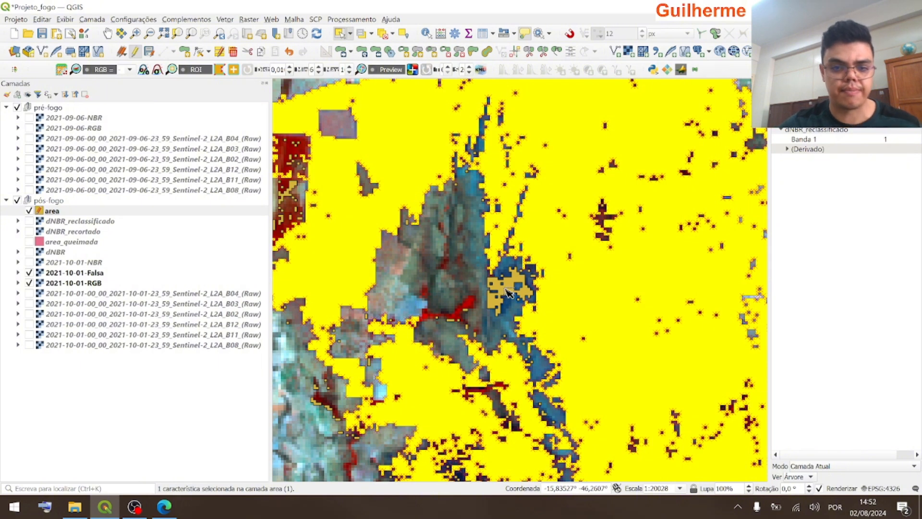
Change the area layer's fill colour to purple so unselected polygons stand out from the yellow selection
right_click(52, 213)
mouse_move(120, 464)
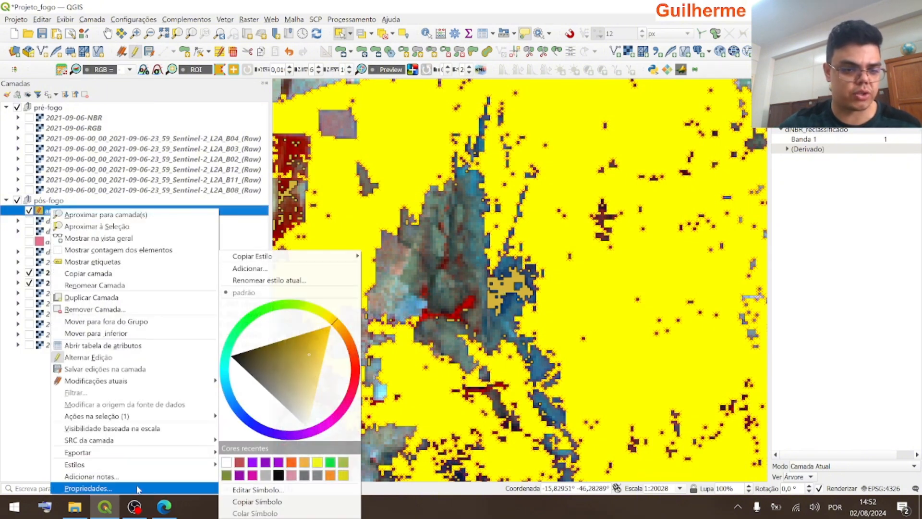
click(277, 463)
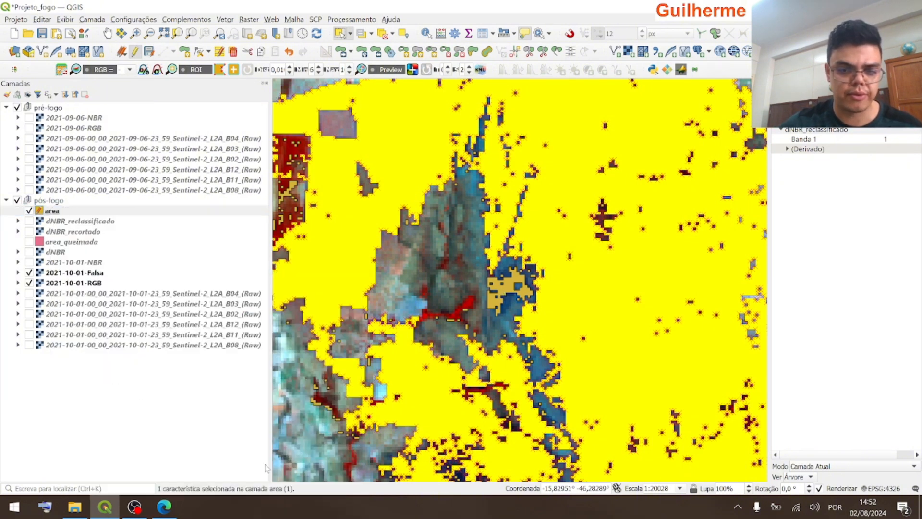
Select the main scar together with the isolated patch and small polygons around it, and merge them into one feature
scroll(443, 245, down, 1)
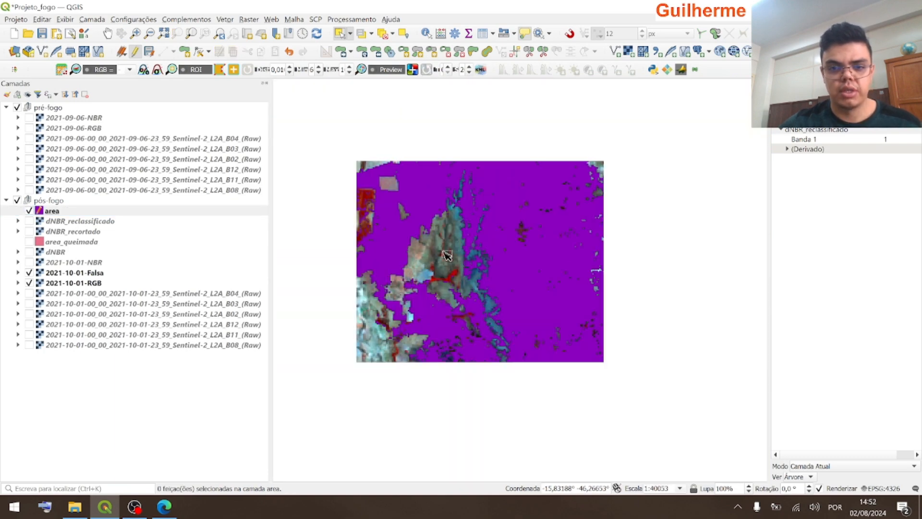
click(521, 276)
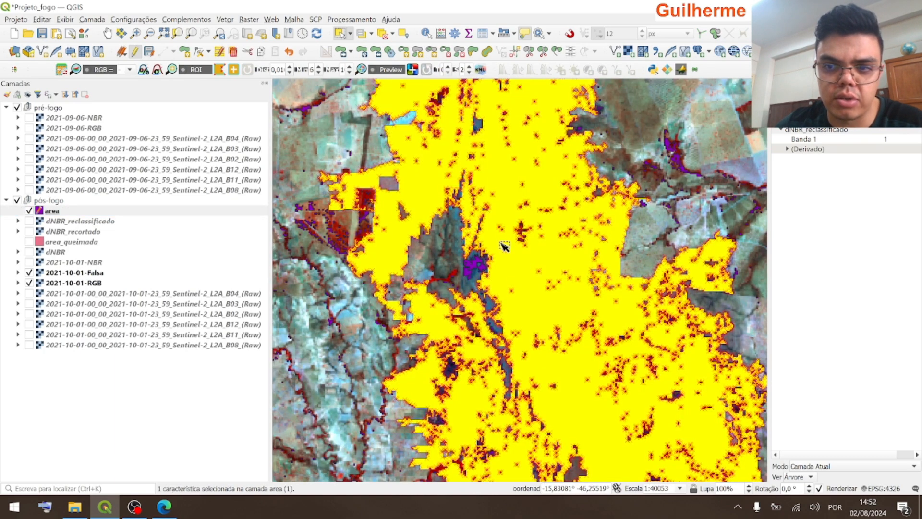
scroll(492, 259, up, 2)
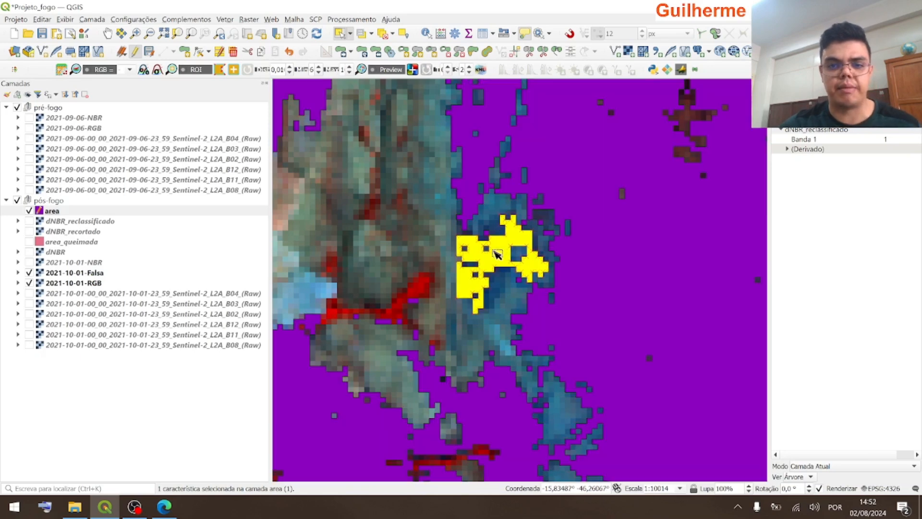
scroll(557, 261, down, 1)
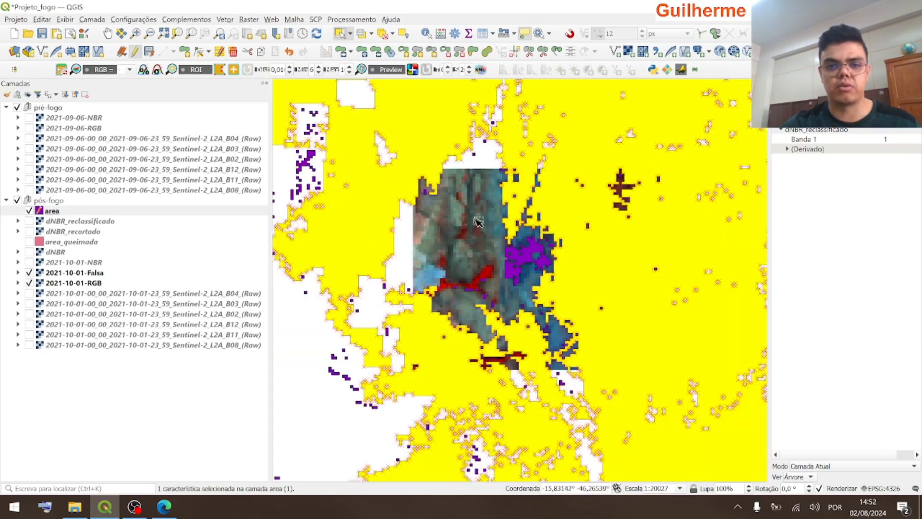
drag(523, 201, 590, 296)
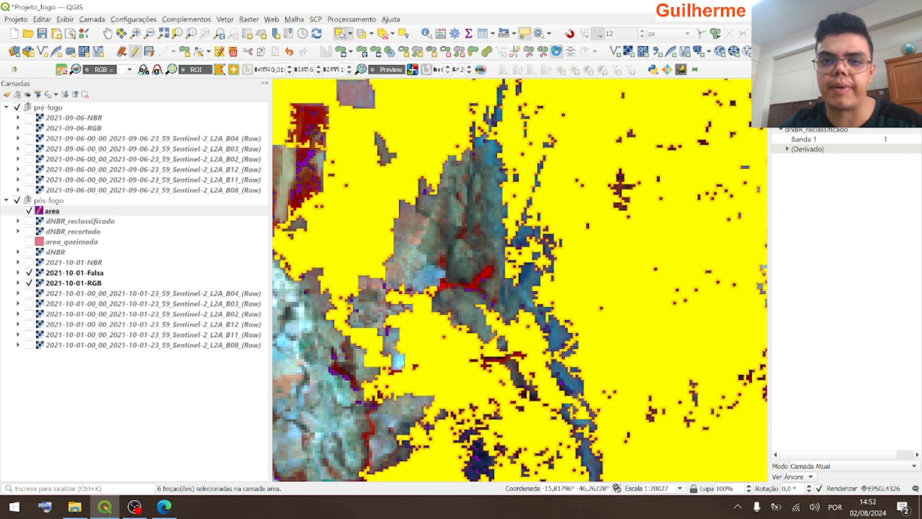
click(555, 51)
click(613, 323)
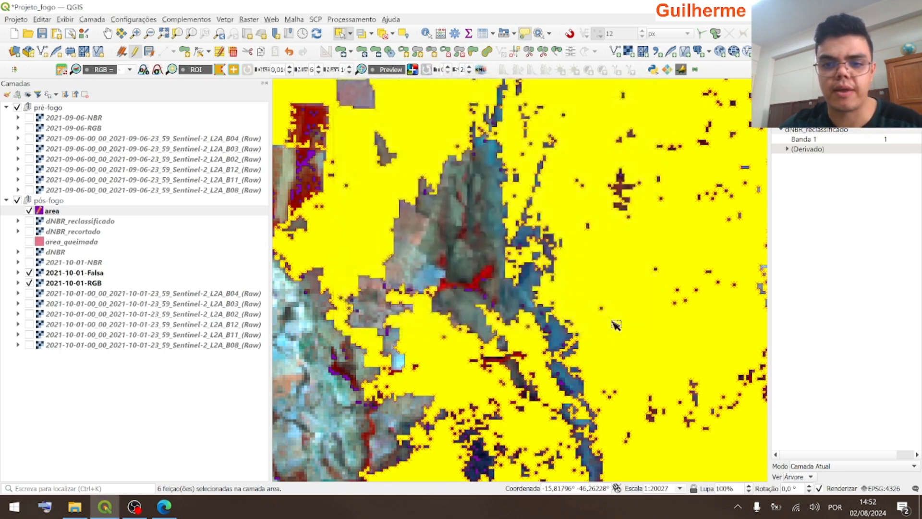
Reselect the main scar and check the detached patch beside its western edge farther north against the false-colour image with the area layer briefly hidden
click(597, 282)
scroll(537, 262, down, 1)
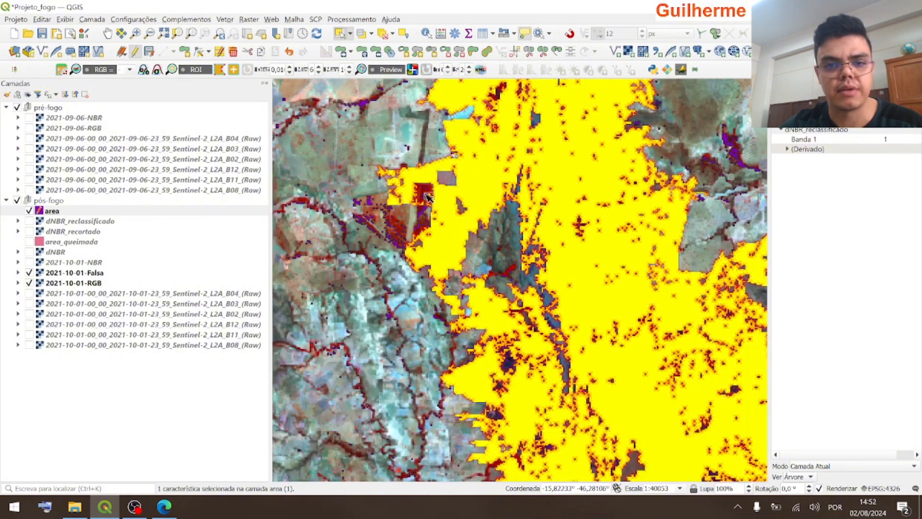
drag(409, 156, 448, 350)
drag(600, 278, 525, 354)
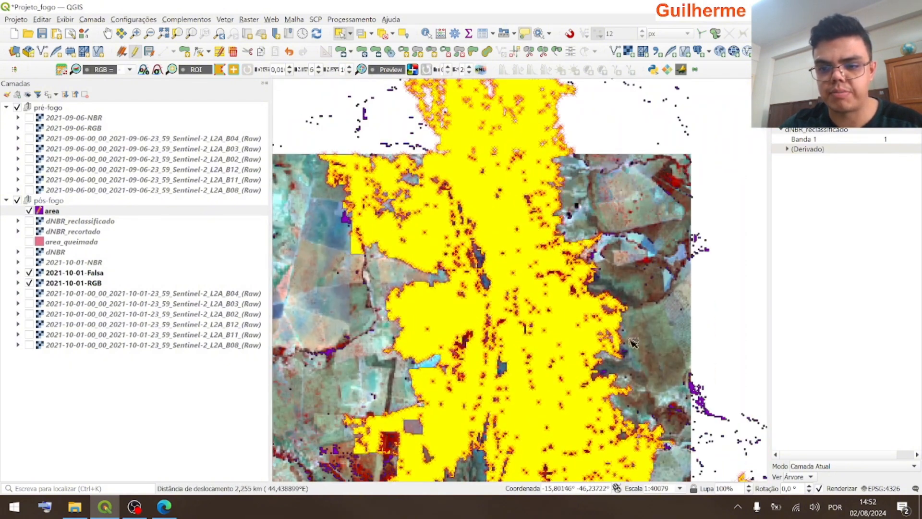
scroll(580, 234, up, 1)
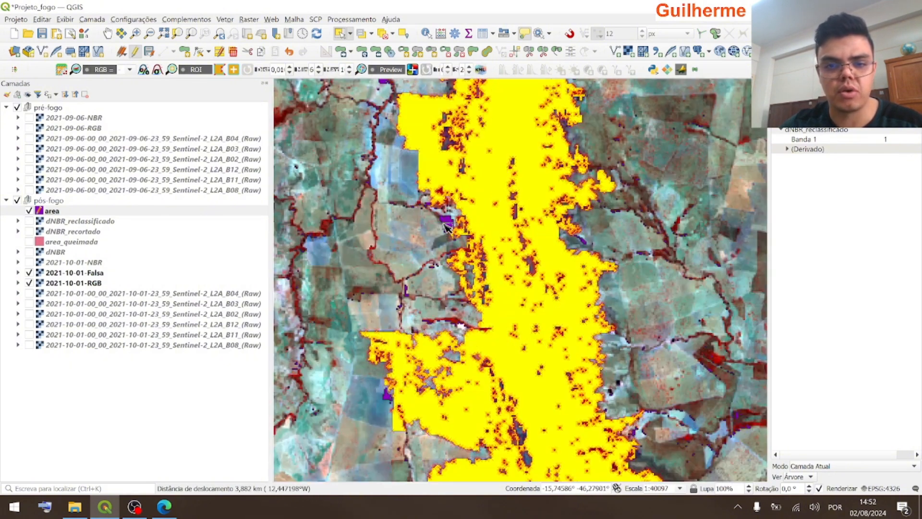
scroll(447, 230, up, 1)
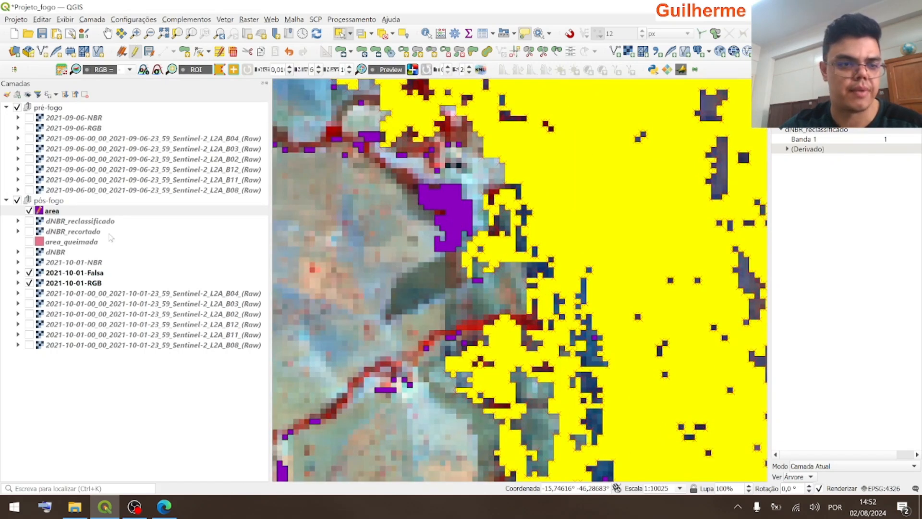
click(29, 212)
click(29, 212)
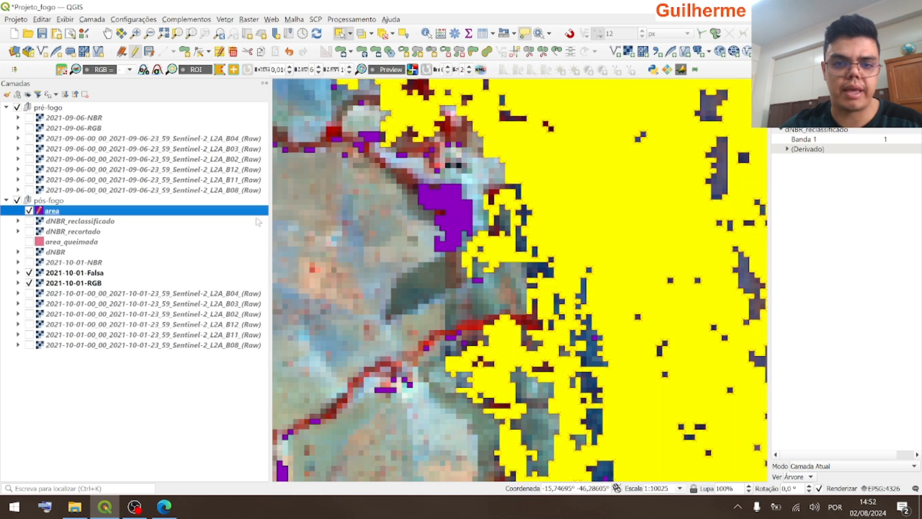
Add the detached patch beside the scar's western edge to the selection and merge it with the main scar
click(457, 215)
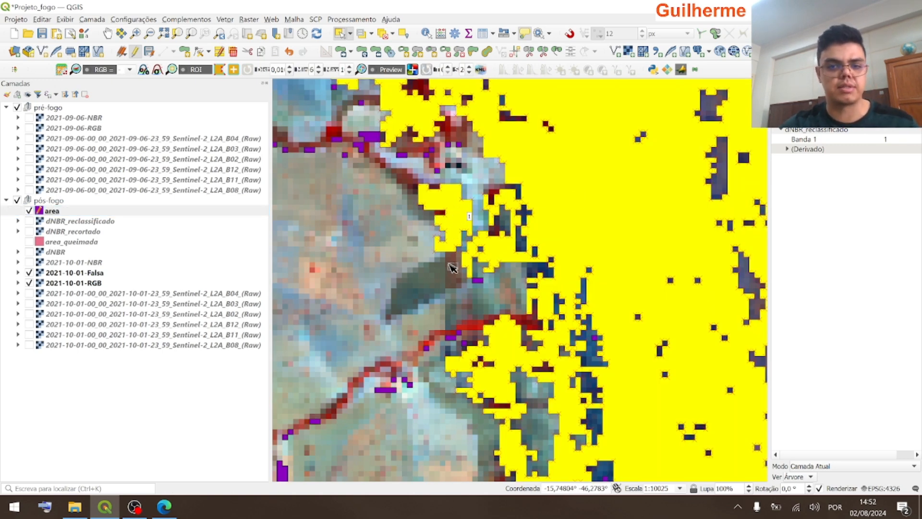
click(556, 52)
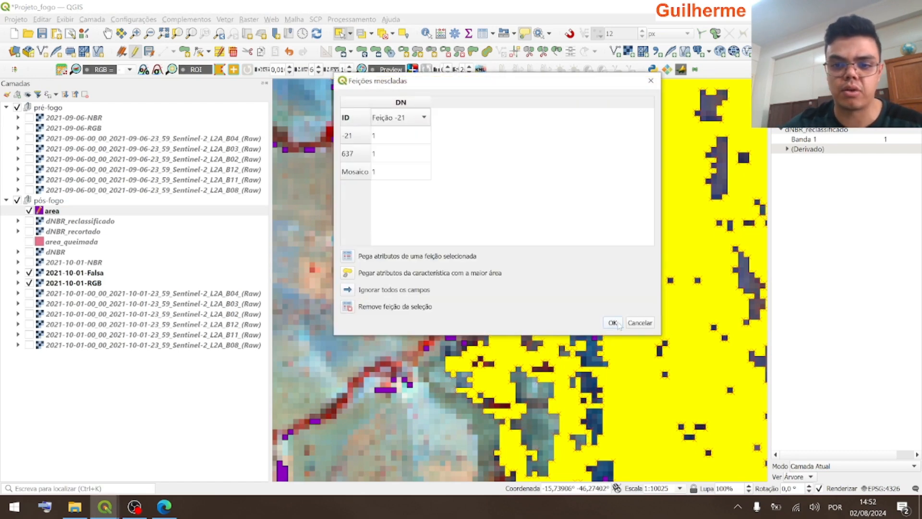
click(613, 323)
Reselect the main scar and check the small square patch west of it against the false-colour image by toggling the area layer
scroll(557, 289, down, 2)
drag(552, 288, 461, 398)
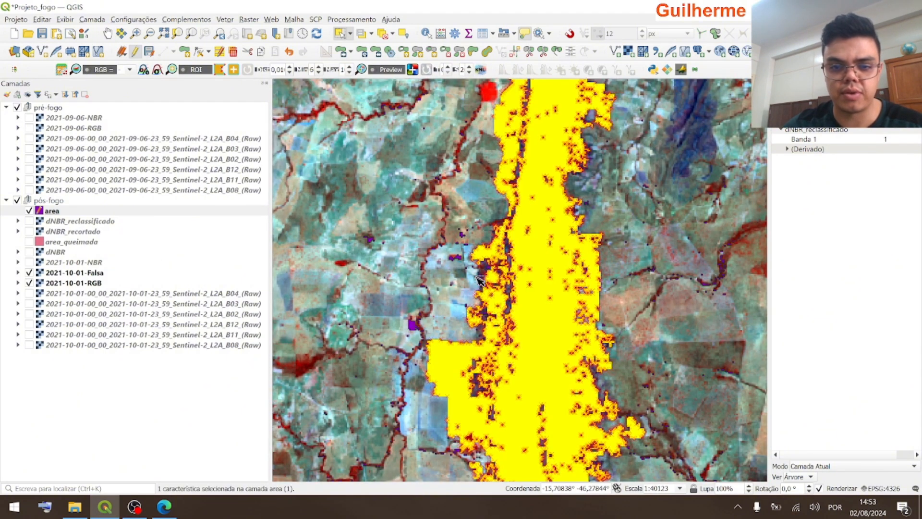
scroll(408, 331, up, 2)
scroll(454, 293, up, 1)
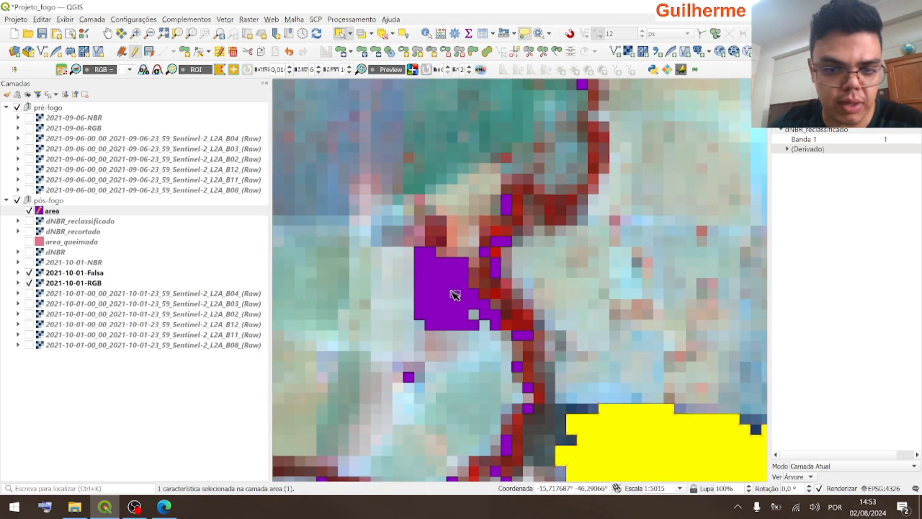
drag(467, 371, 462, 302)
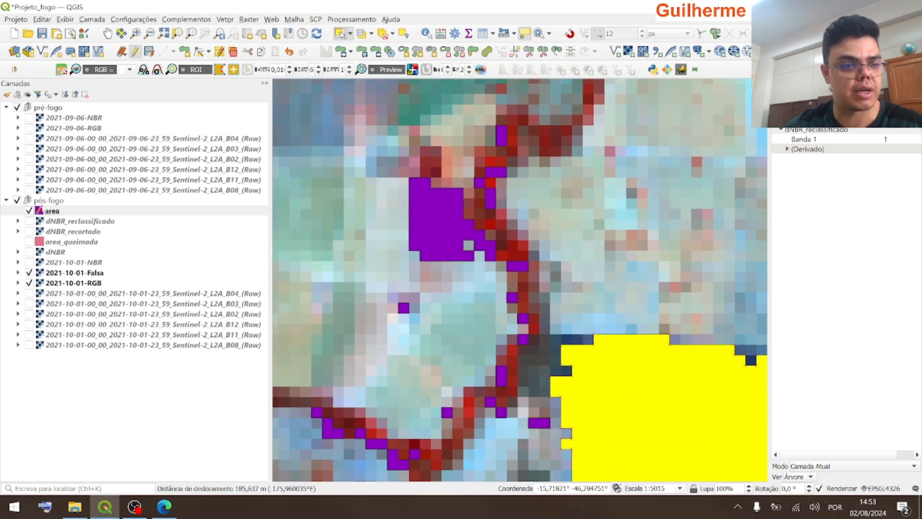
click(29, 211)
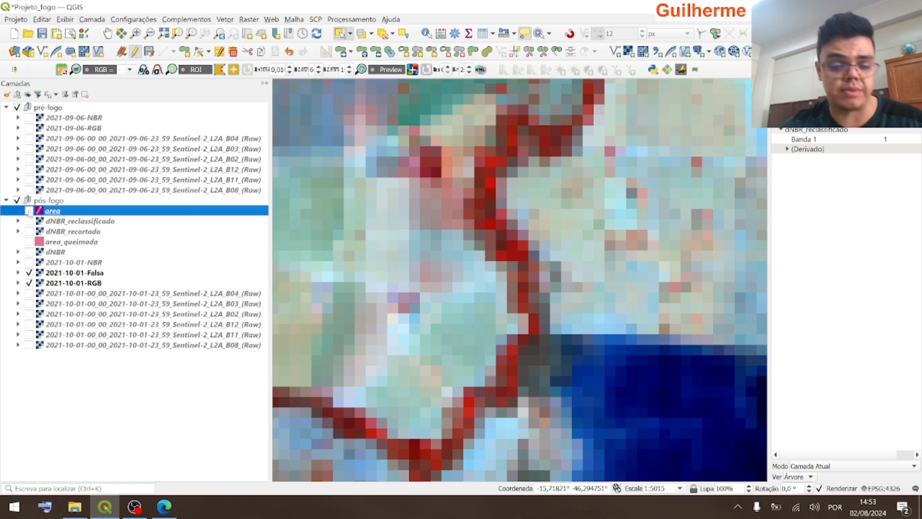
click(29, 211)
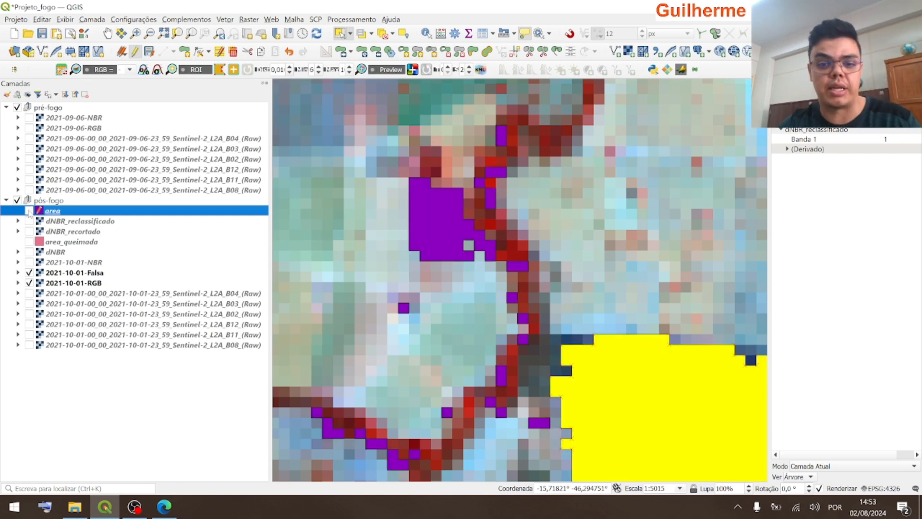
click(28, 211)
scroll(405, 196, down, 1)
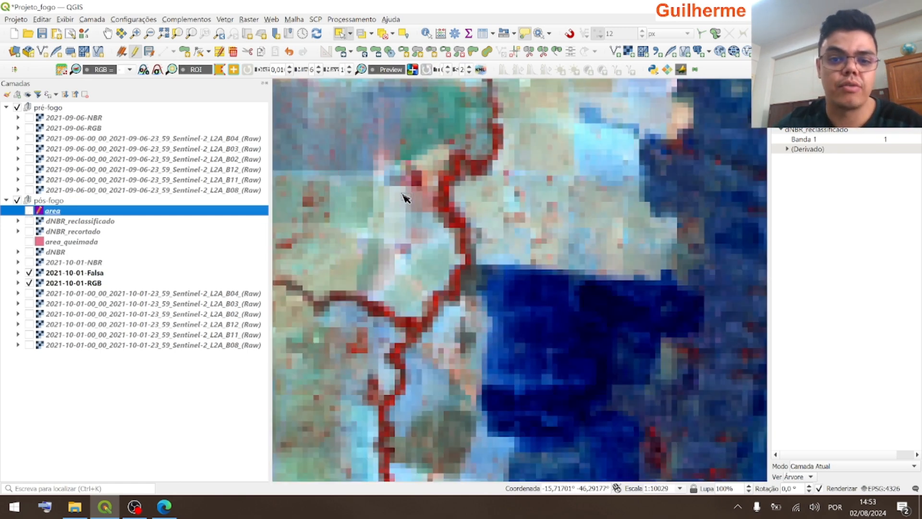
scroll(405, 204, down, 1)
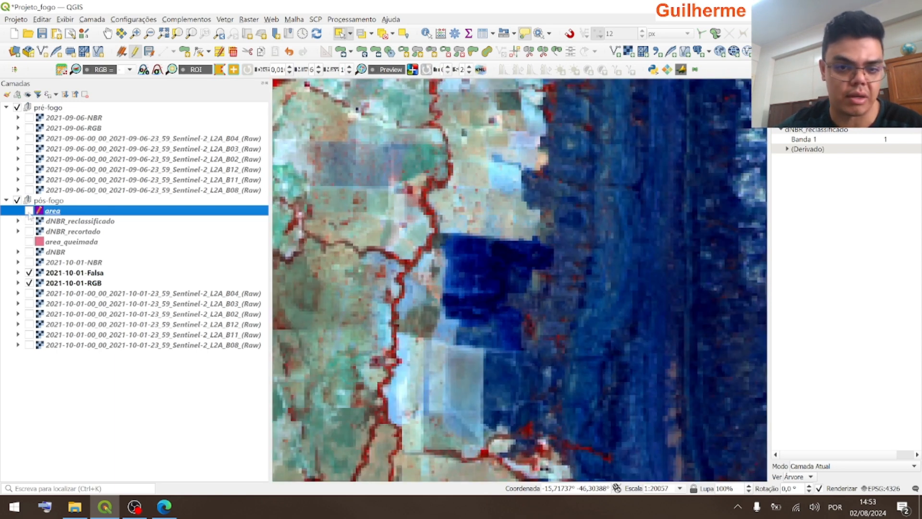
click(29, 211)
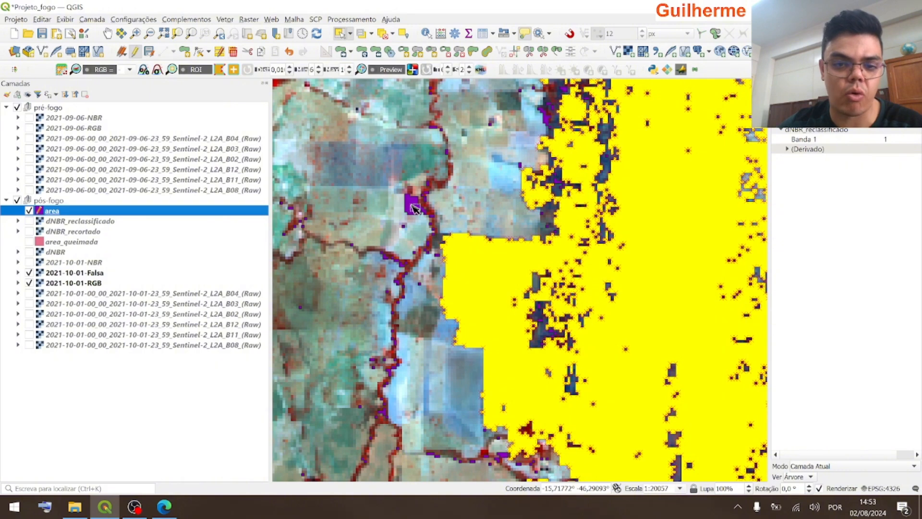
Follow the scar northward and compare the small patches along both edges with the false-colour image by toggling the area layer
scroll(460, 170, down, 1)
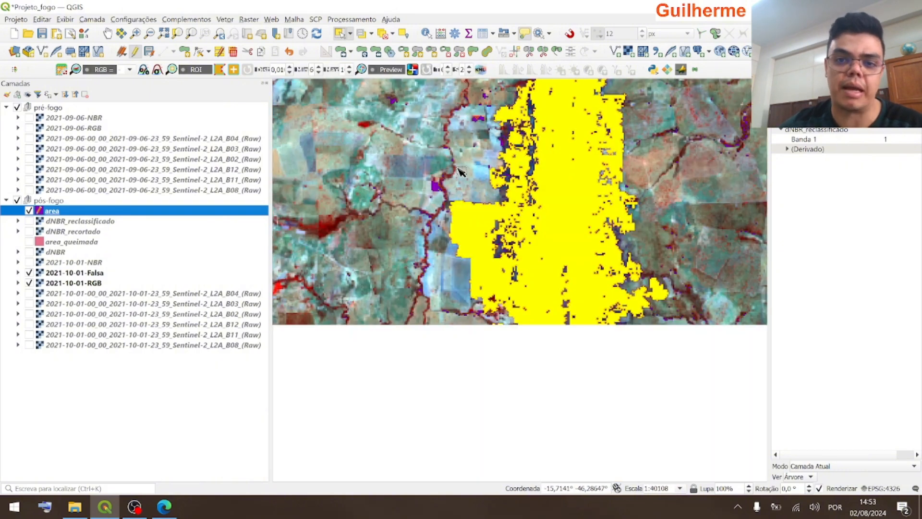
drag(458, 168, 419, 351)
drag(451, 191, 406, 336)
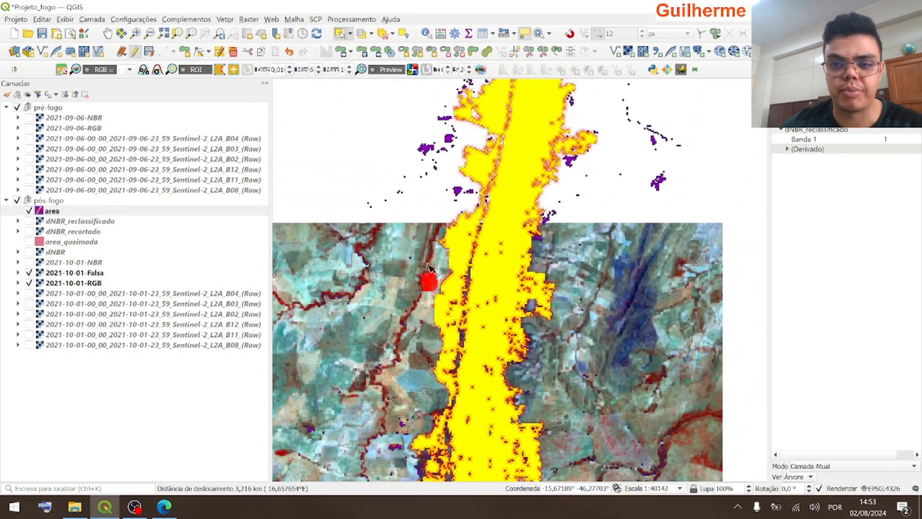
drag(438, 185, 418, 257)
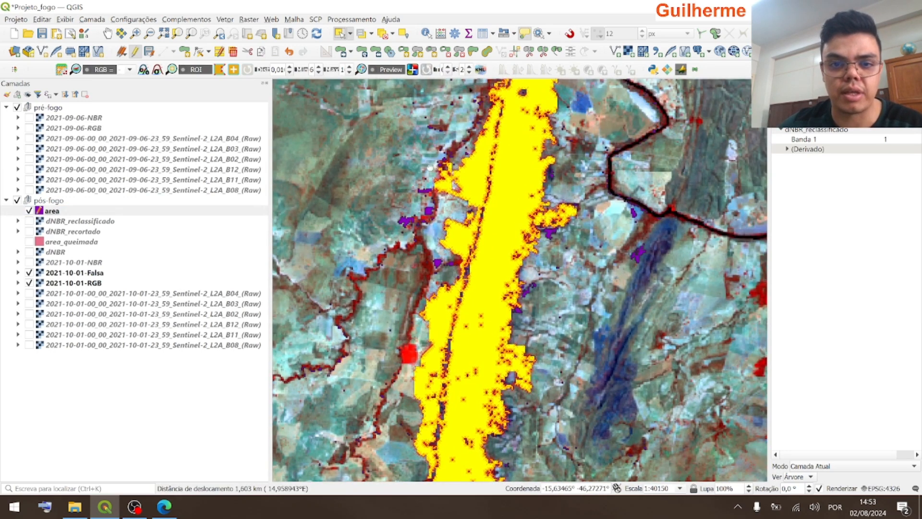
drag(396, 190, 366, 187)
scroll(377, 232, up, 1)
click(29, 211)
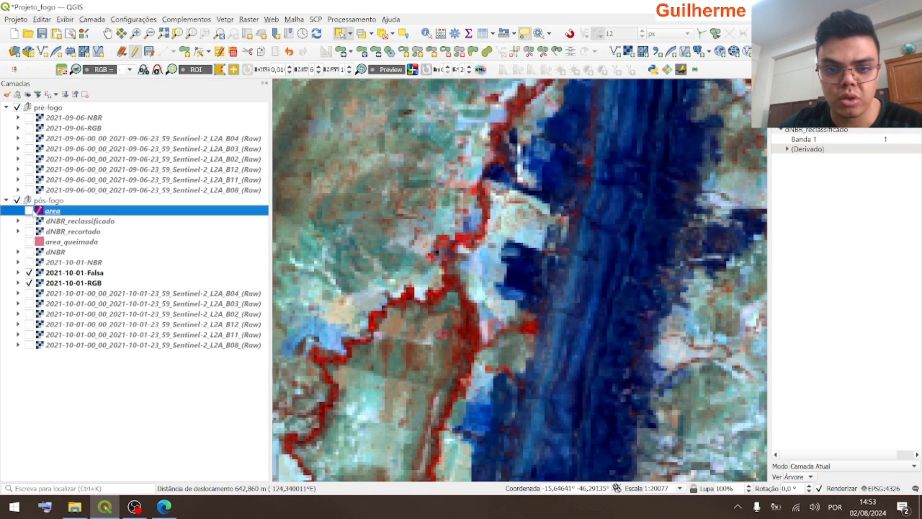
click(30, 211)
click(30, 211)
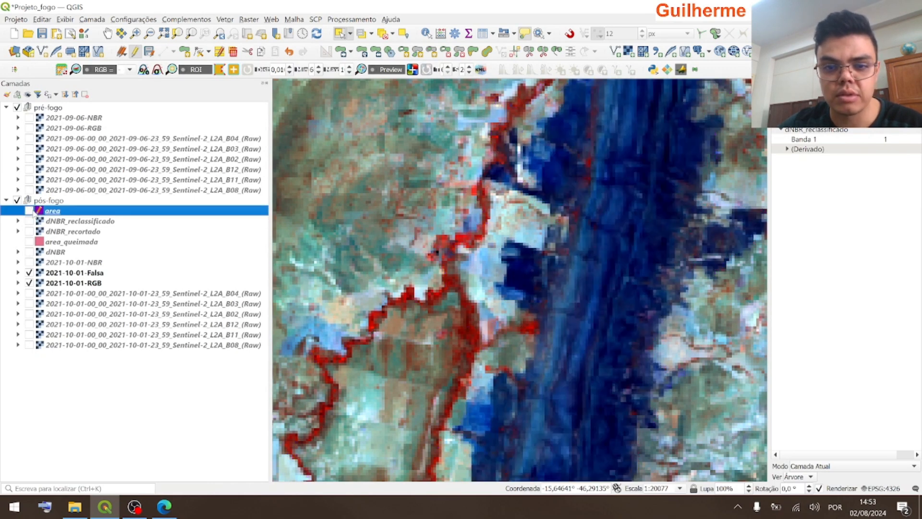
click(32, 213)
click(31, 213)
click(30, 212)
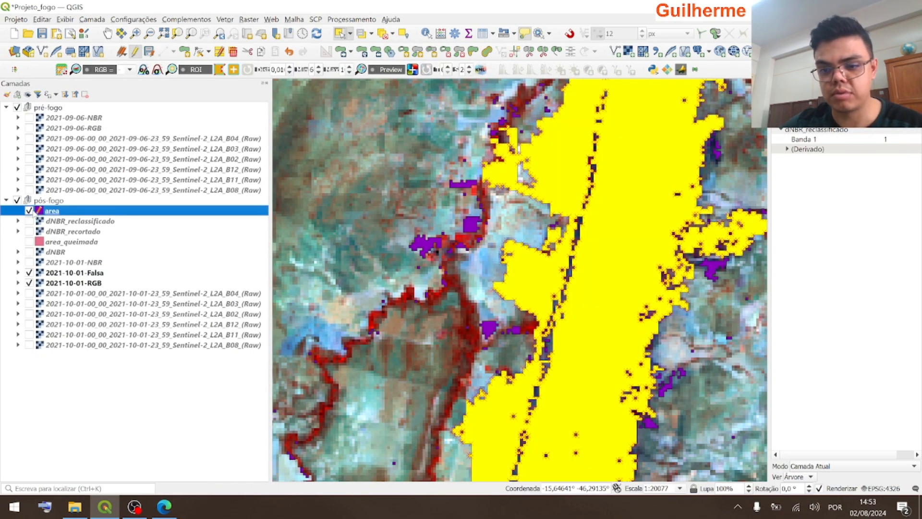
click(30, 211)
click(30, 211)
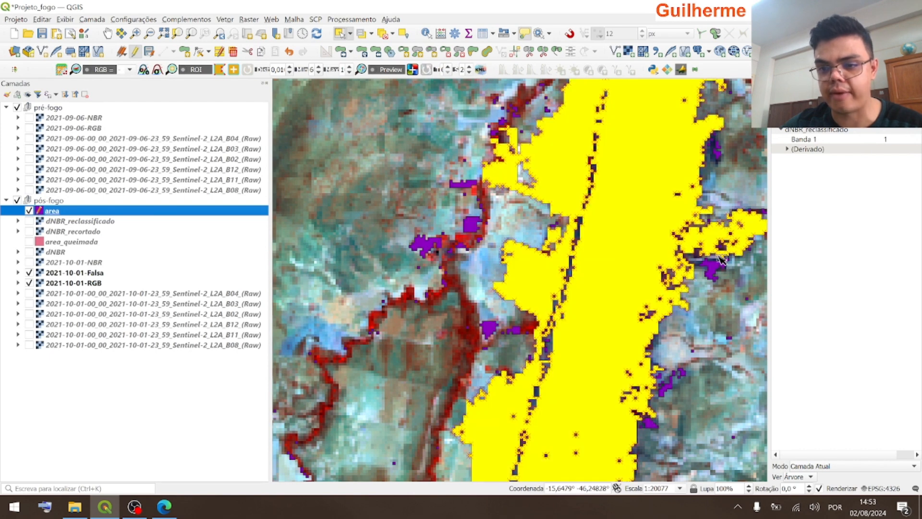
Add the small patches beneath the scar's eastern arm to the selection and merge them with the main scar
drag(735, 271, 714, 233)
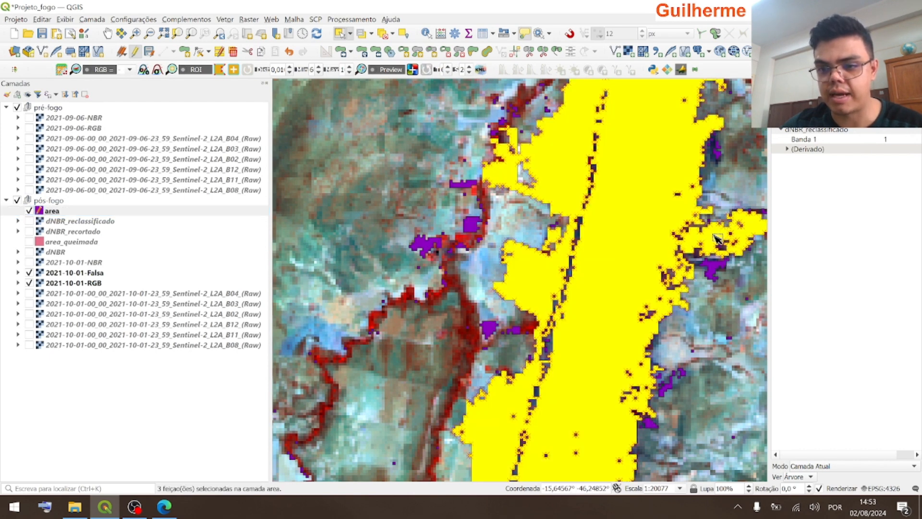
drag(751, 268, 689, 221)
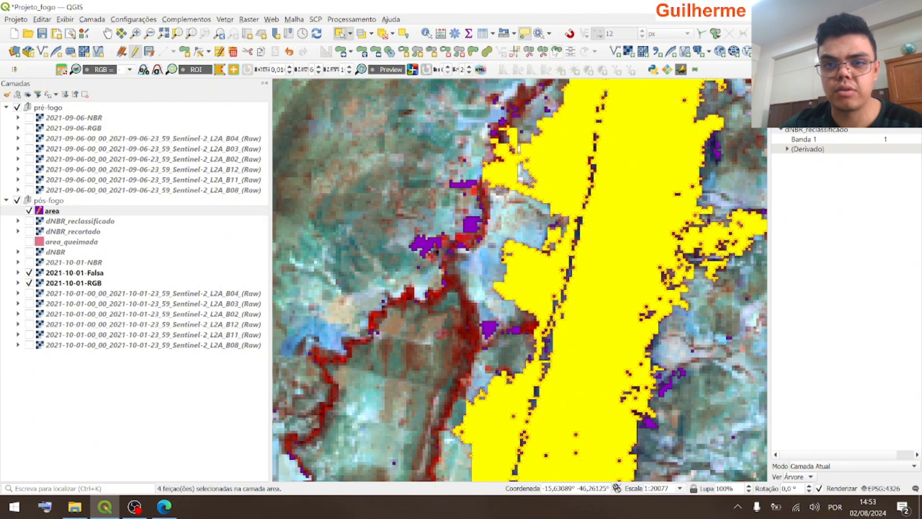
click(556, 51)
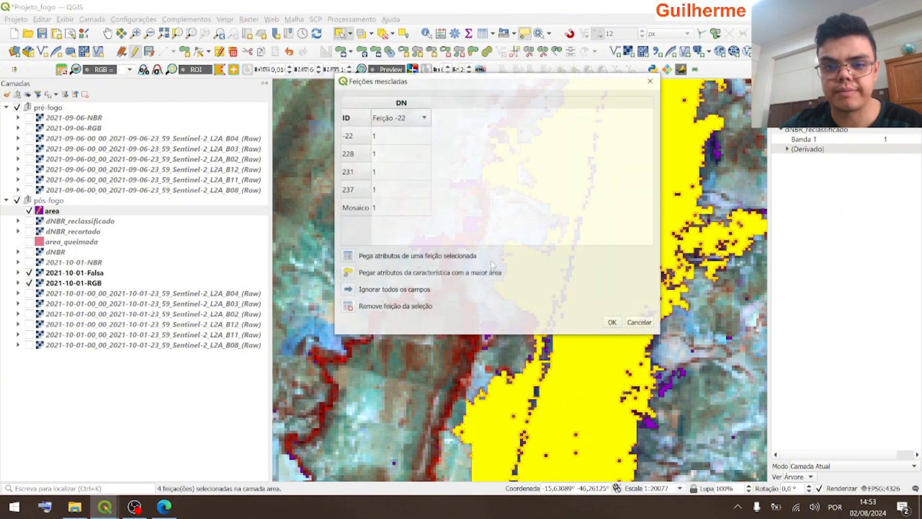
click(612, 323)
Reselect the main scar, add the small patches along its eastern edge just south of the arm, and merge them into one feature
drag(483, 341, 402, 218)
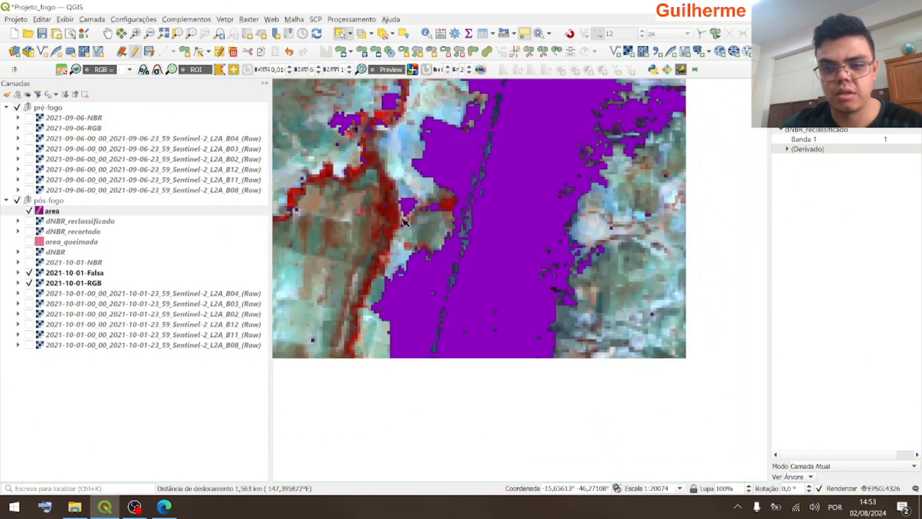
click(502, 267)
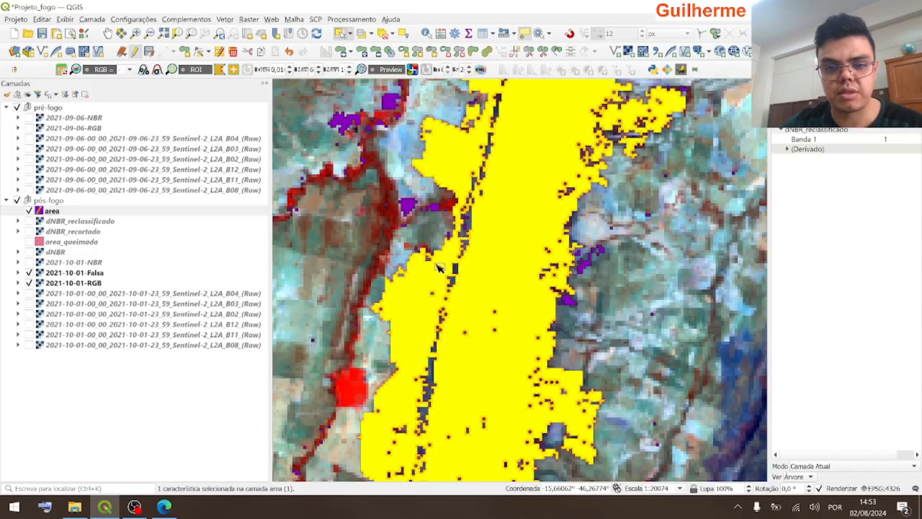
click(29, 211)
click(29, 210)
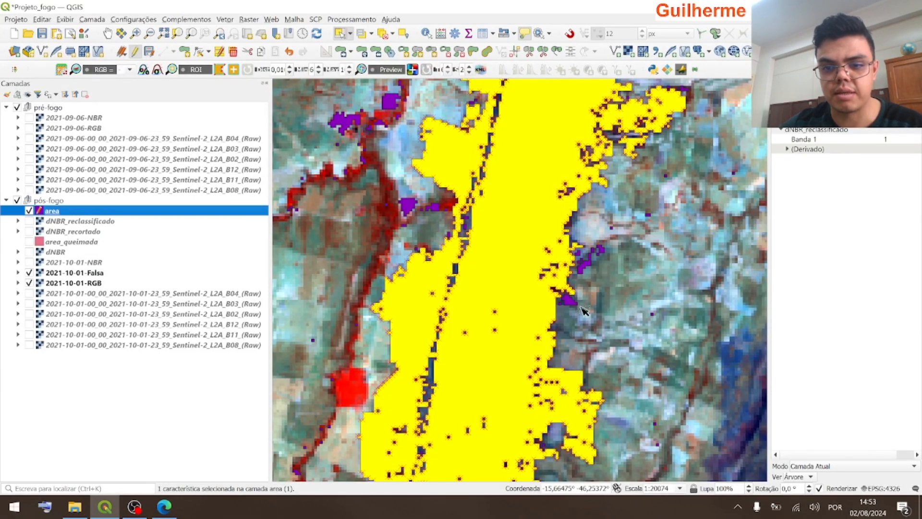
drag(622, 321, 522, 238)
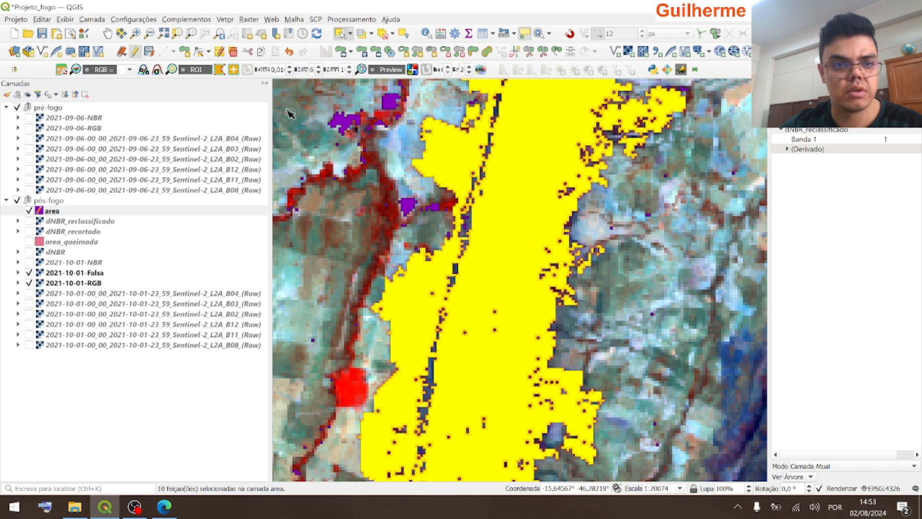
click(556, 51)
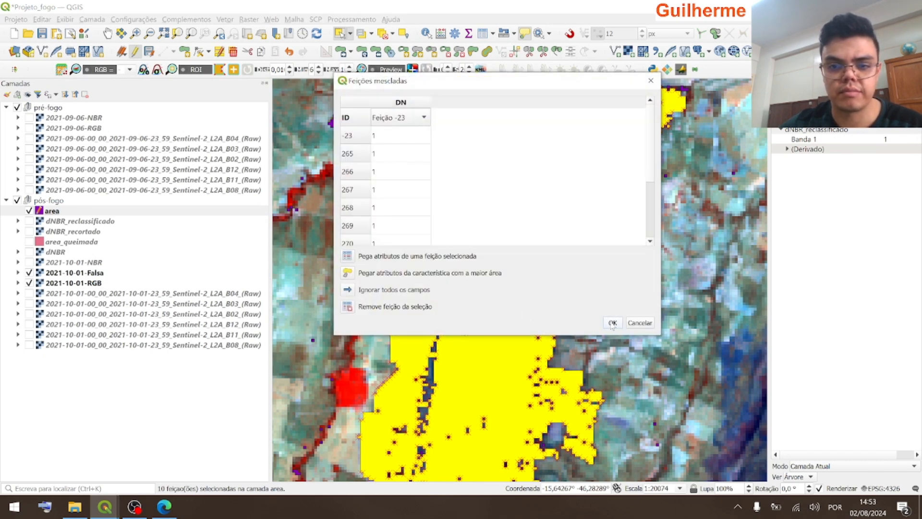
click(613, 323)
Reselect the merged scar and inspect its edges up to the northern tip for remaining detached patches
drag(636, 239, 497, 499)
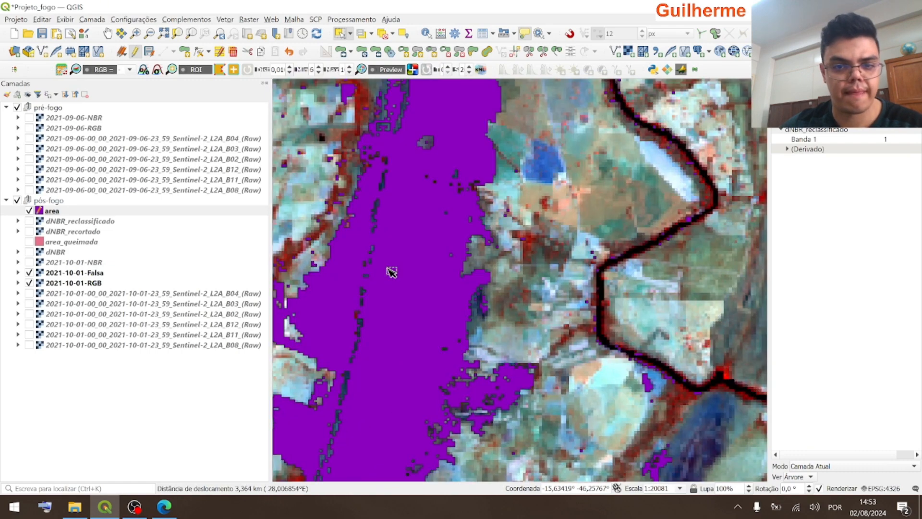
click(390, 270)
drag(405, 247, 439, 330)
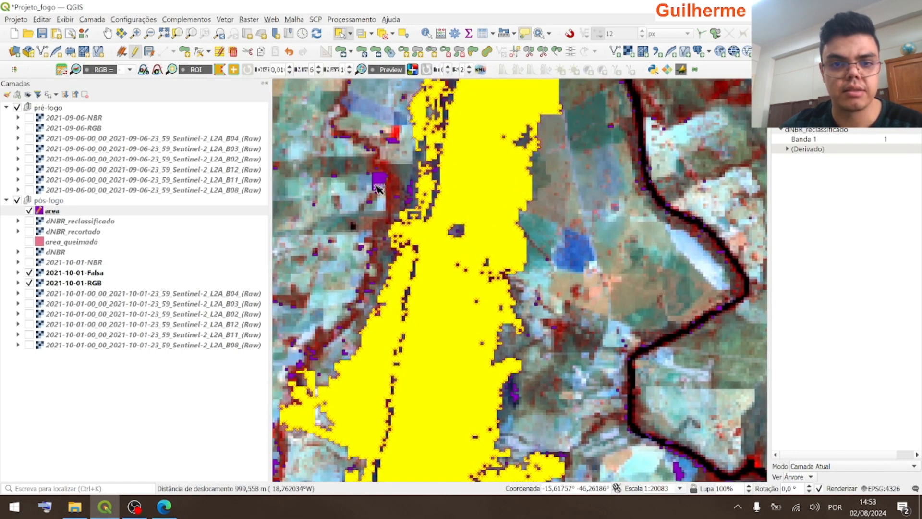
drag(412, 154, 409, 352)
scroll(406, 267, down, 1)
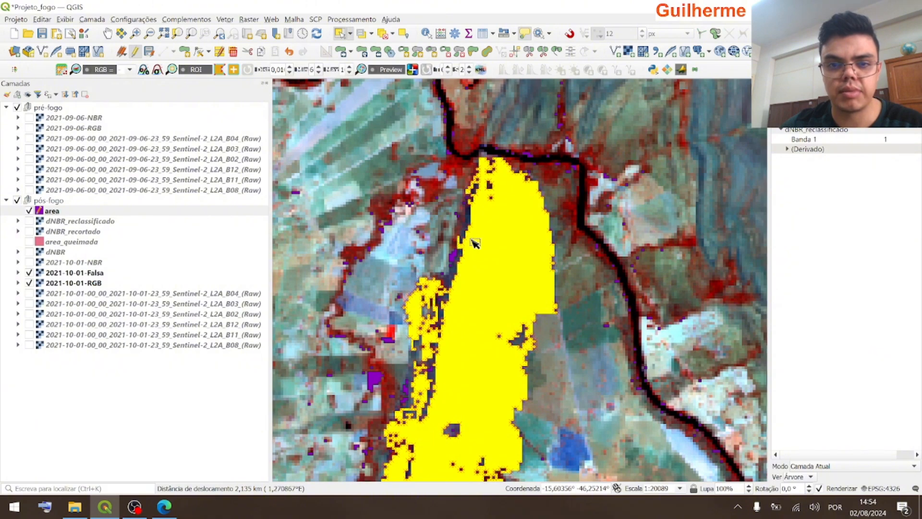
scroll(476, 245, down, 1)
Go back south along the scar and check the elongated patch east of it against the false-colour image with the area layer briefly hidden
drag(477, 282, 495, 193)
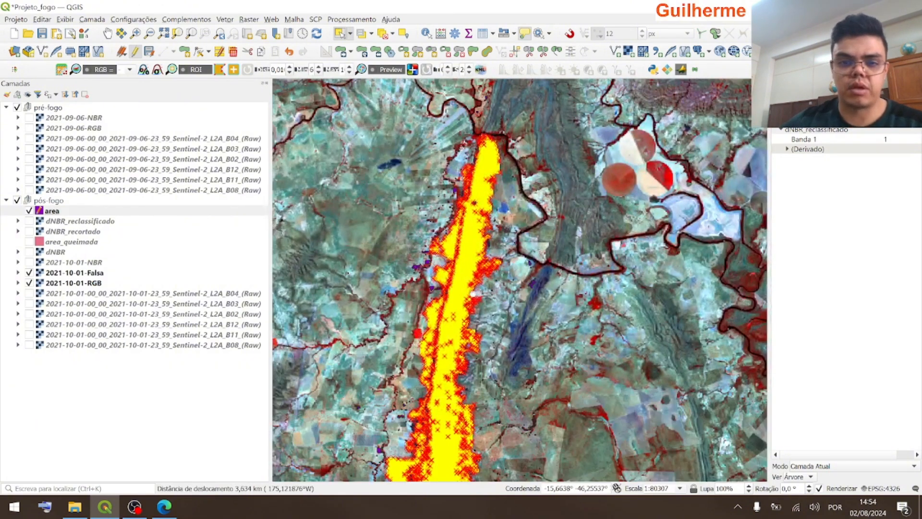
drag(487, 306, 489, 172)
drag(525, 235, 516, 93)
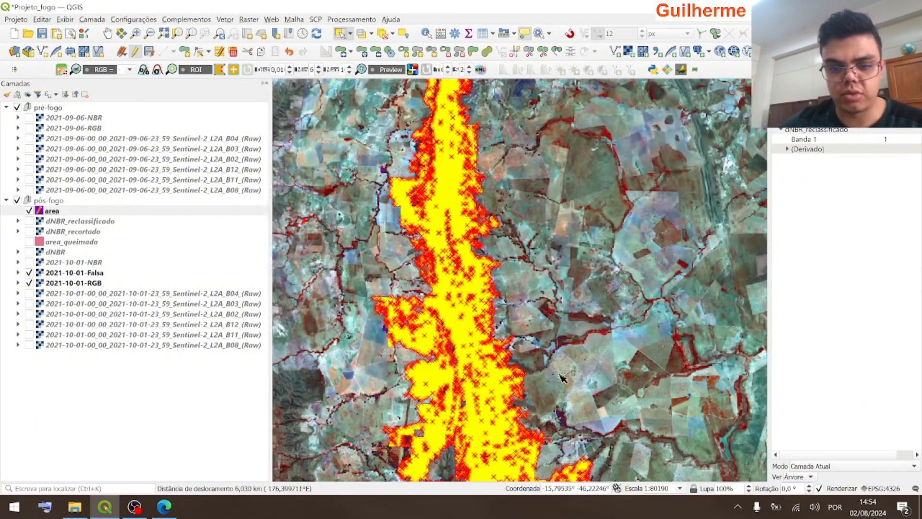
drag(559, 375, 530, 254)
scroll(543, 314, up, 3)
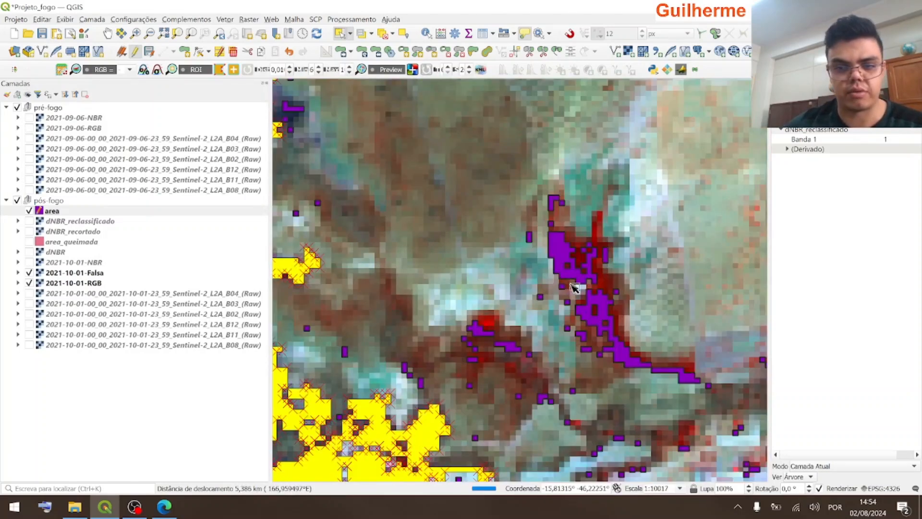
click(29, 210)
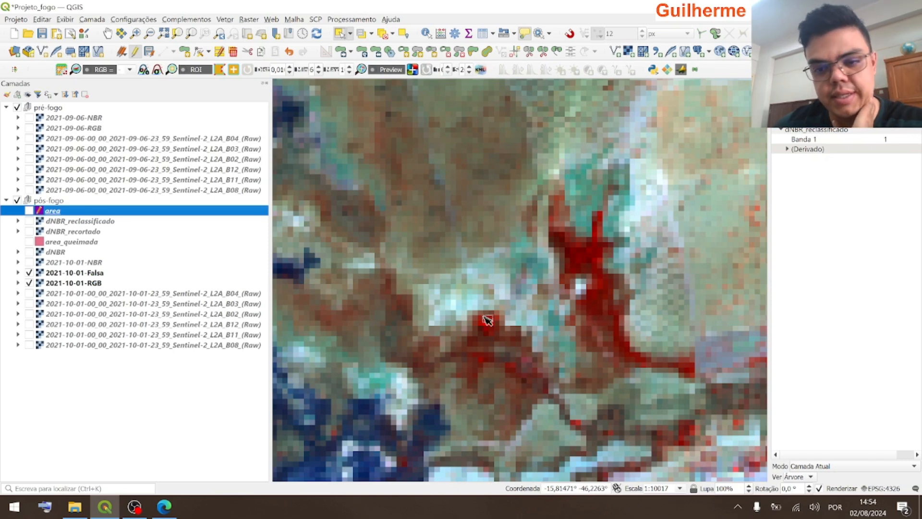
click(29, 211)
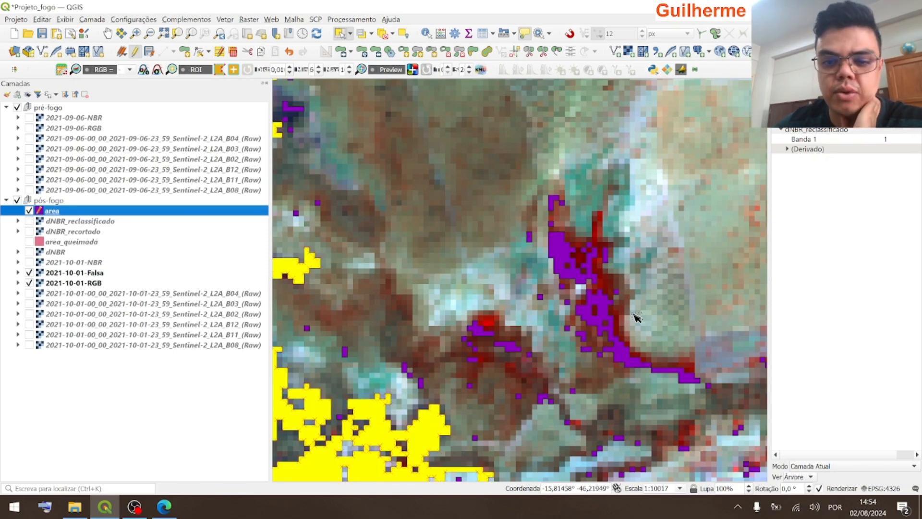
Check the detached patches east of the scar against the false-colour image, then merge the small patches beside its eastern edge into the main scar
scroll(634, 319, down, 2)
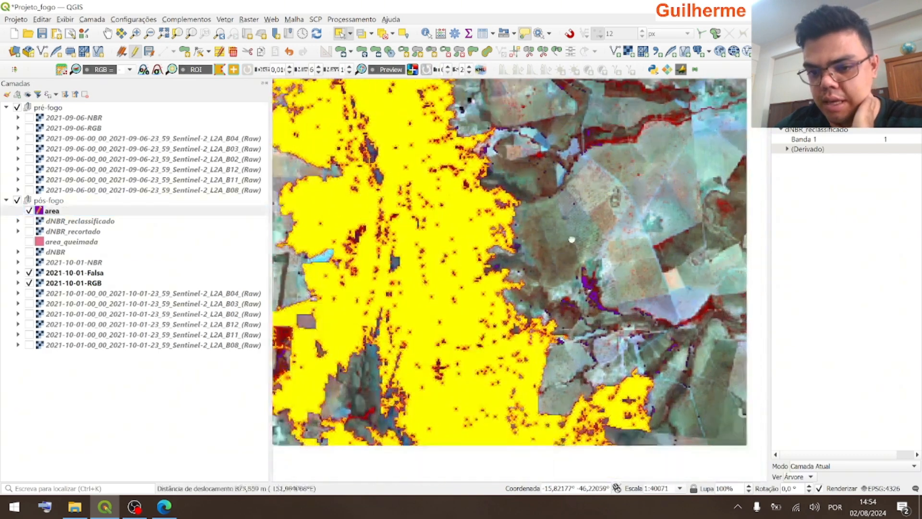
drag(571, 238, 659, 256)
scroll(659, 256, up, 2)
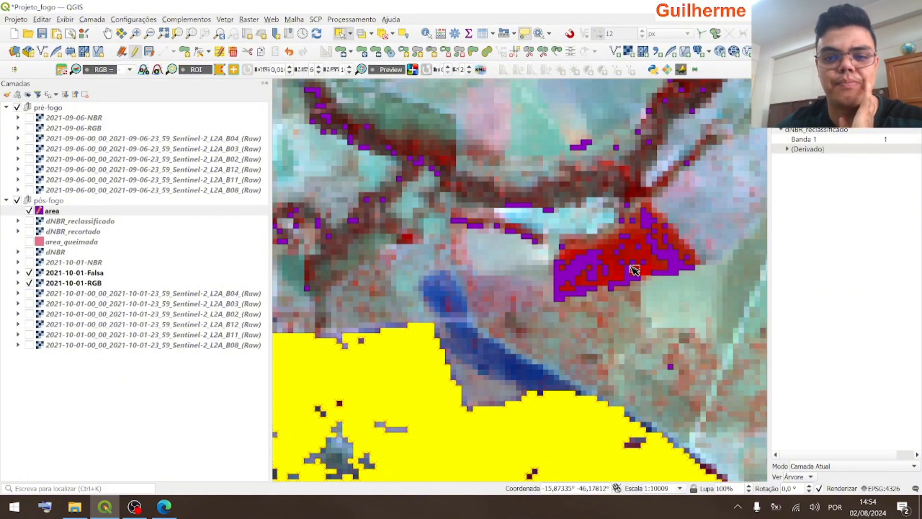
scroll(634, 270, down, 1)
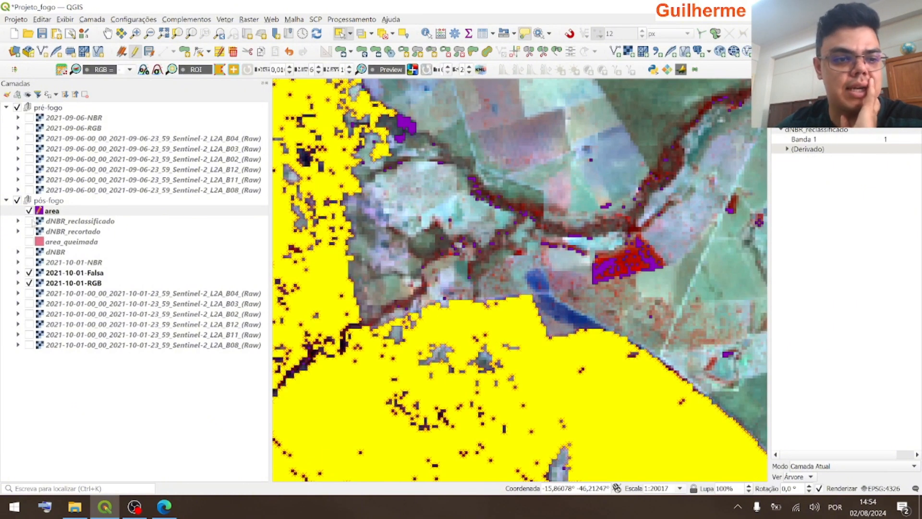
click(30, 210)
click(29, 211)
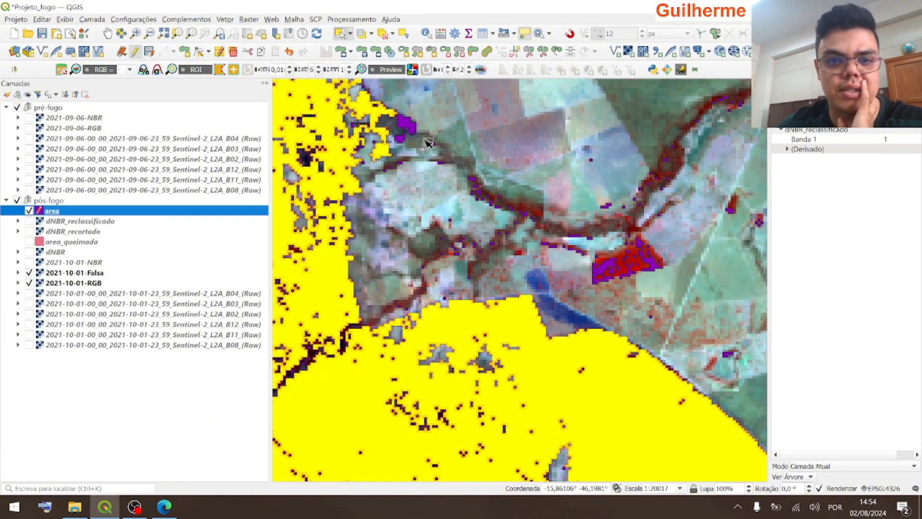
drag(427, 143, 380, 113)
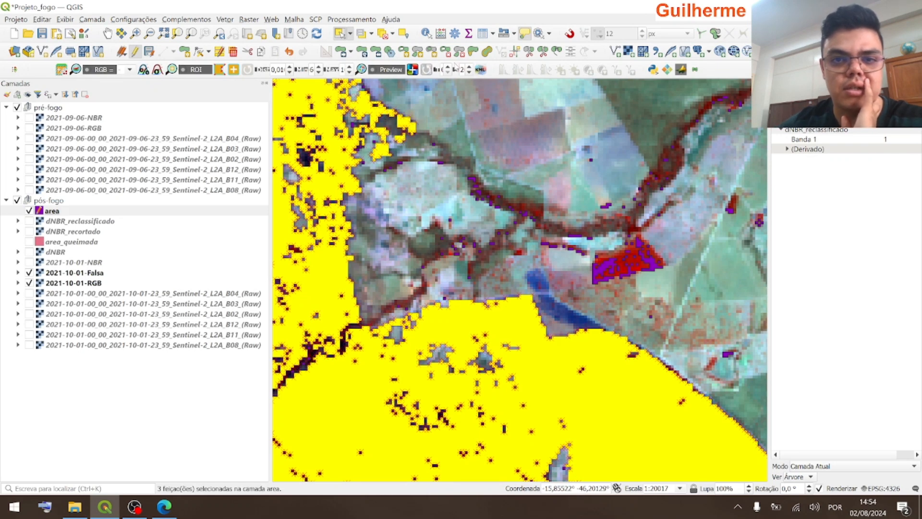
click(556, 52)
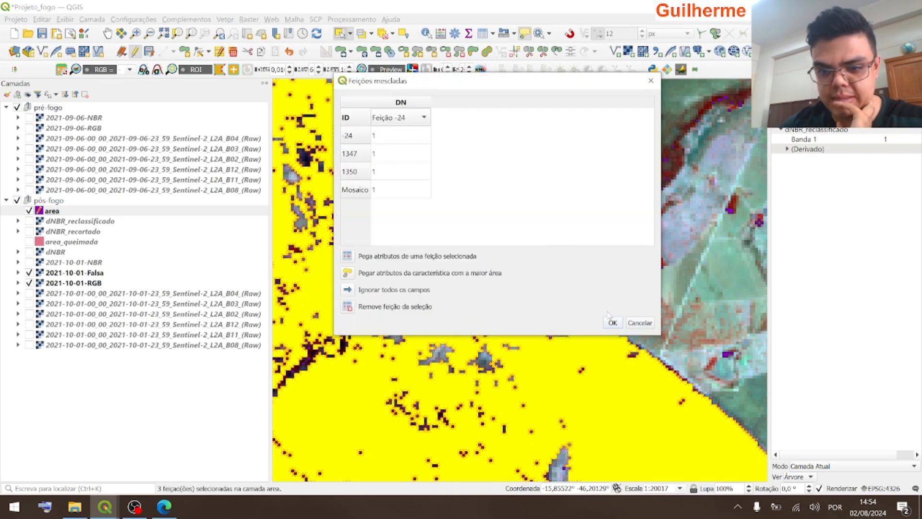
click(612, 323)
Reselect the merged main scar and look over its southern and central extent
scroll(598, 360, down, 3)
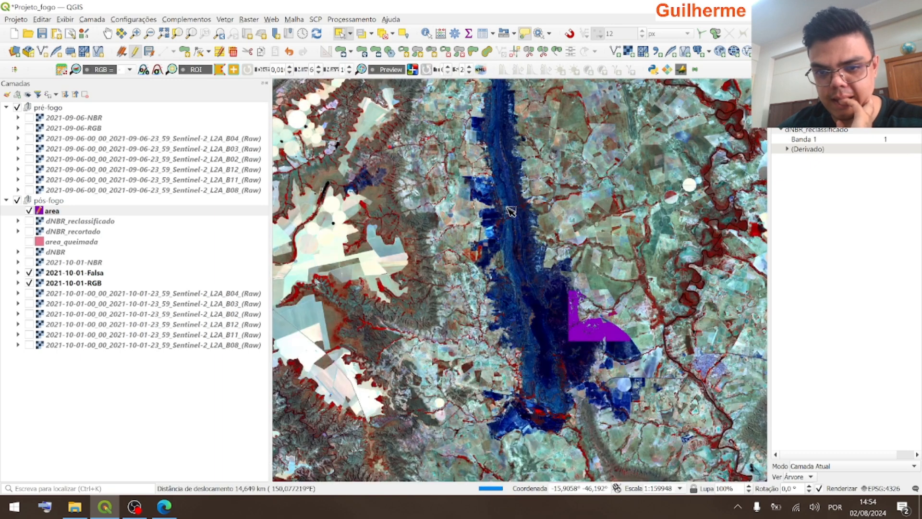
scroll(541, 244, up, 1)
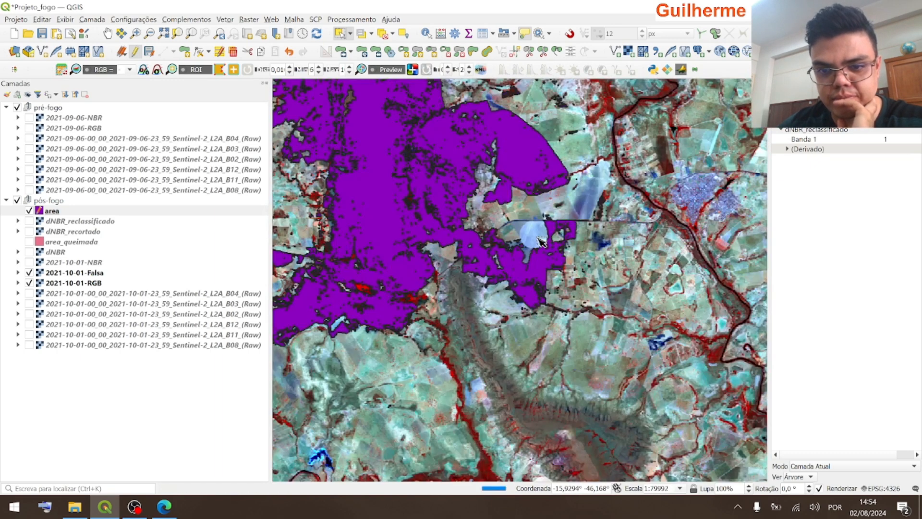
scroll(540, 240, up, 1)
click(470, 137)
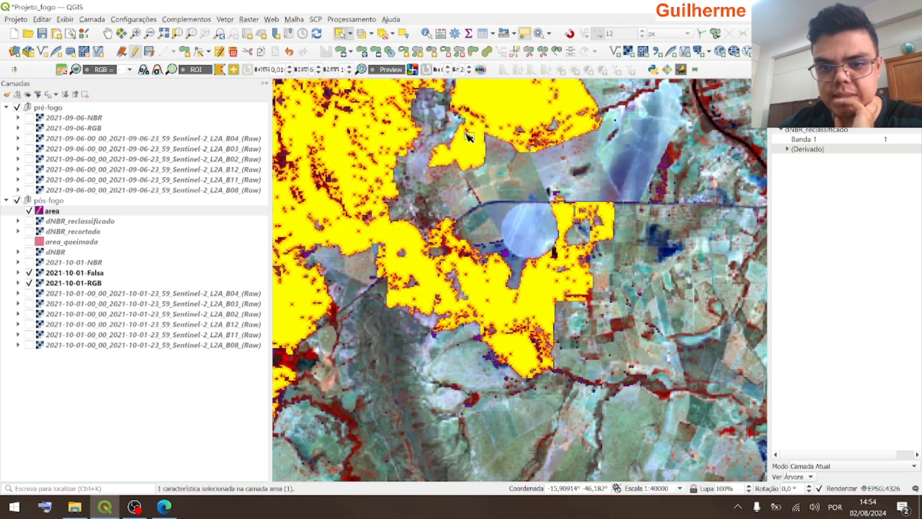
scroll(472, 138, down, 1)
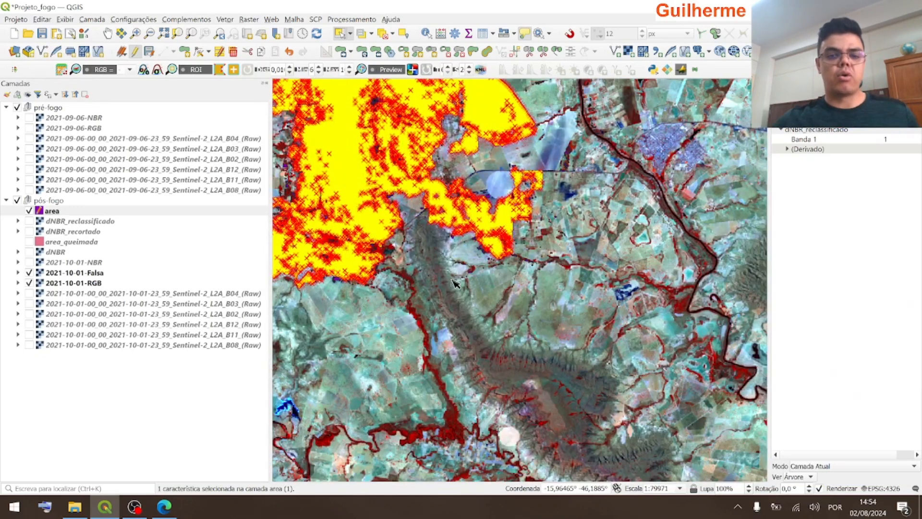
drag(457, 280, 552, 372)
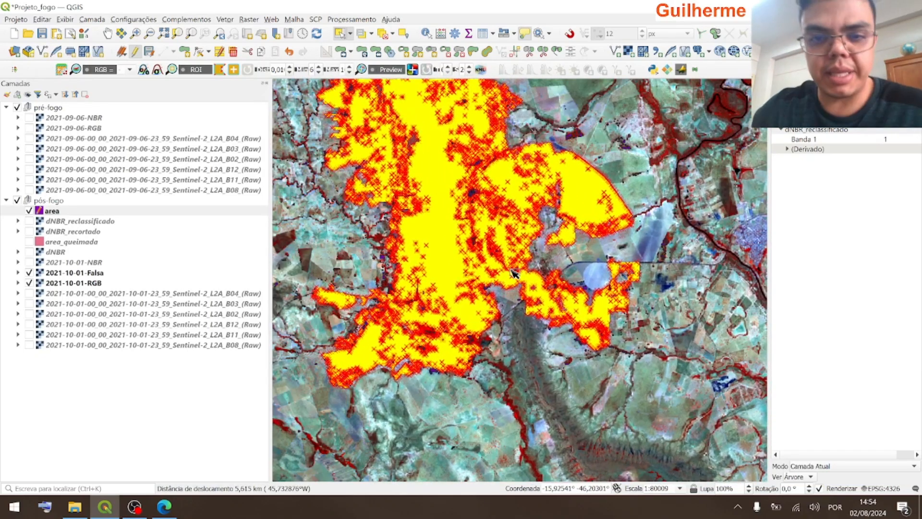
drag(516, 283, 548, 383)
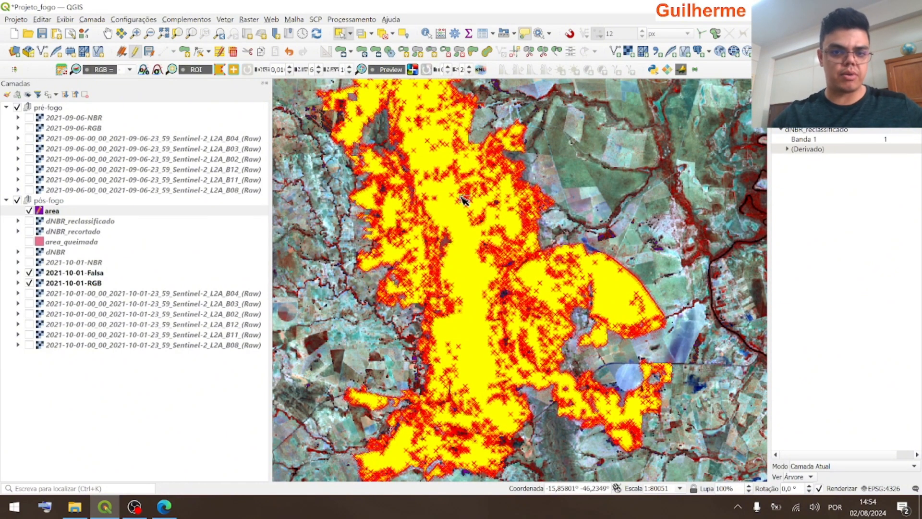
Open the area layer's attribute table, invert the selection and delete every polygon except the main scar
right_click(60, 211)
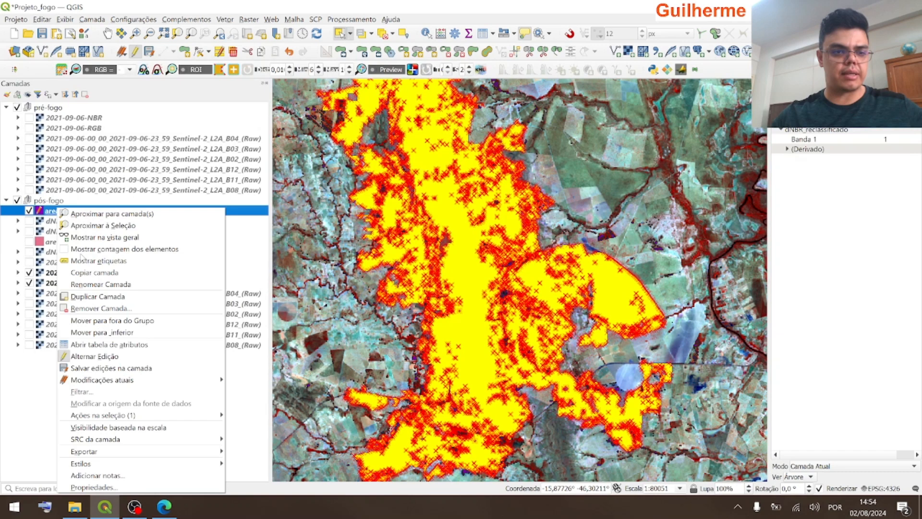
click(97, 346)
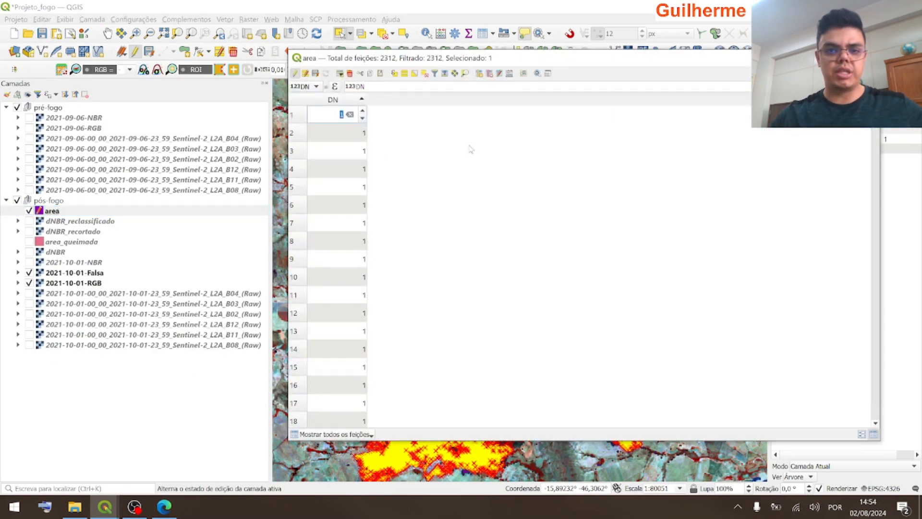
mouse_move(875, 109)
mouse_down()
mouse_move(875, 373)
mouse_move(888, 194)
mouse_move(881, 112)
mouse_up()
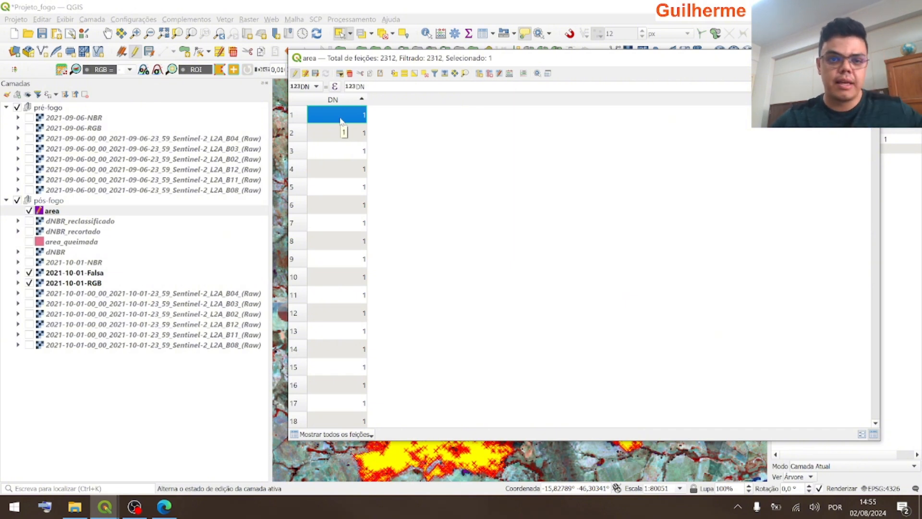
click(414, 74)
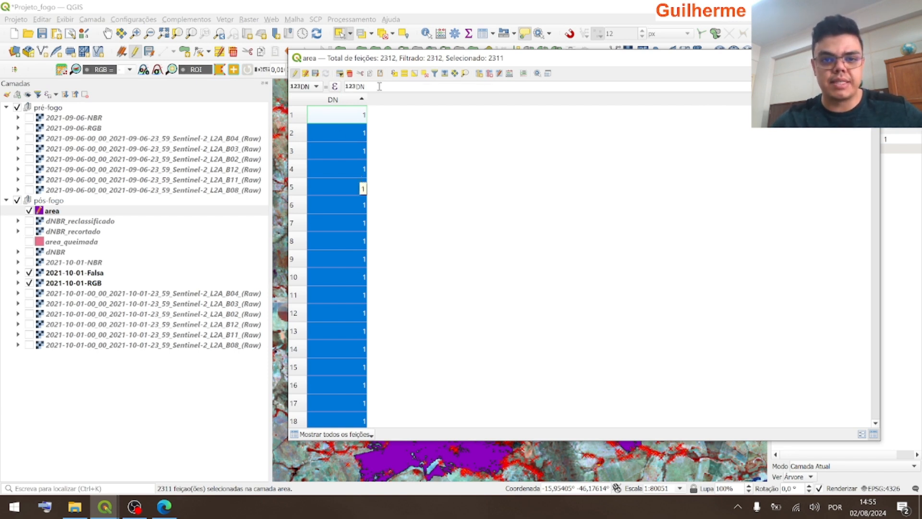
click(348, 74)
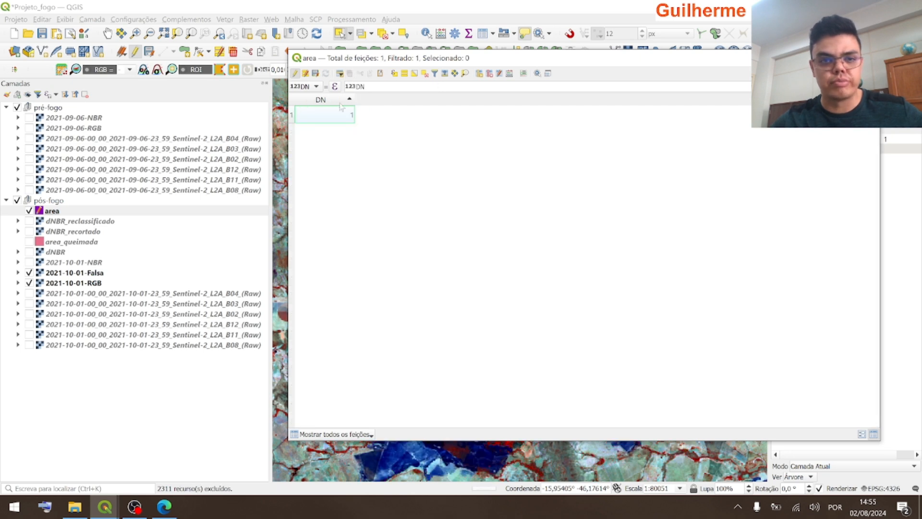
Stop editing the area layer, save its changes and close the attribute table
click(294, 73)
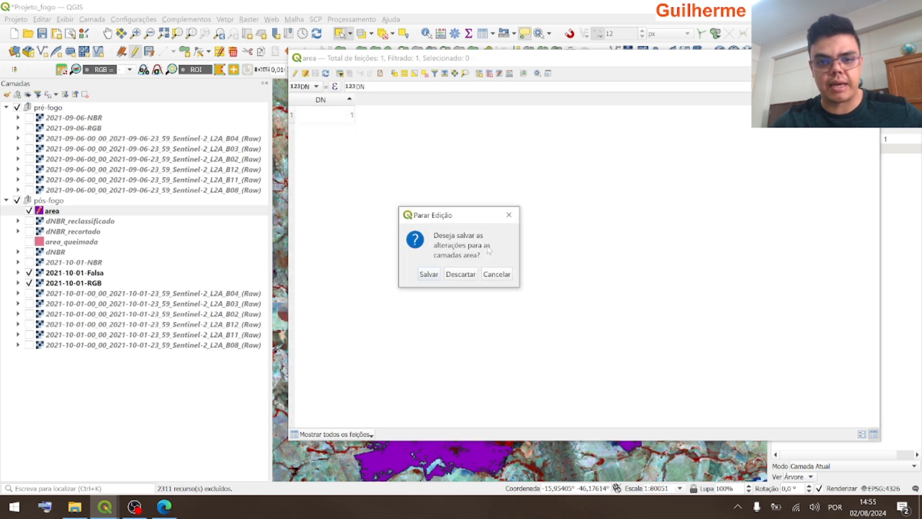
click(428, 274)
click(583, 218)
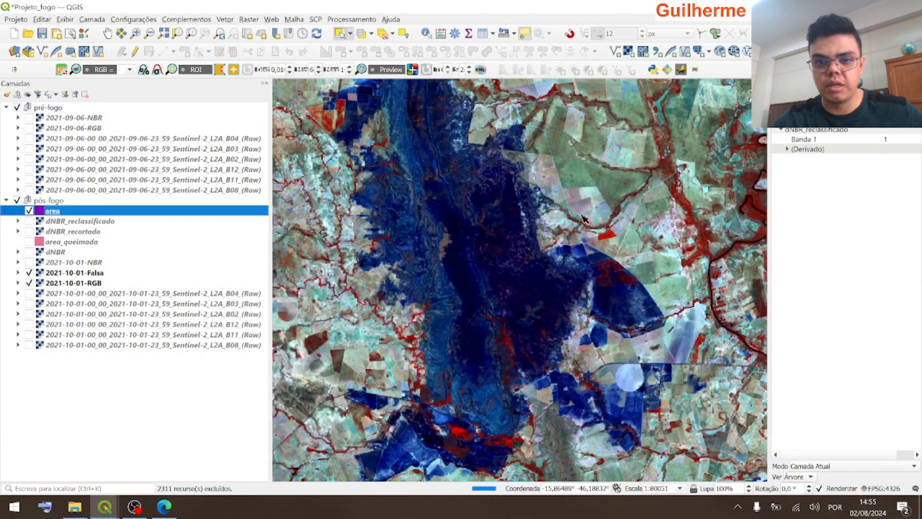
Hide the 2021-10-01-Falsa and 2021-10-01-RGB images and view the cleaned burn scar on its own
scroll(542, 208, down, 1)
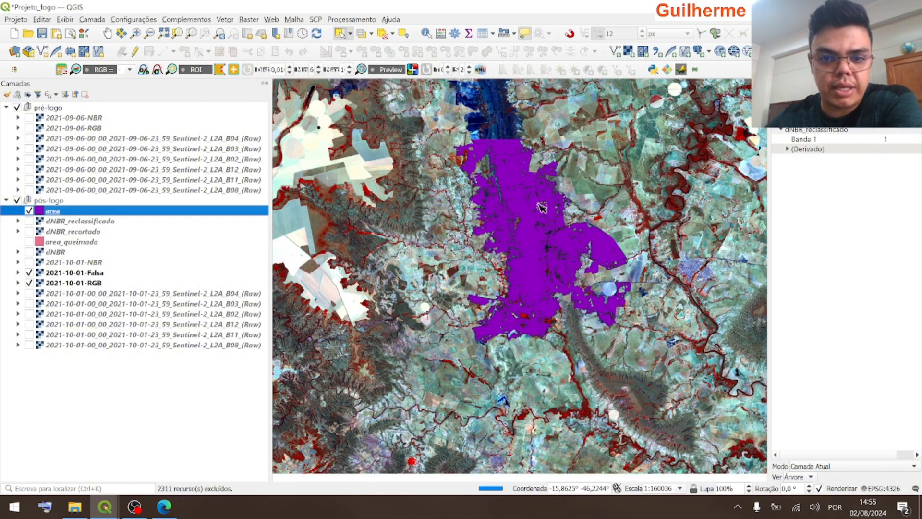
drag(541, 208, 529, 324)
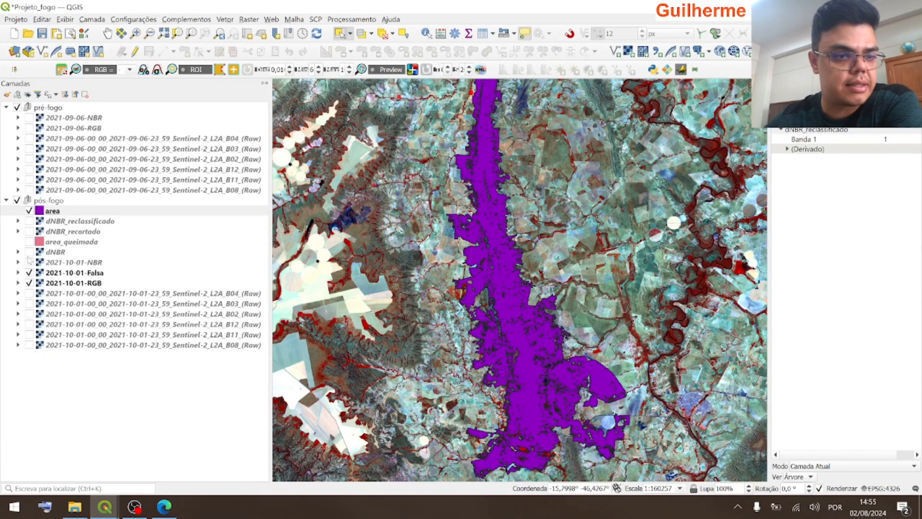
click(29, 272)
click(30, 283)
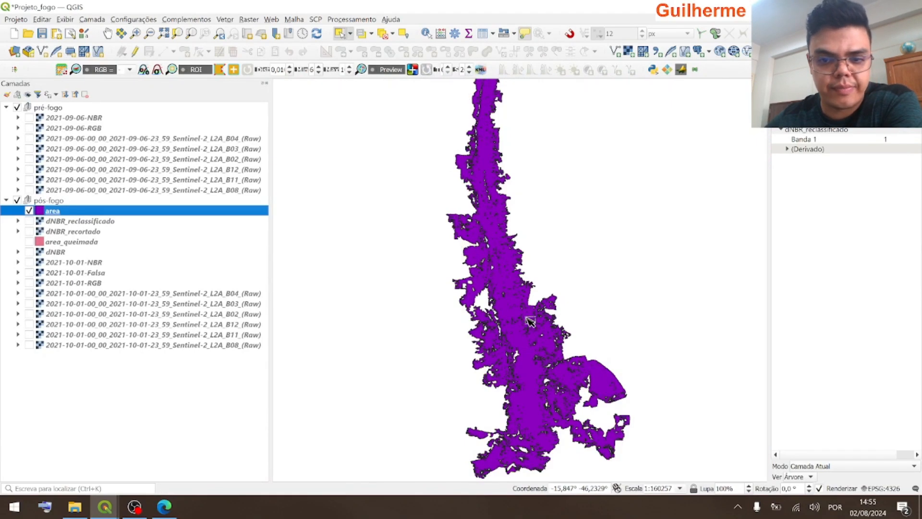
scroll(530, 320, down, 1)
drag(528, 317, 503, 306)
scroll(502, 306, up, 1)
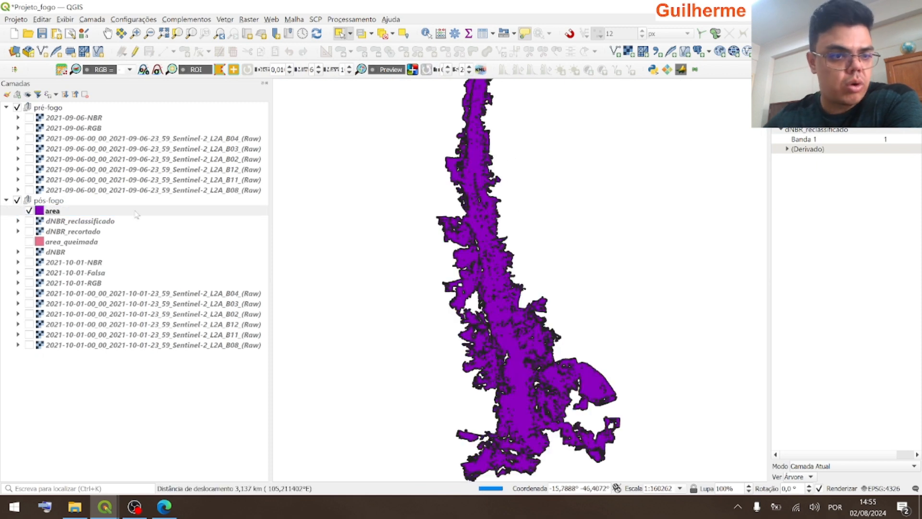
Turn editing back on for the area layer and open the field calculator from its attribute table
click(50, 212)
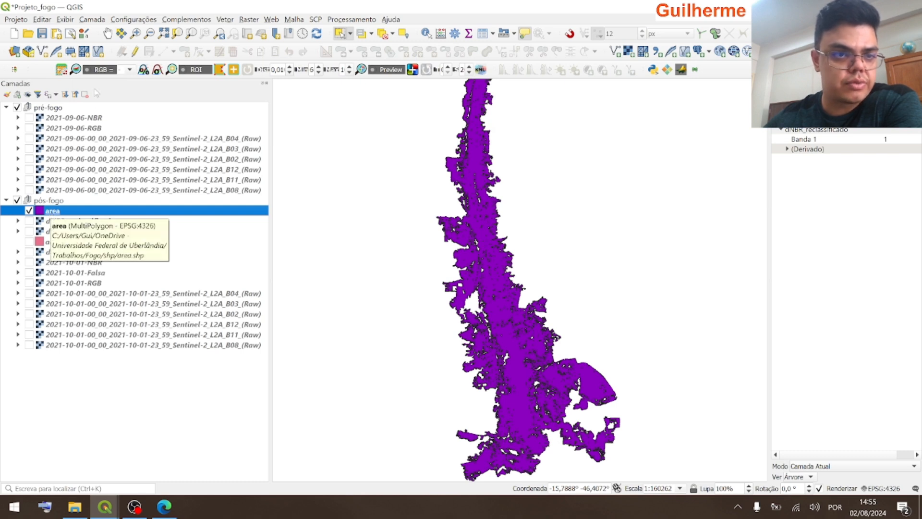
click(135, 52)
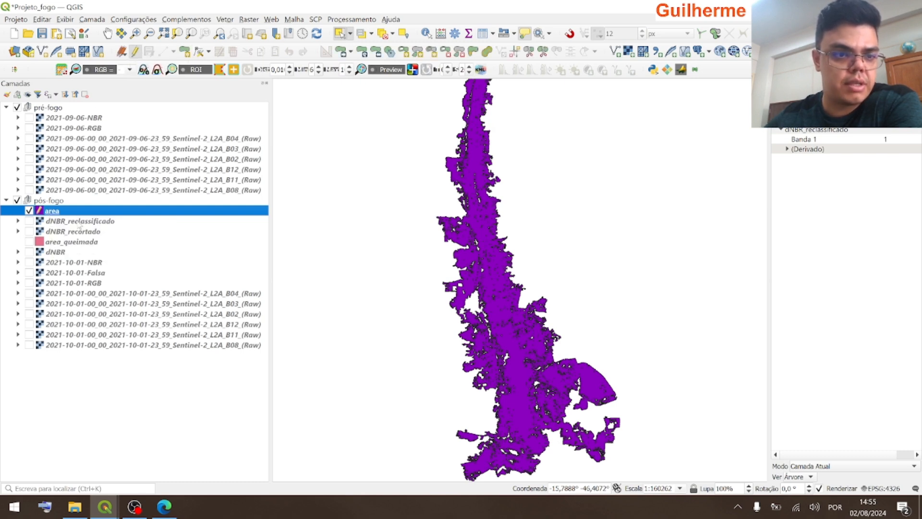
right_click(75, 212)
click(117, 349)
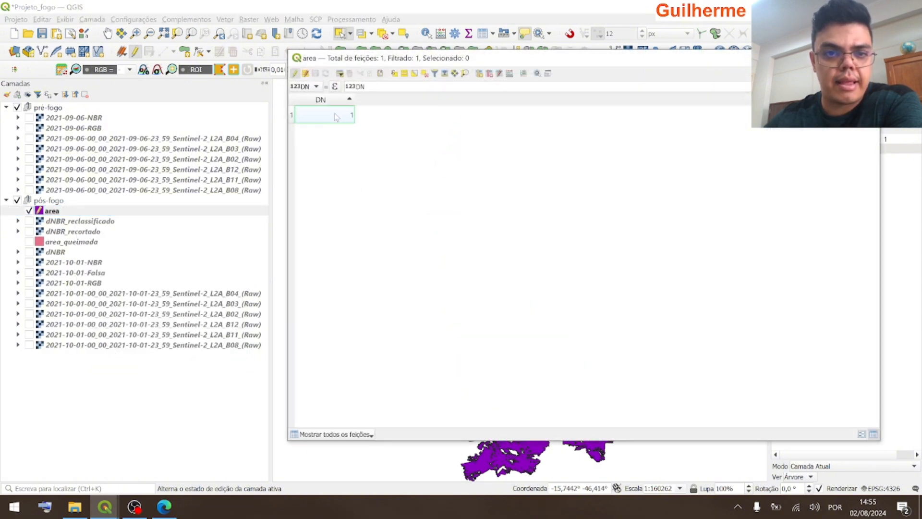
click(511, 74)
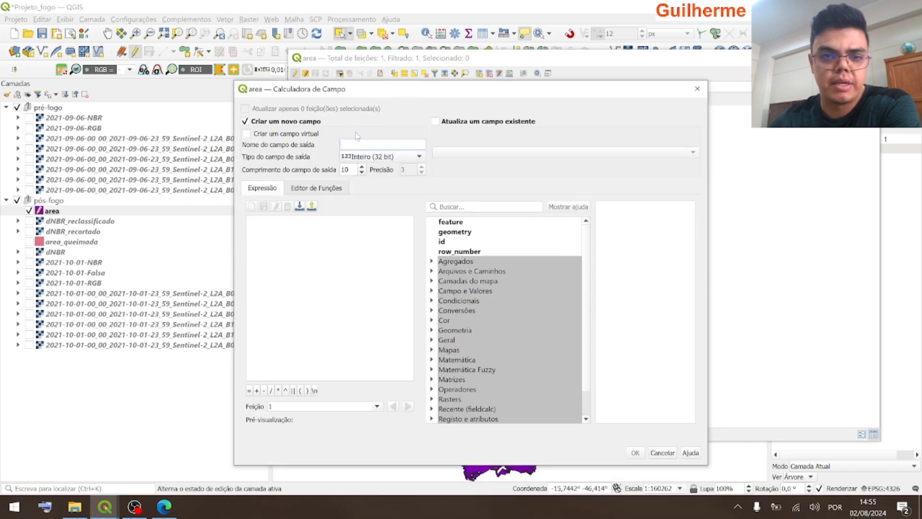
Define a new output field named area_km2 with the decimal number type
click(358, 144)
text(area)
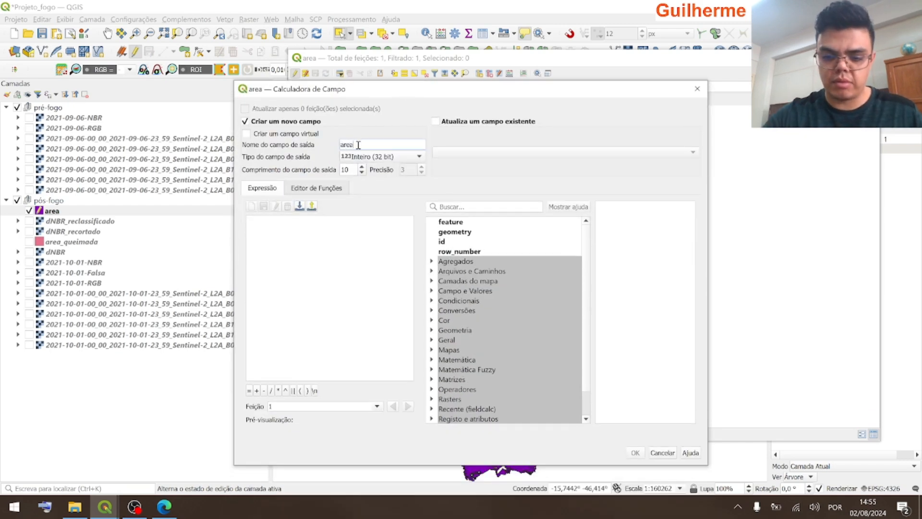
text(_km2)
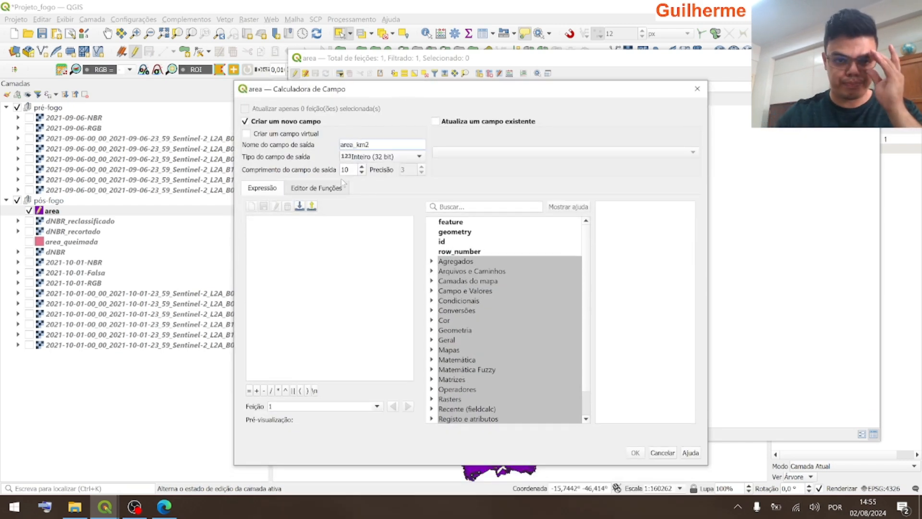
click(307, 222)
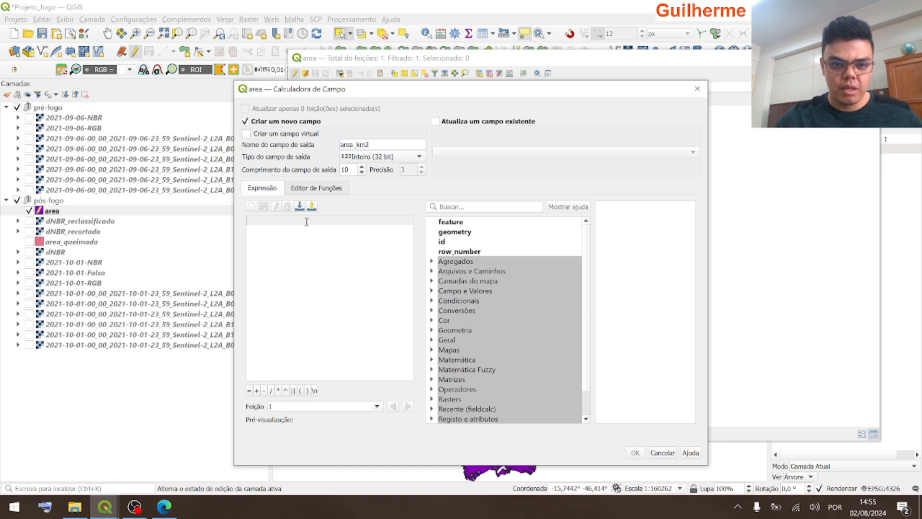
click(353, 157)
click(370, 178)
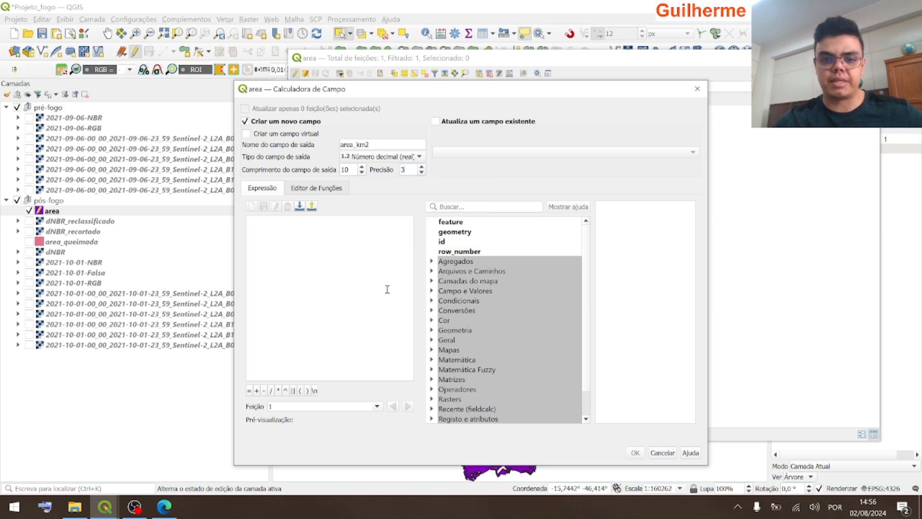
Build the expression $area / 1000000 for the area_km2 field and create the field
click(431, 330)
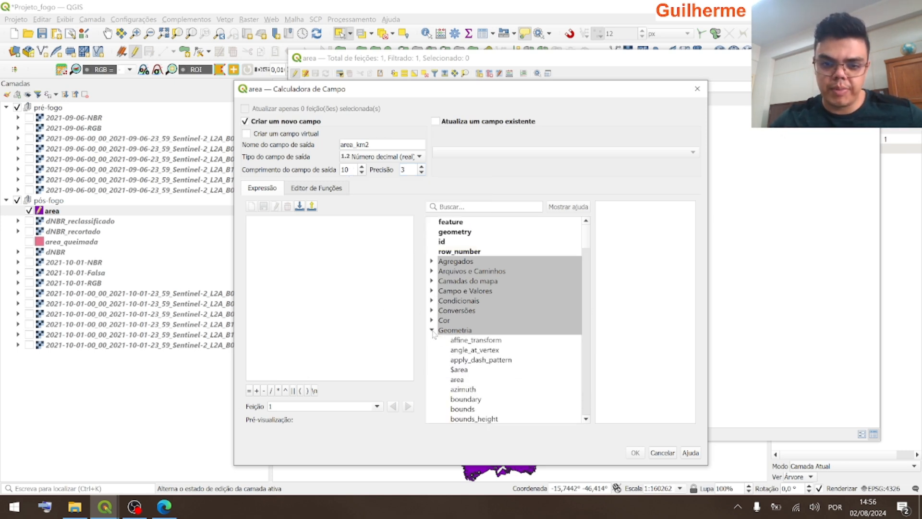
click(459, 371)
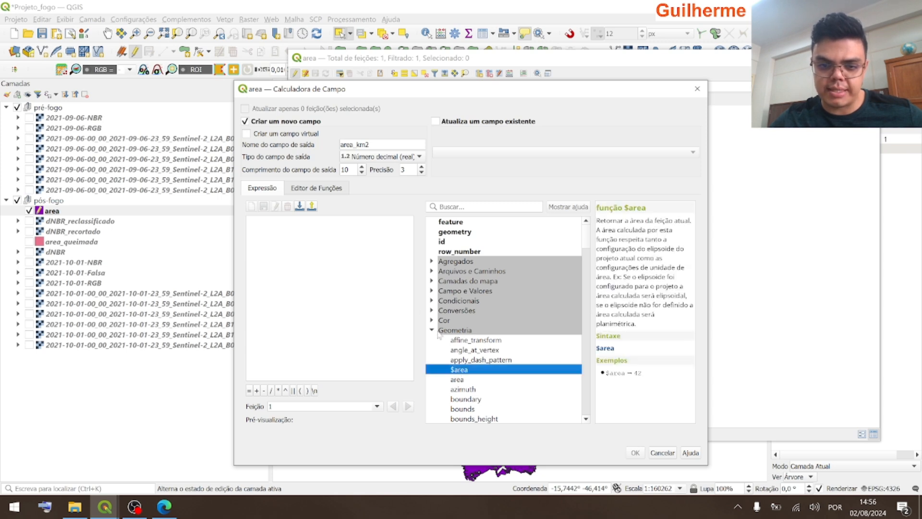
double_click(459, 370)
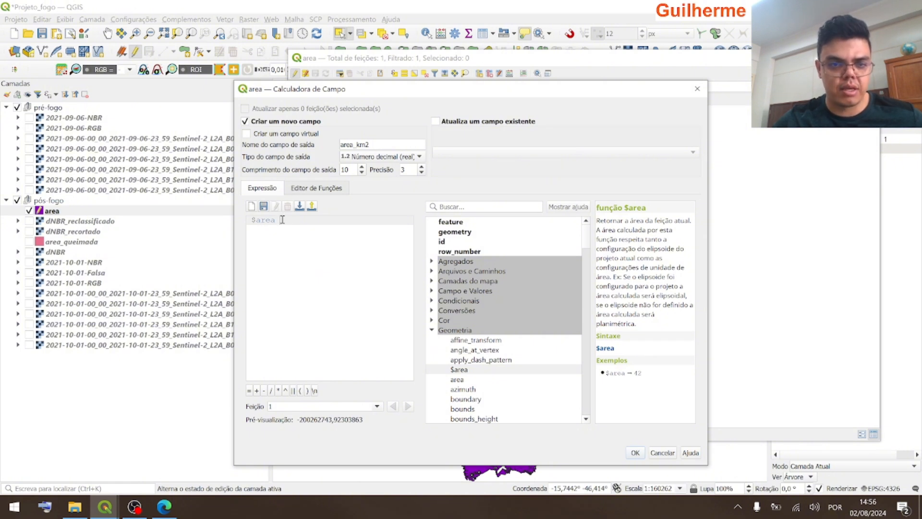
click(271, 391)
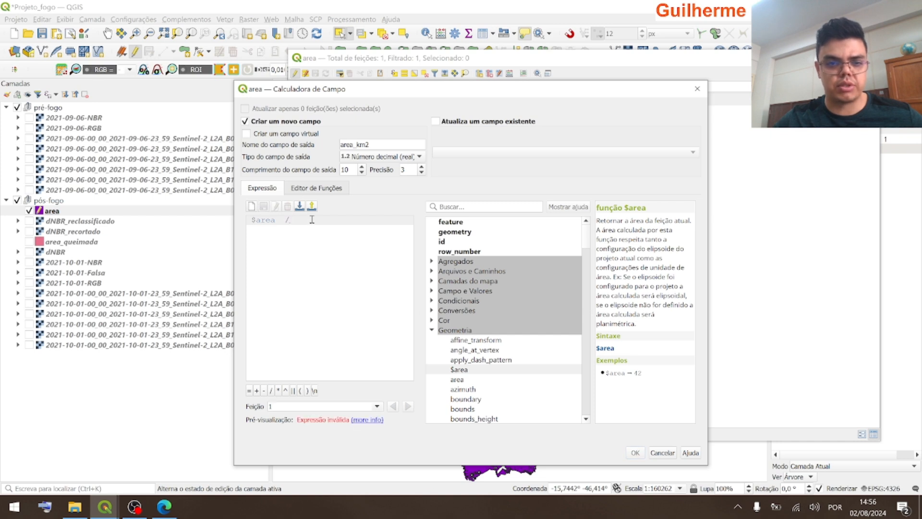
text(100)
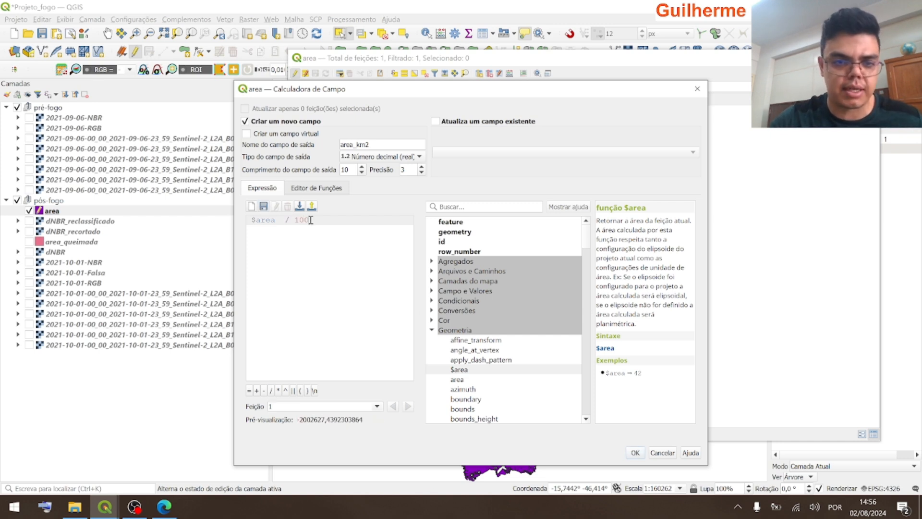
text(000)
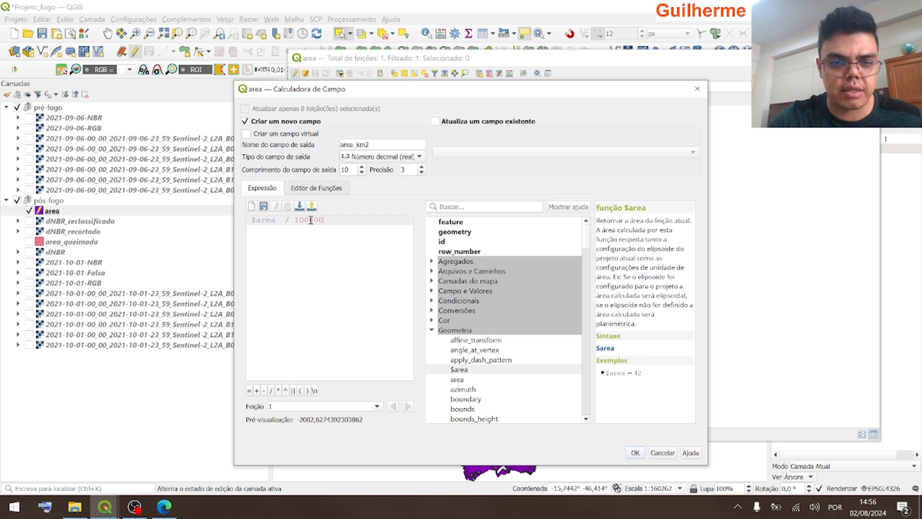
text(0)
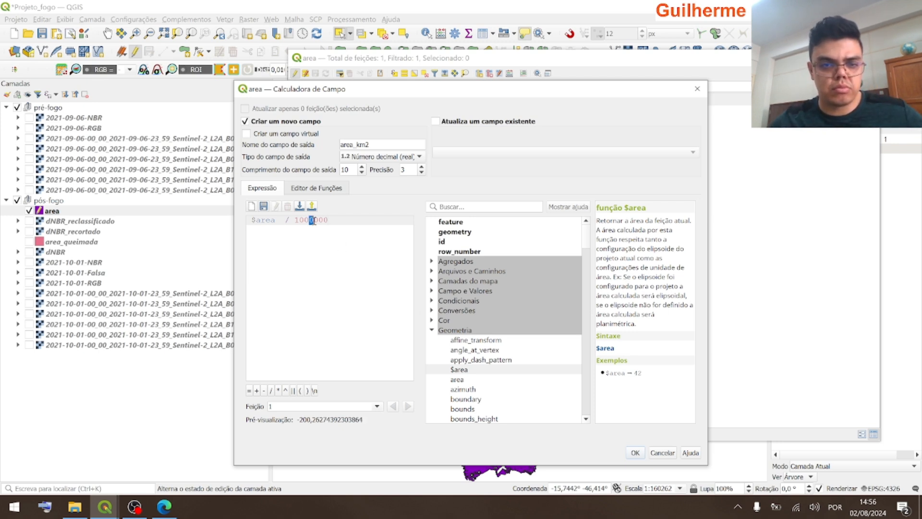
double_click(314, 220)
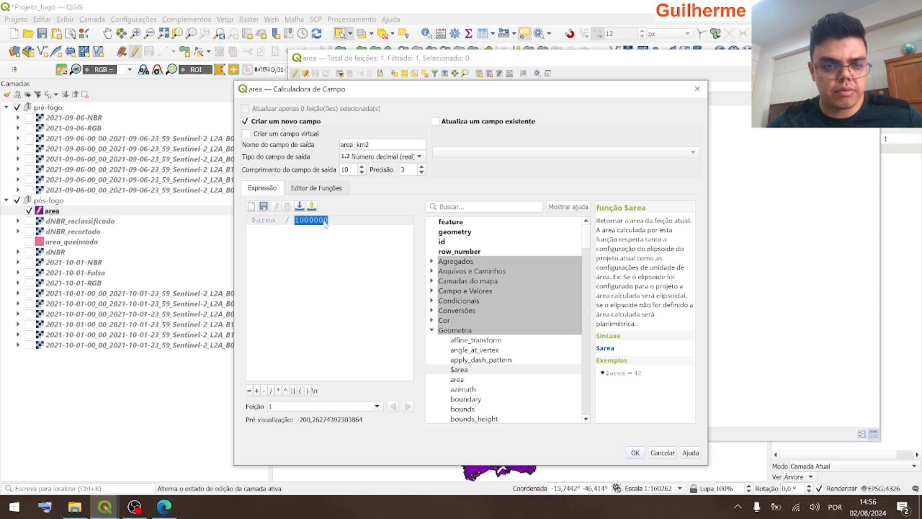
click(355, 241)
click(636, 453)
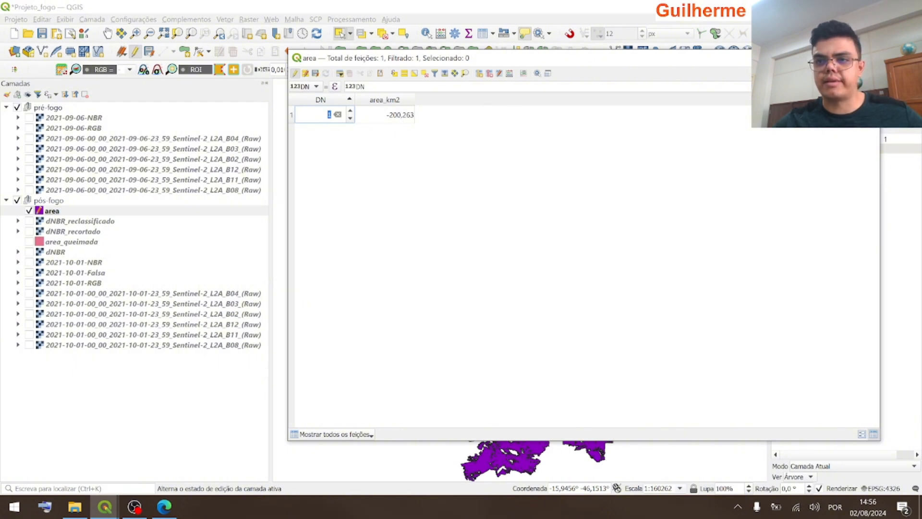
Look at the burn scar on the map and return to the area layer's attribute table
click(869, 57)
click(489, 259)
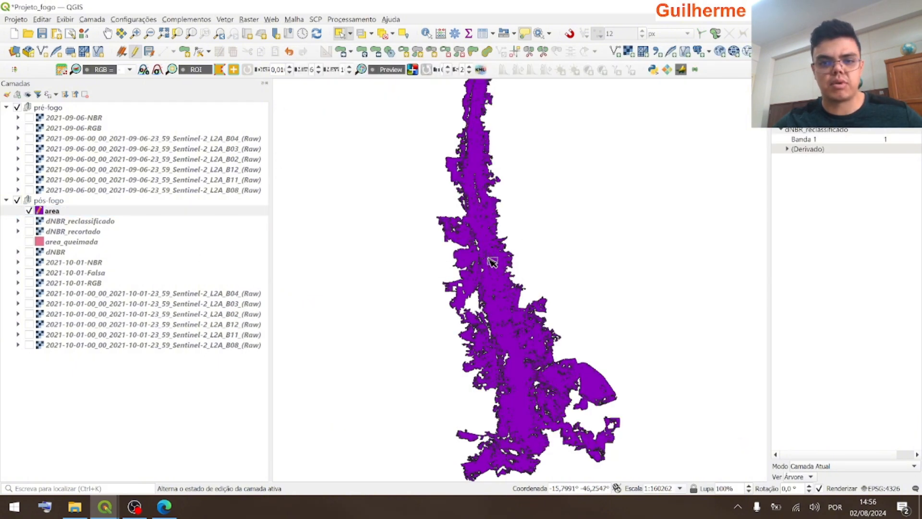
click(65, 212)
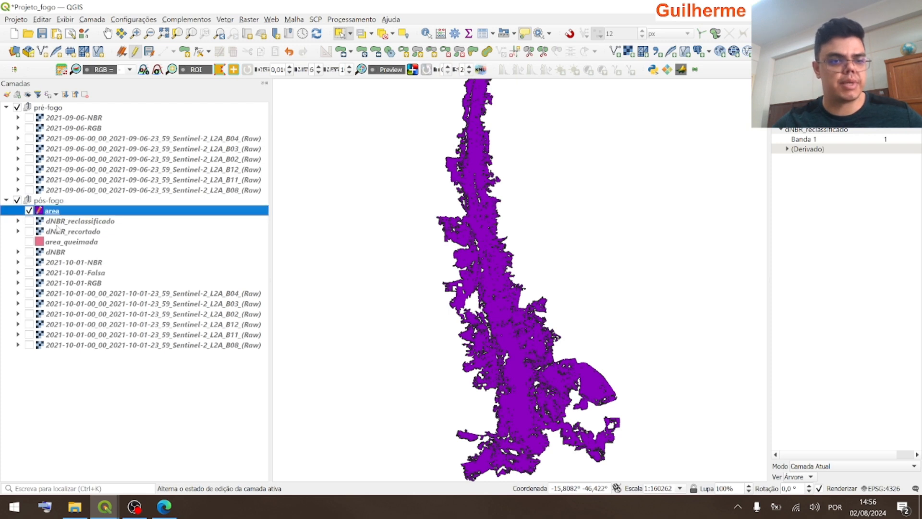
click(105, 506)
click(231, 418)
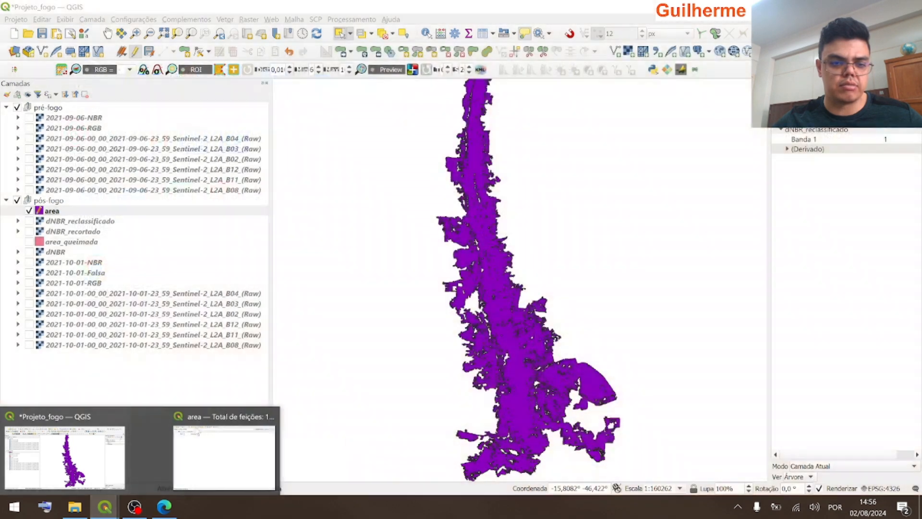
click(221, 451)
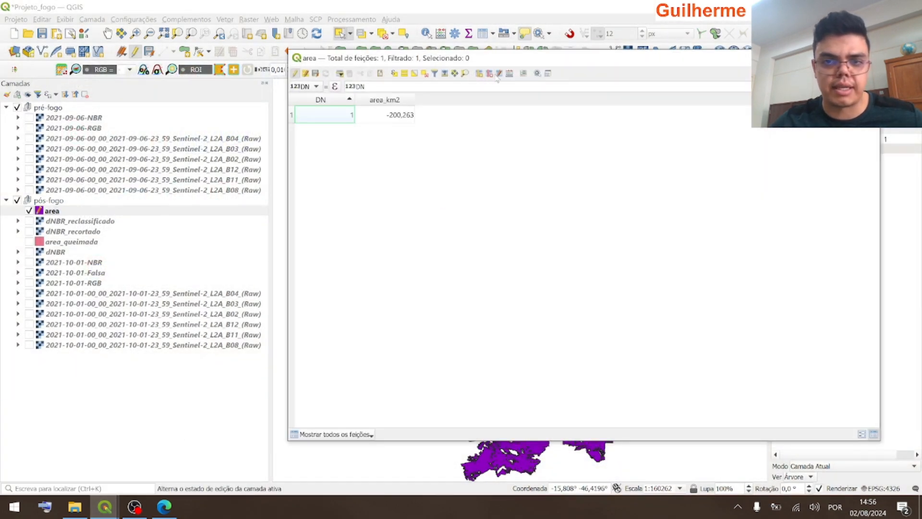
Open the field calculator again and define a new output field named area_ha with the decimal number type
click(510, 73)
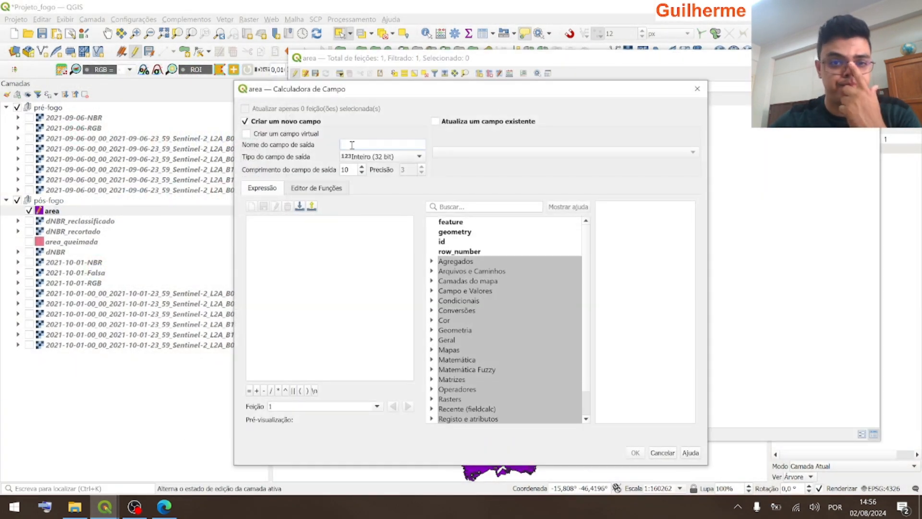
text(area)
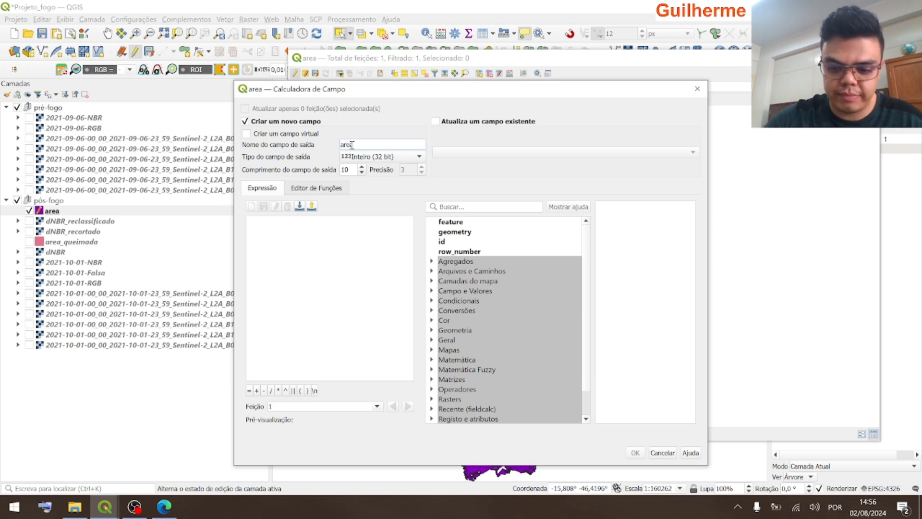
text(_ha)
click(357, 157)
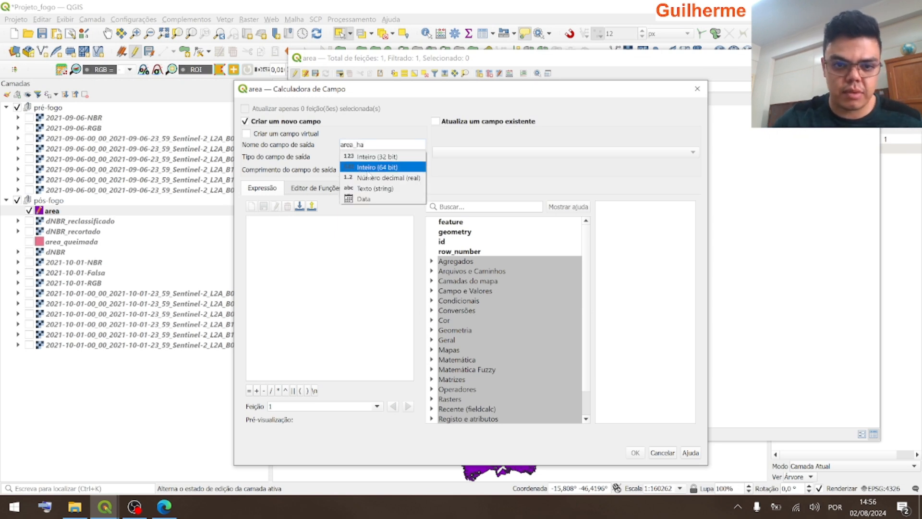
click(375, 176)
click(341, 239)
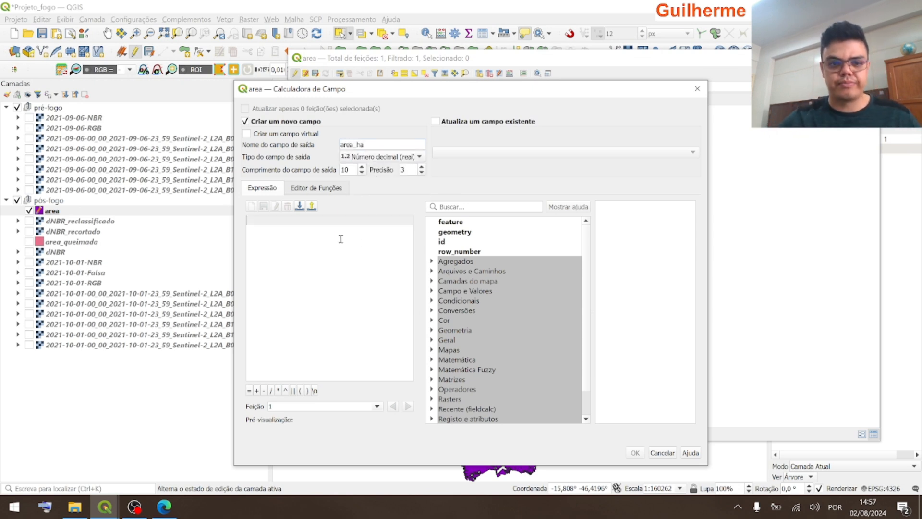
Build the expression $area / 10000 for the area_ha field and create the field
click(432, 331)
click(459, 370)
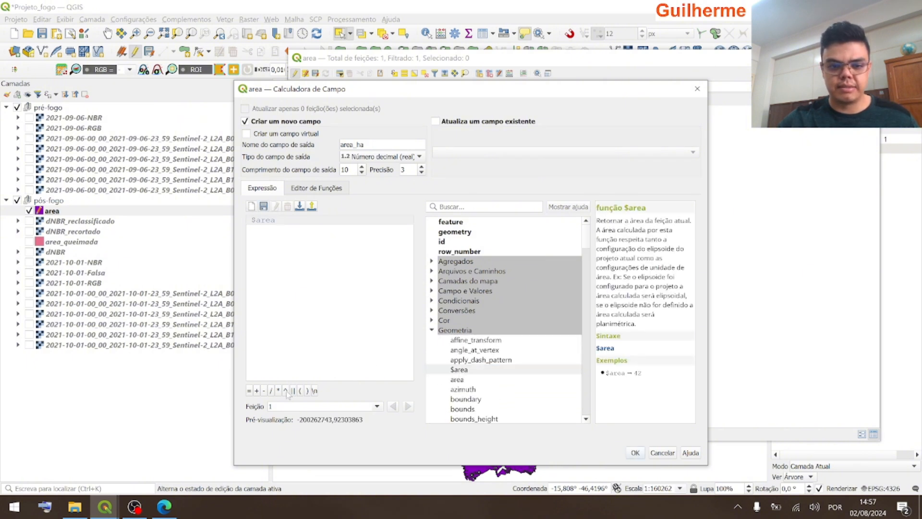
click(271, 391)
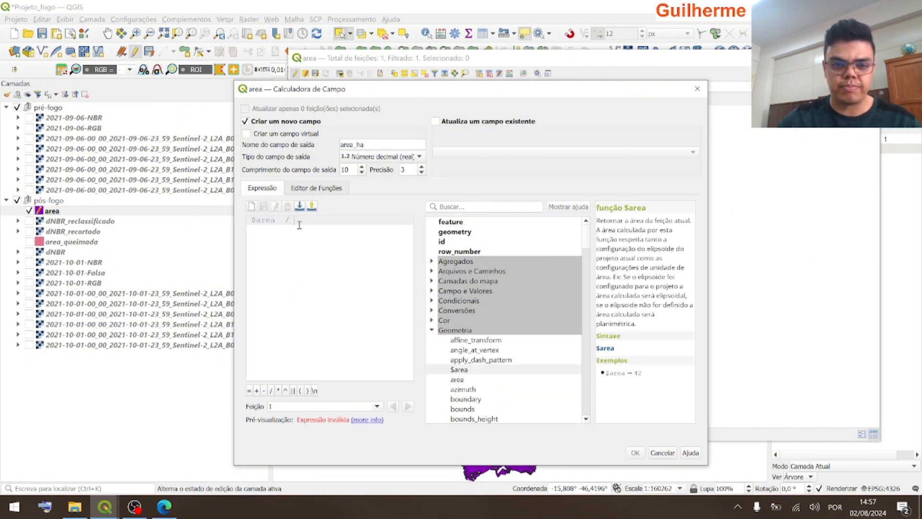
text(1000)
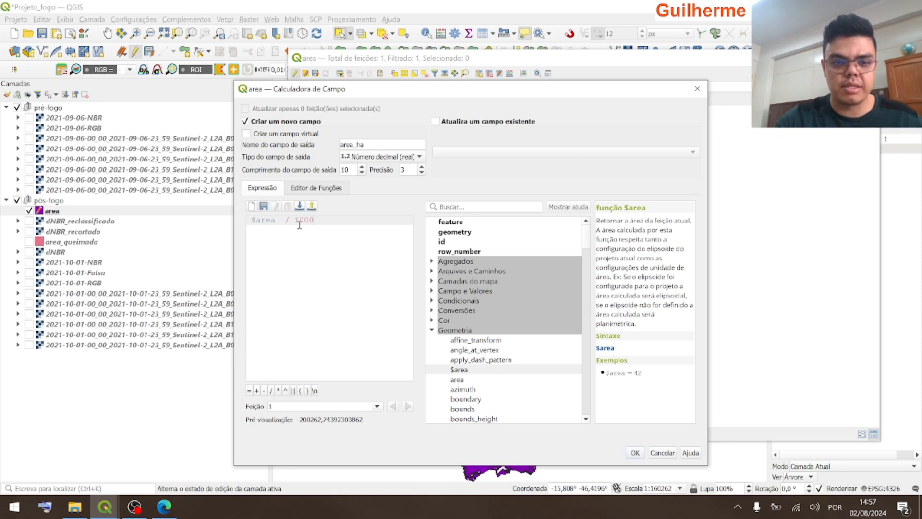
text(0)
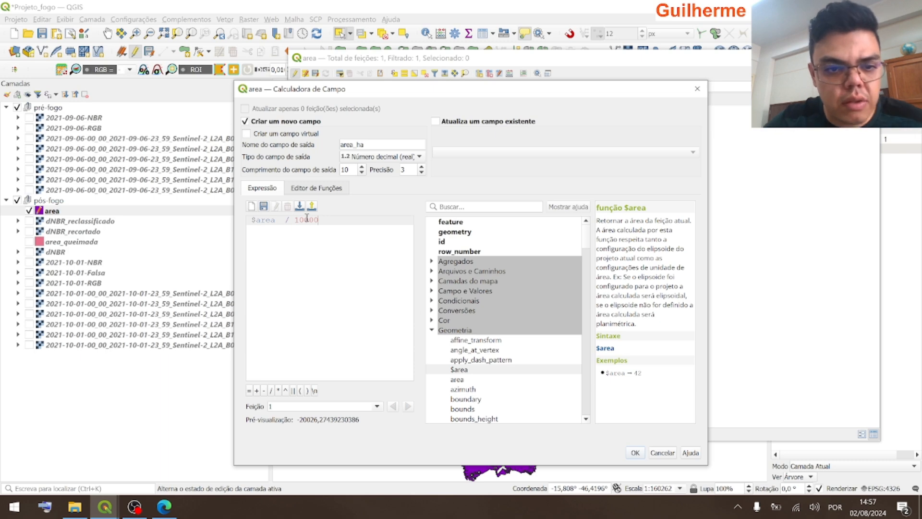
drag(305, 219, 319, 219)
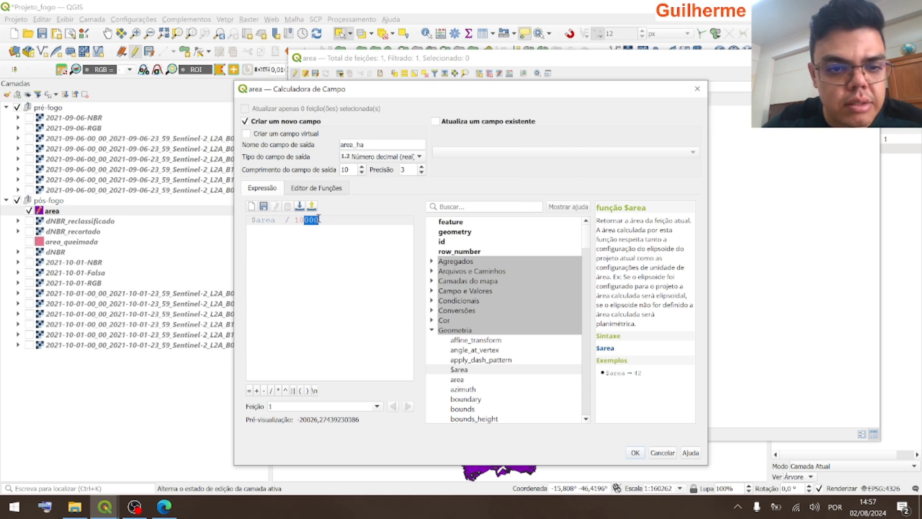
click(639, 452)
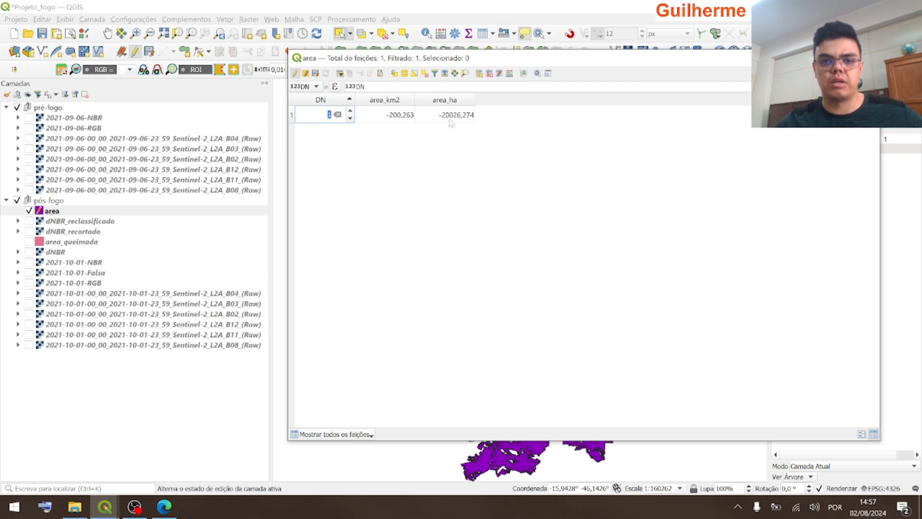
Stop editing the area layer with its changes saved, close its table and show the 2021-10-01-Falsa image beneath the burn scar
click(295, 73)
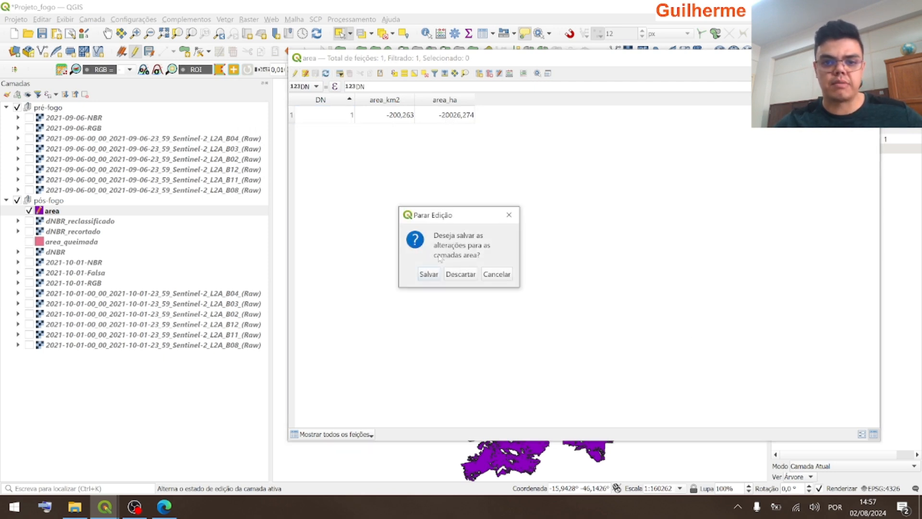
click(429, 271)
click(868, 58)
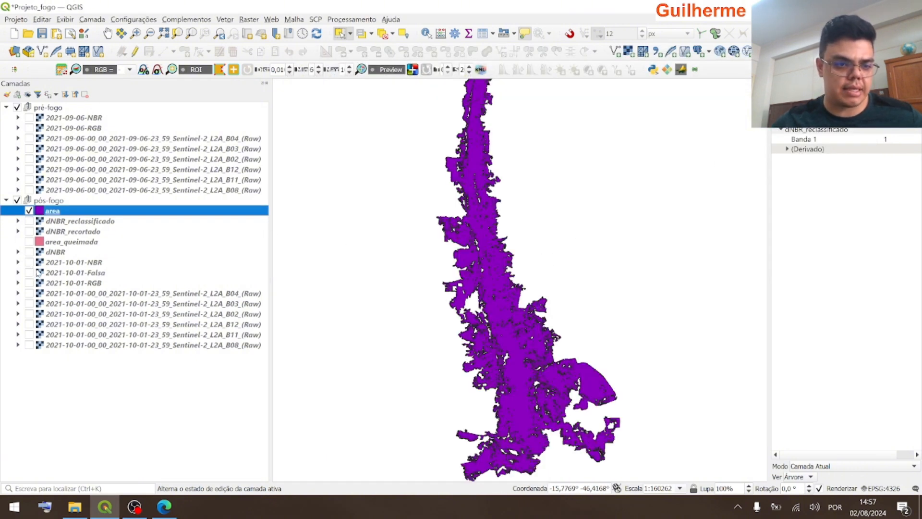
click(29, 273)
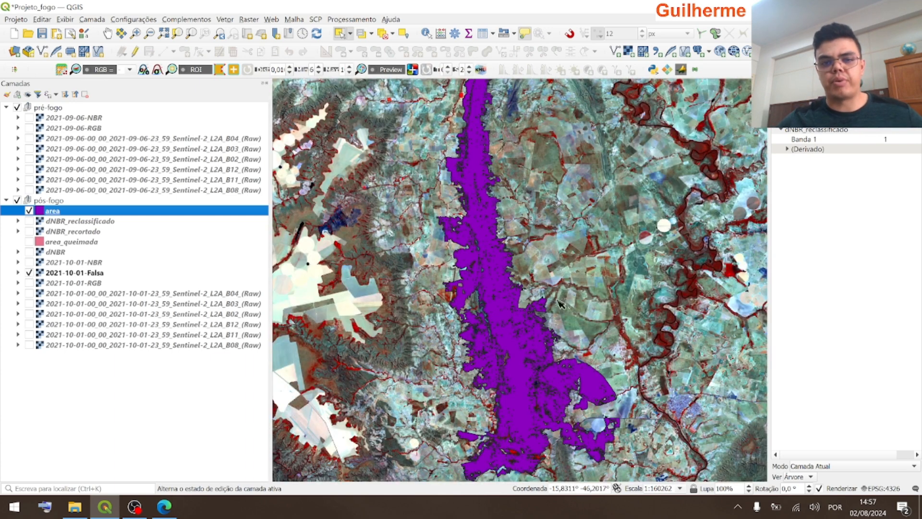
Switch to the PDF in Edge and review the slide of burned-area calculation steps, focusing on the Cicatriz do incêndio item
click(164, 507)
scroll(449, 313, down, 7)
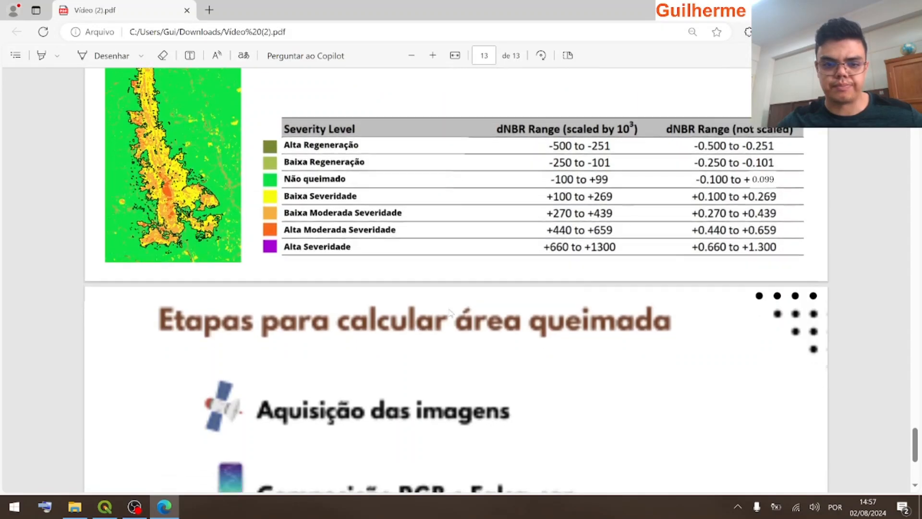
scroll(451, 314, down, 1)
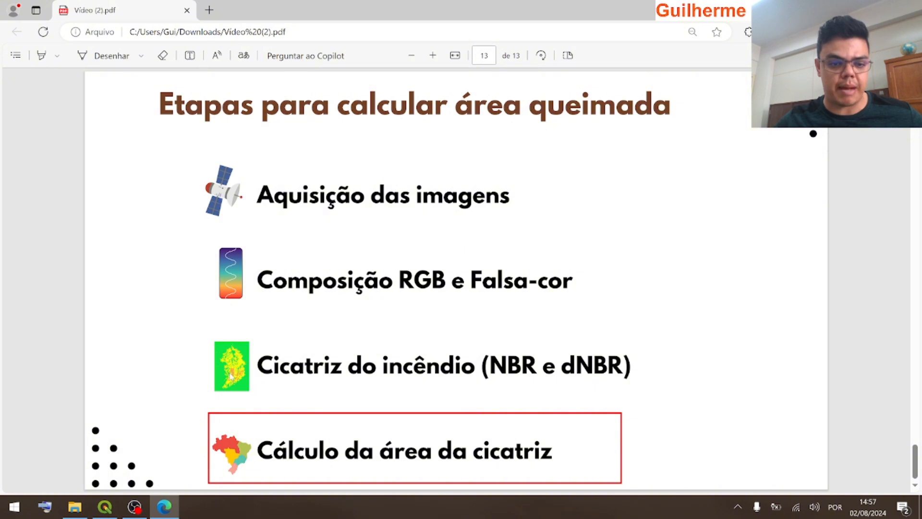
ctrl+scroll(230, 377, up, 1)
ctrl+scroll(231, 377, up, 2)
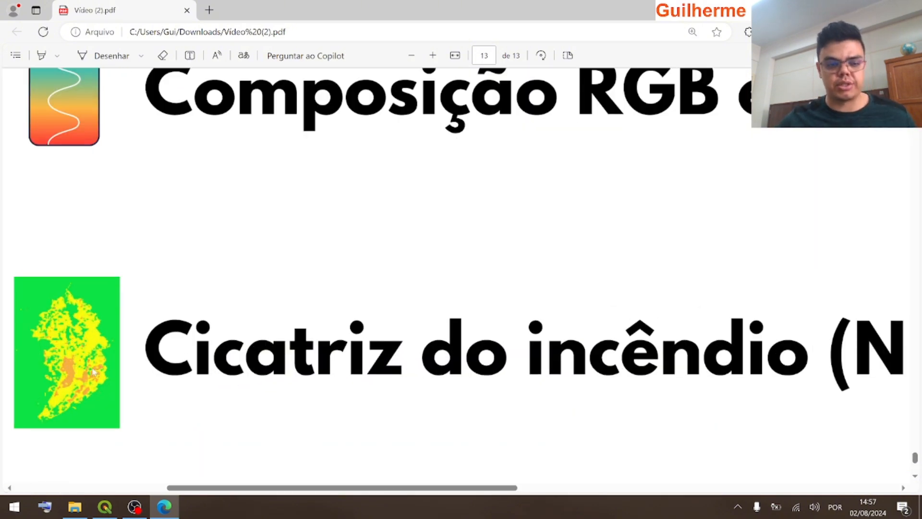
Return to QGIS and examine the burn scar's extent against the 2021-10-01-Falsa image
click(164, 506)
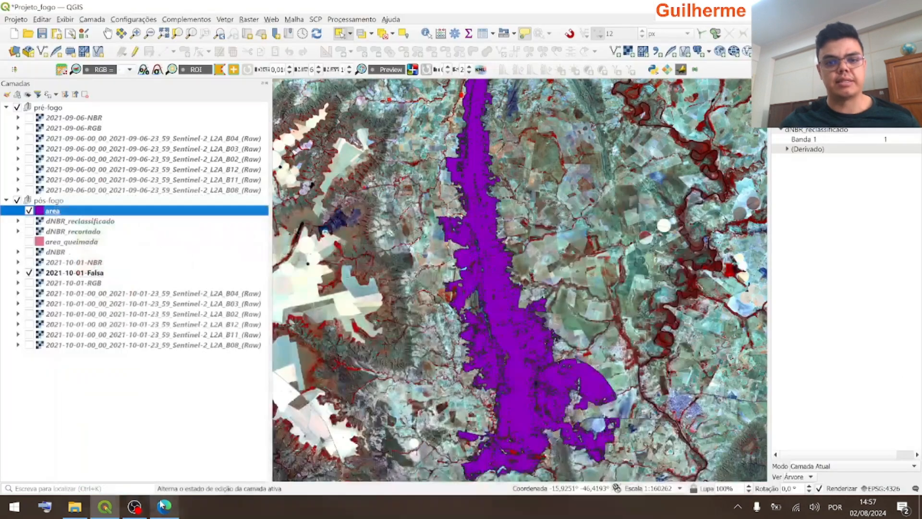
scroll(494, 282, down, 1)
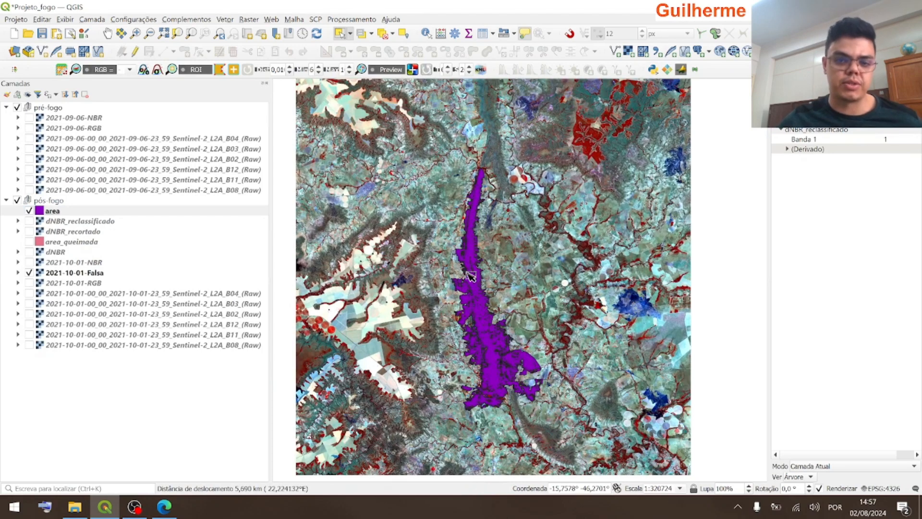
scroll(476, 283, up, 1)
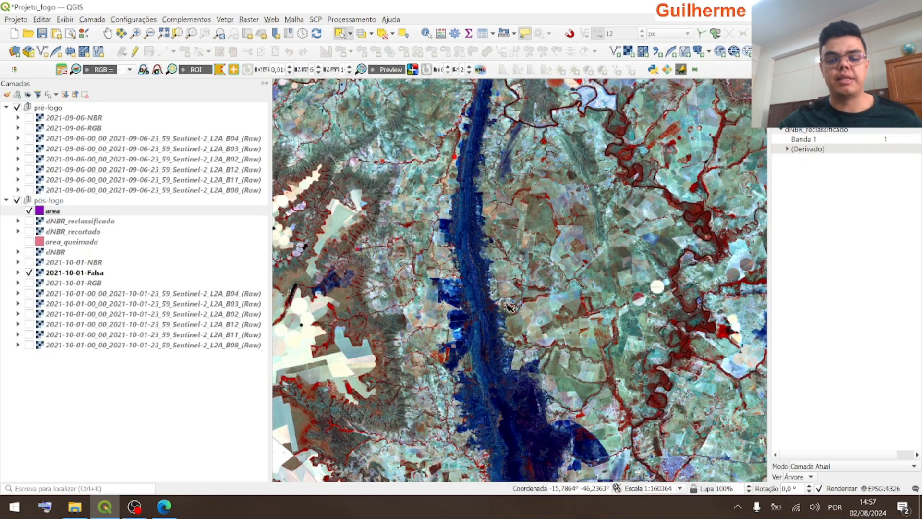